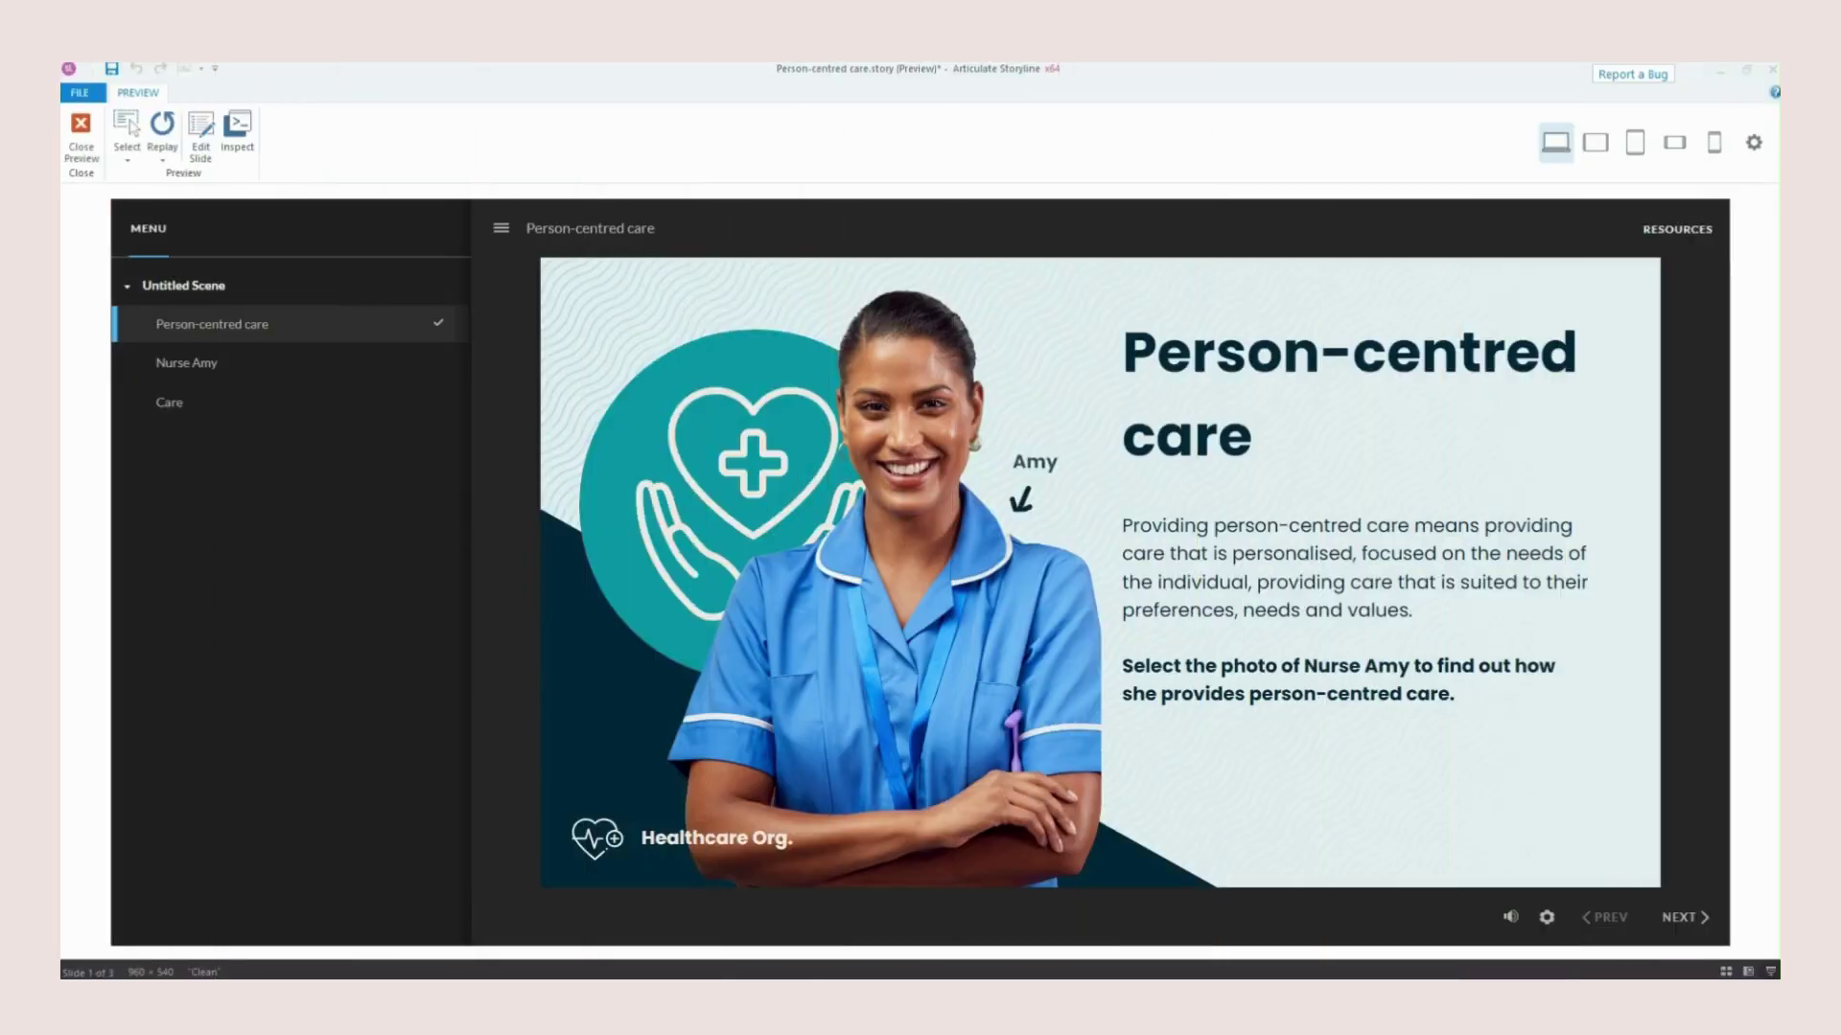
# Click Nurse Amy's photo in the preview to run the triangle transition to the Care slide
pyautogui.click(1009, 627)
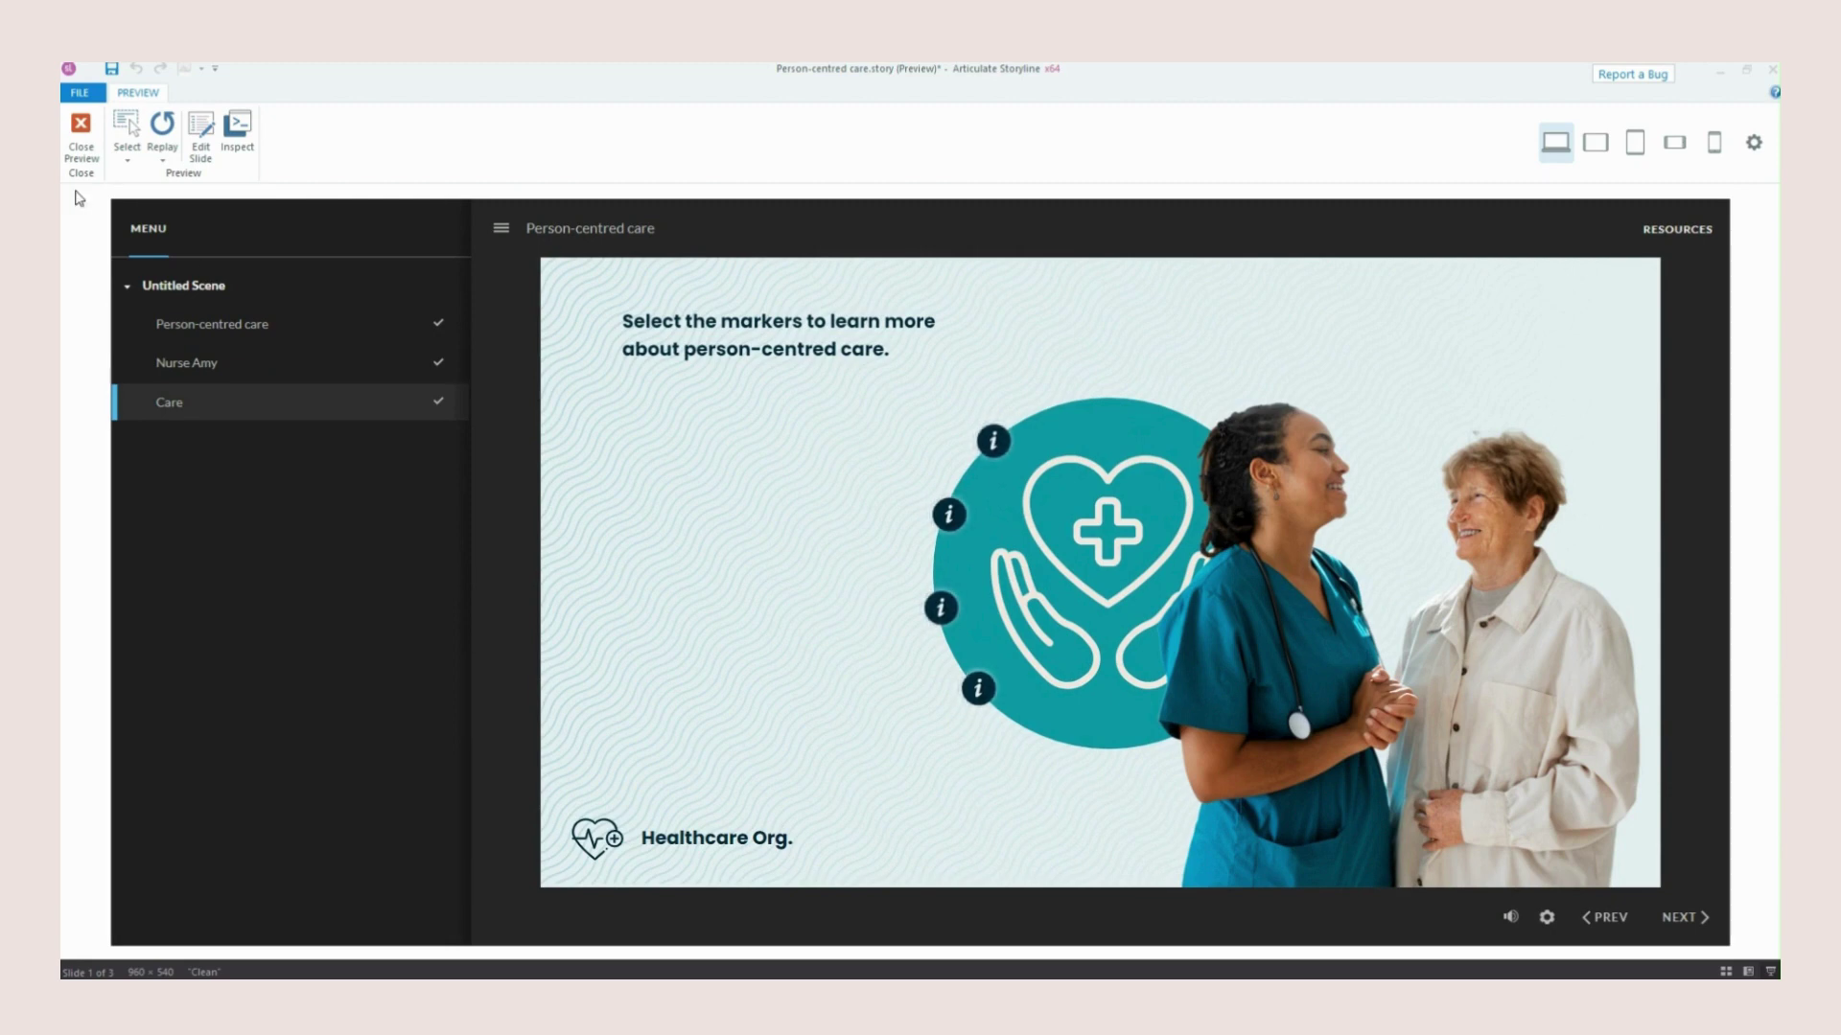
# Close the preview and shrink the timeline to enlarge the slide stage
pyautogui.click(74, 153)
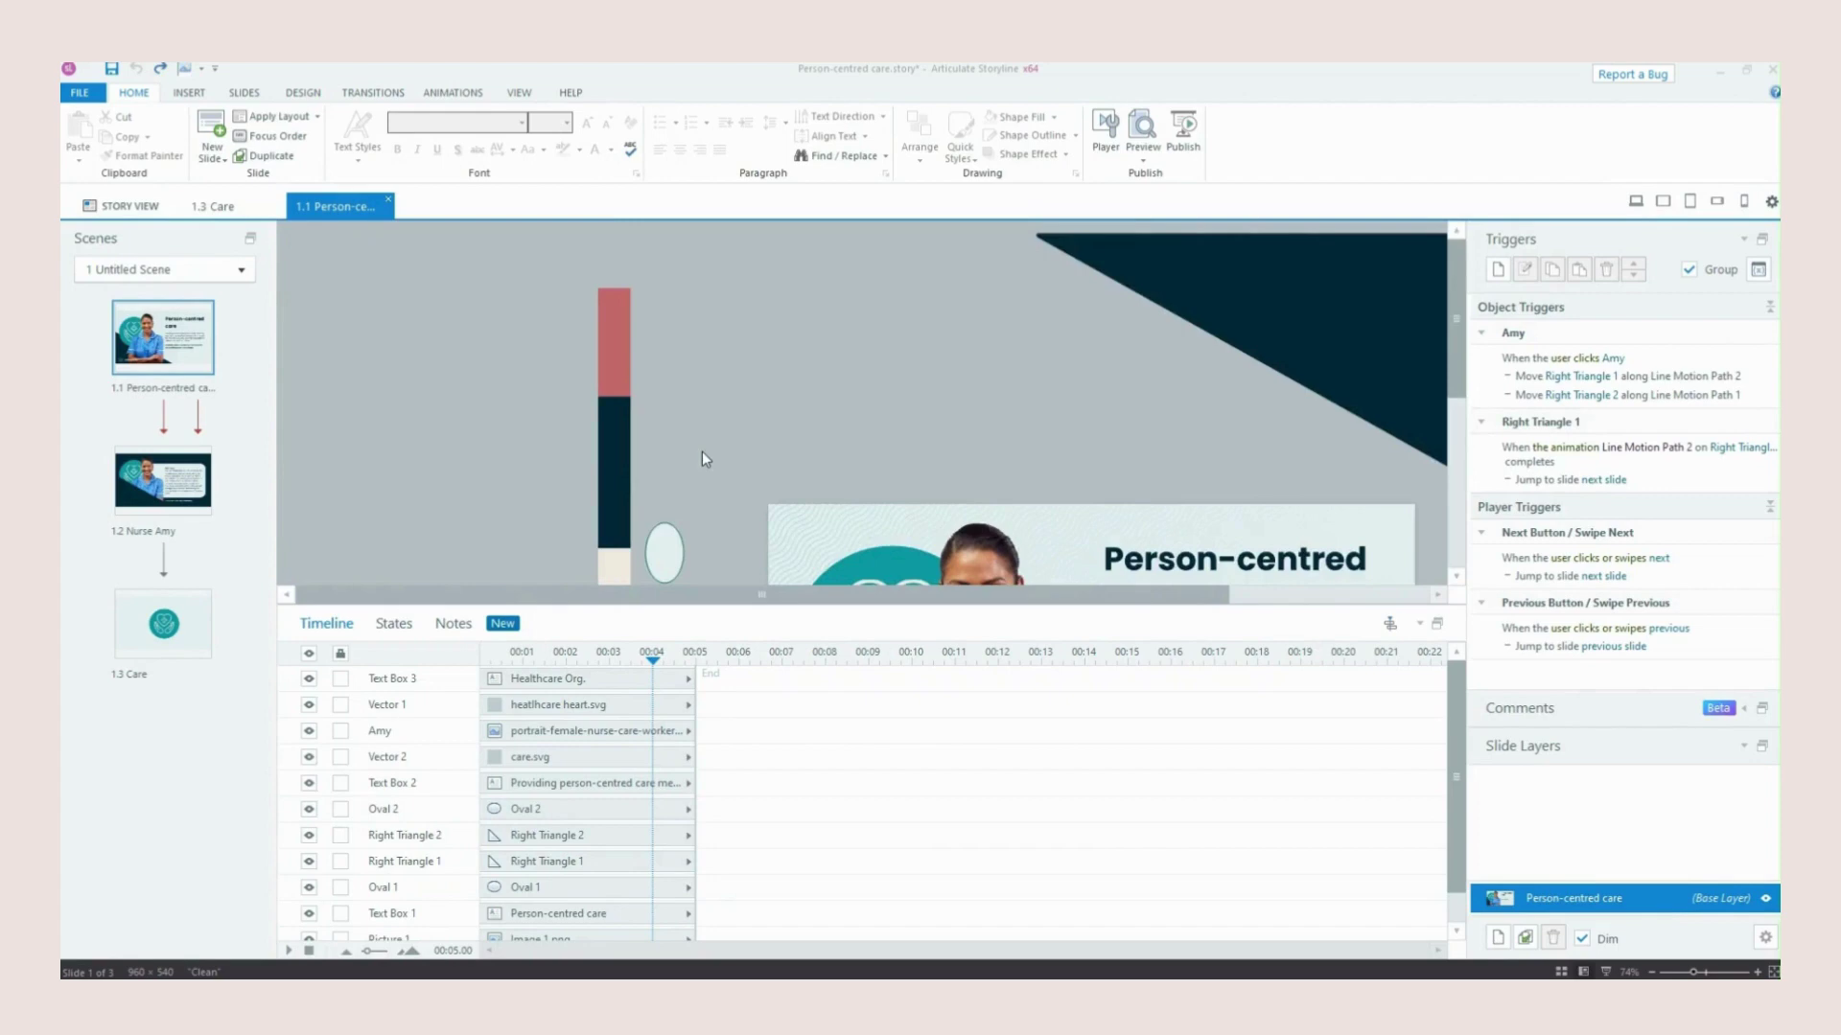
pyautogui.moveTo(756, 582); pyautogui.dragTo(827, 831)
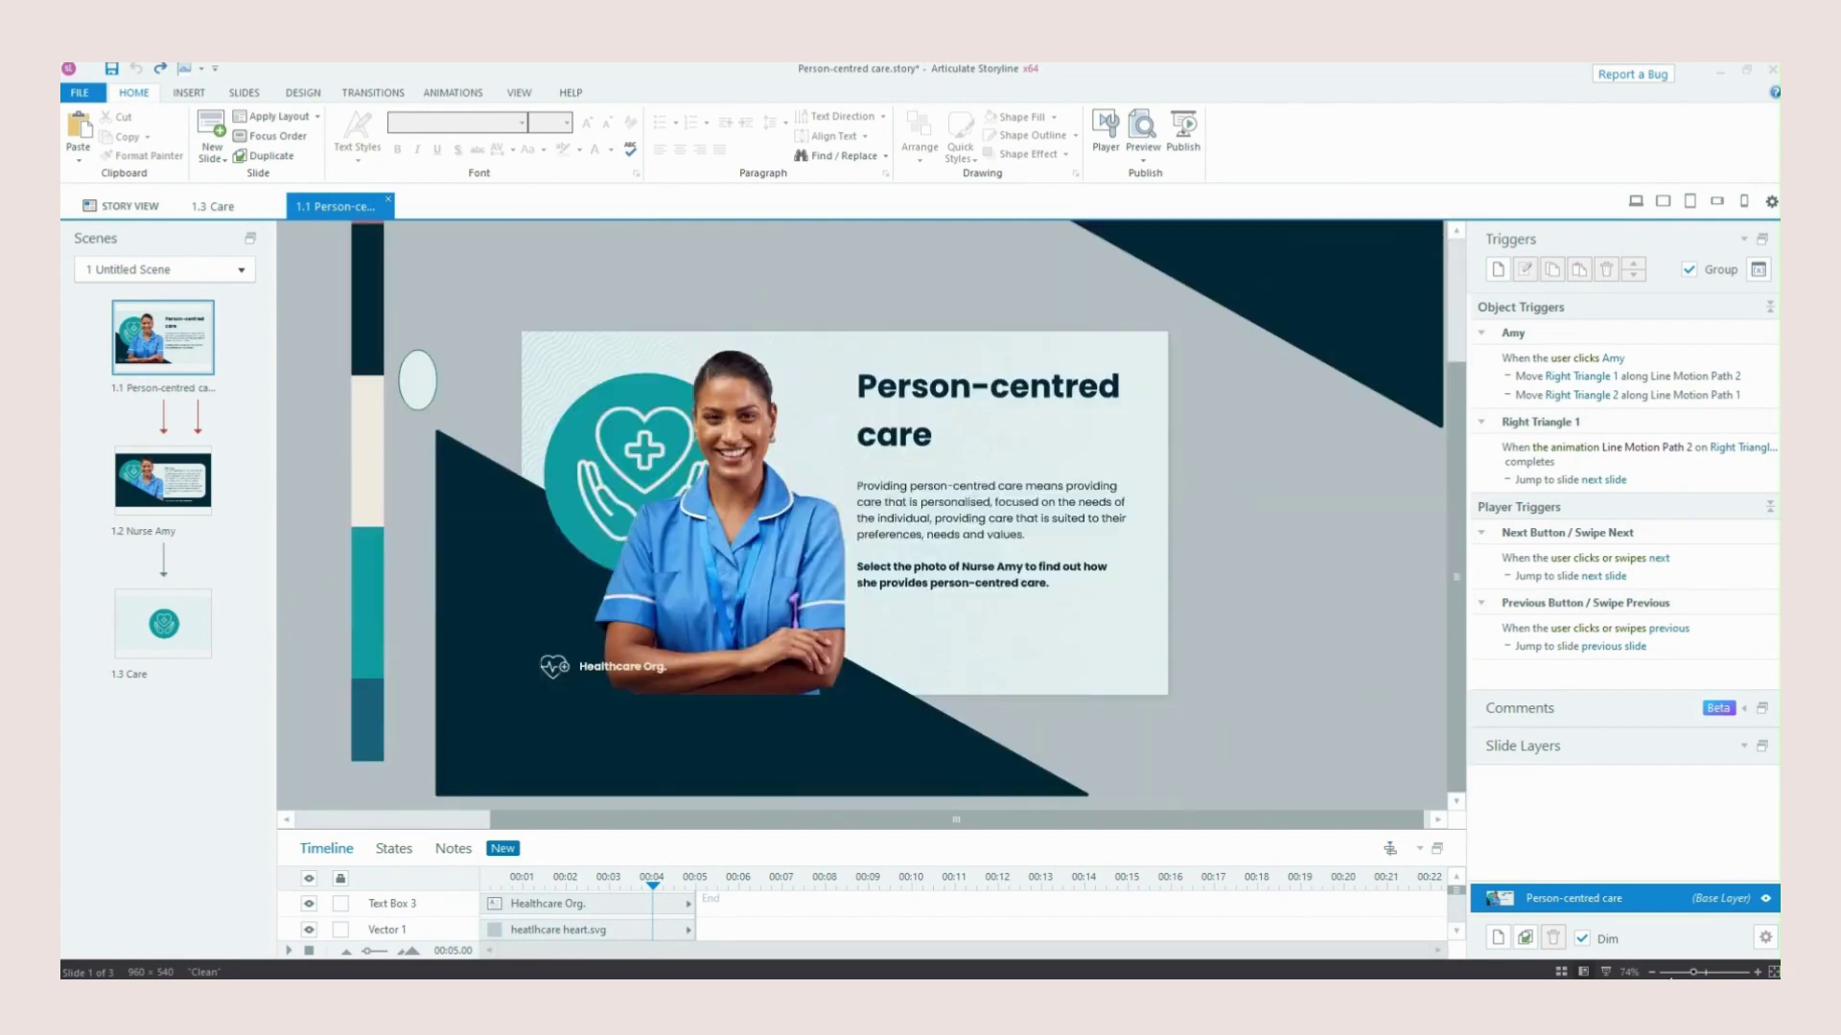
pyautogui.scroll(-3, 1189, 365)
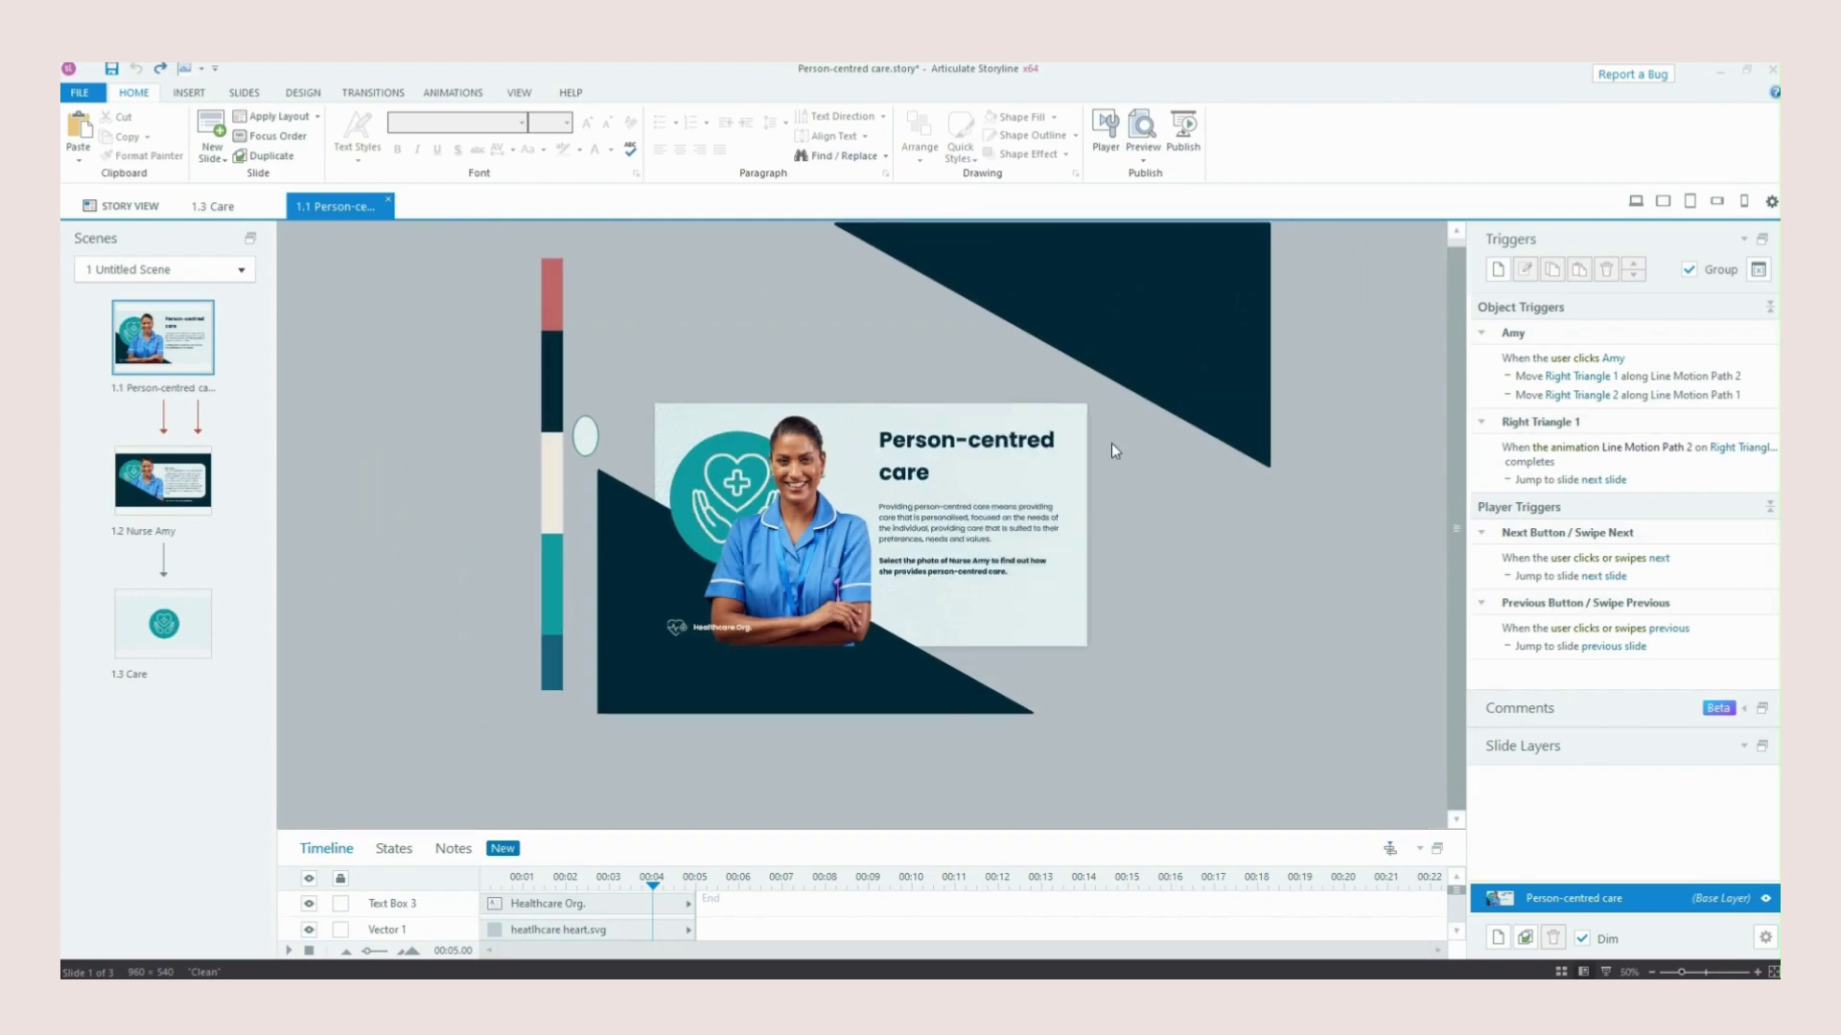
pyautogui.scroll(1, 874, 723)
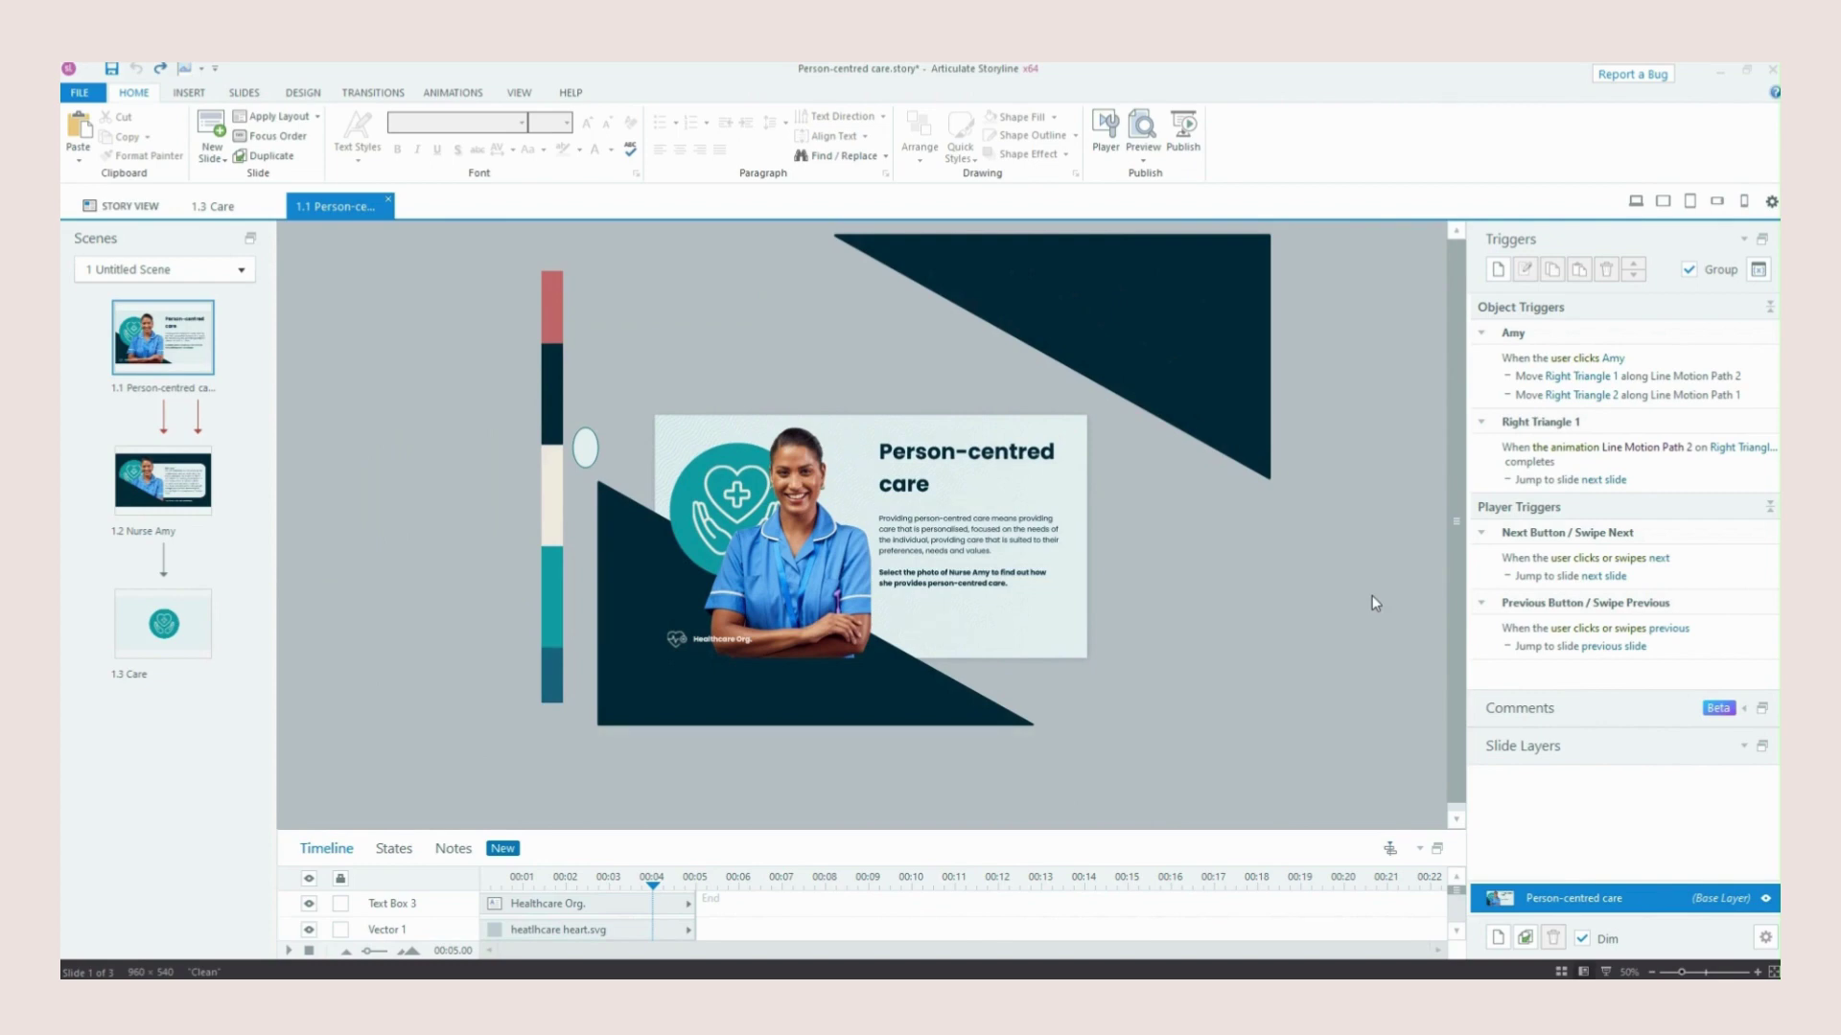
# Inspect the lower-left and top-right dark triangles, then deselect them
pyautogui.click(928, 721)
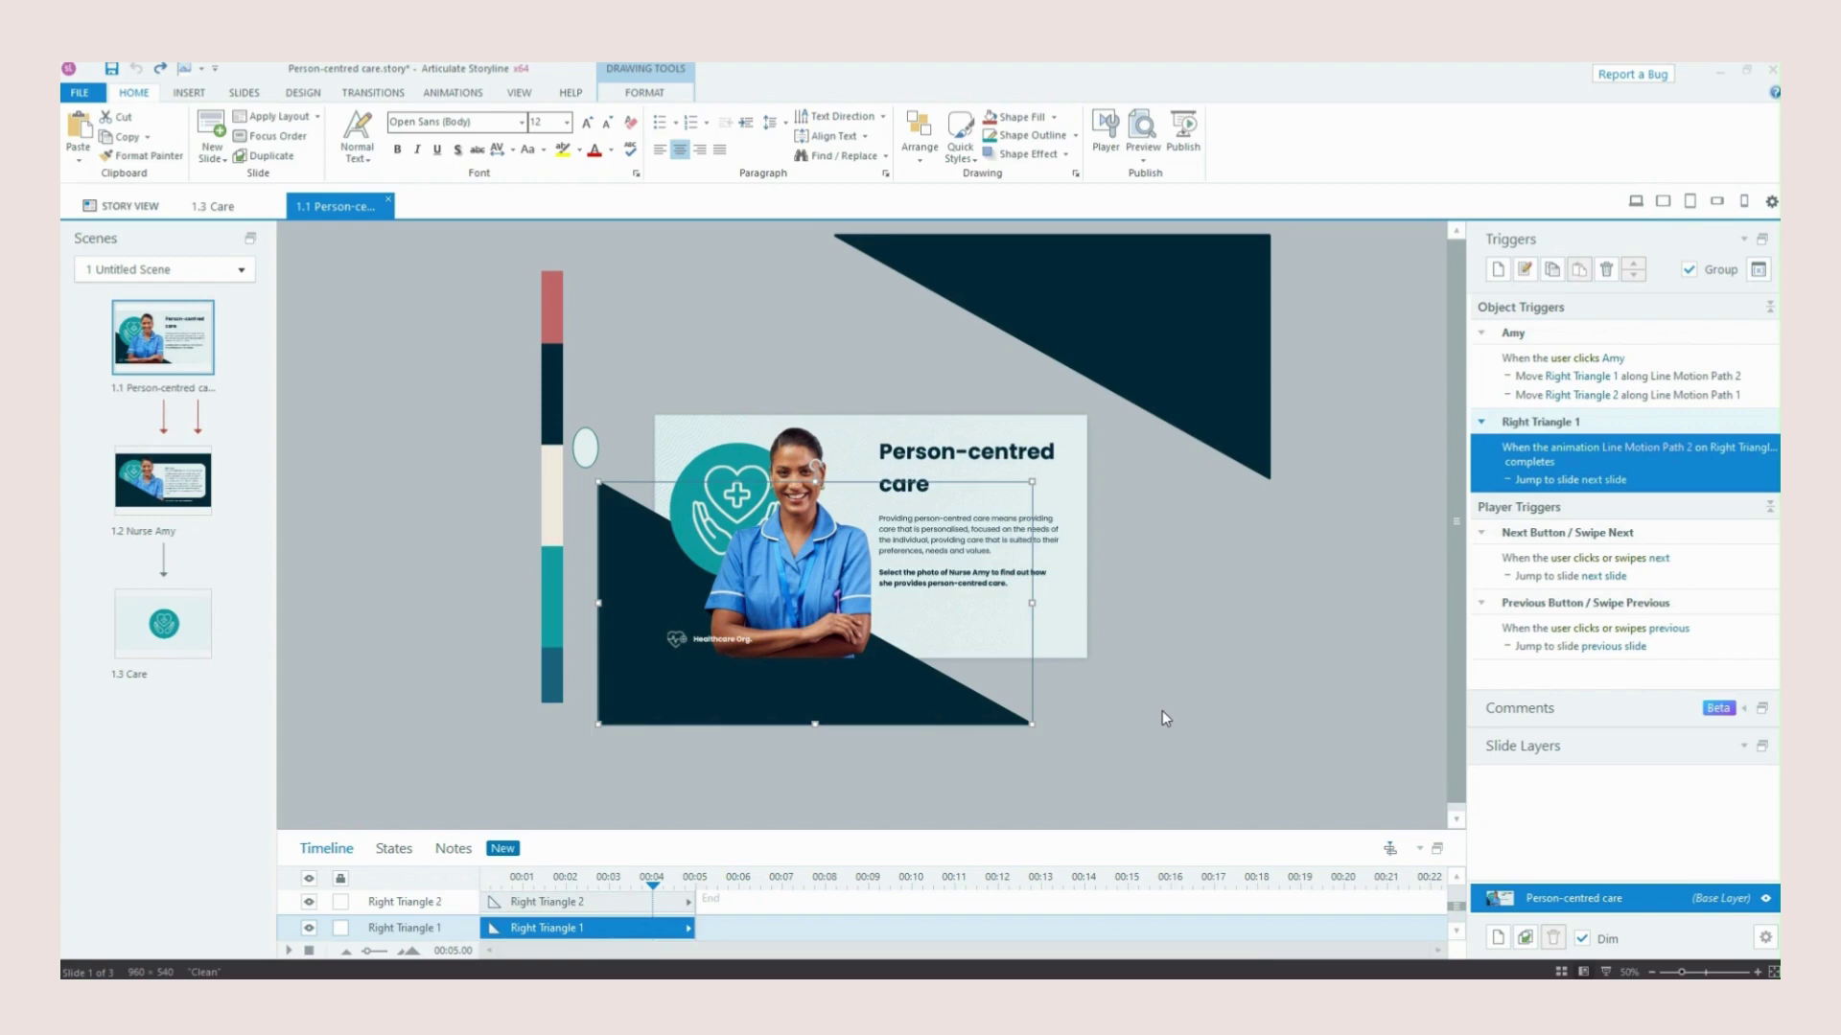
pyautogui.click(1264, 268)
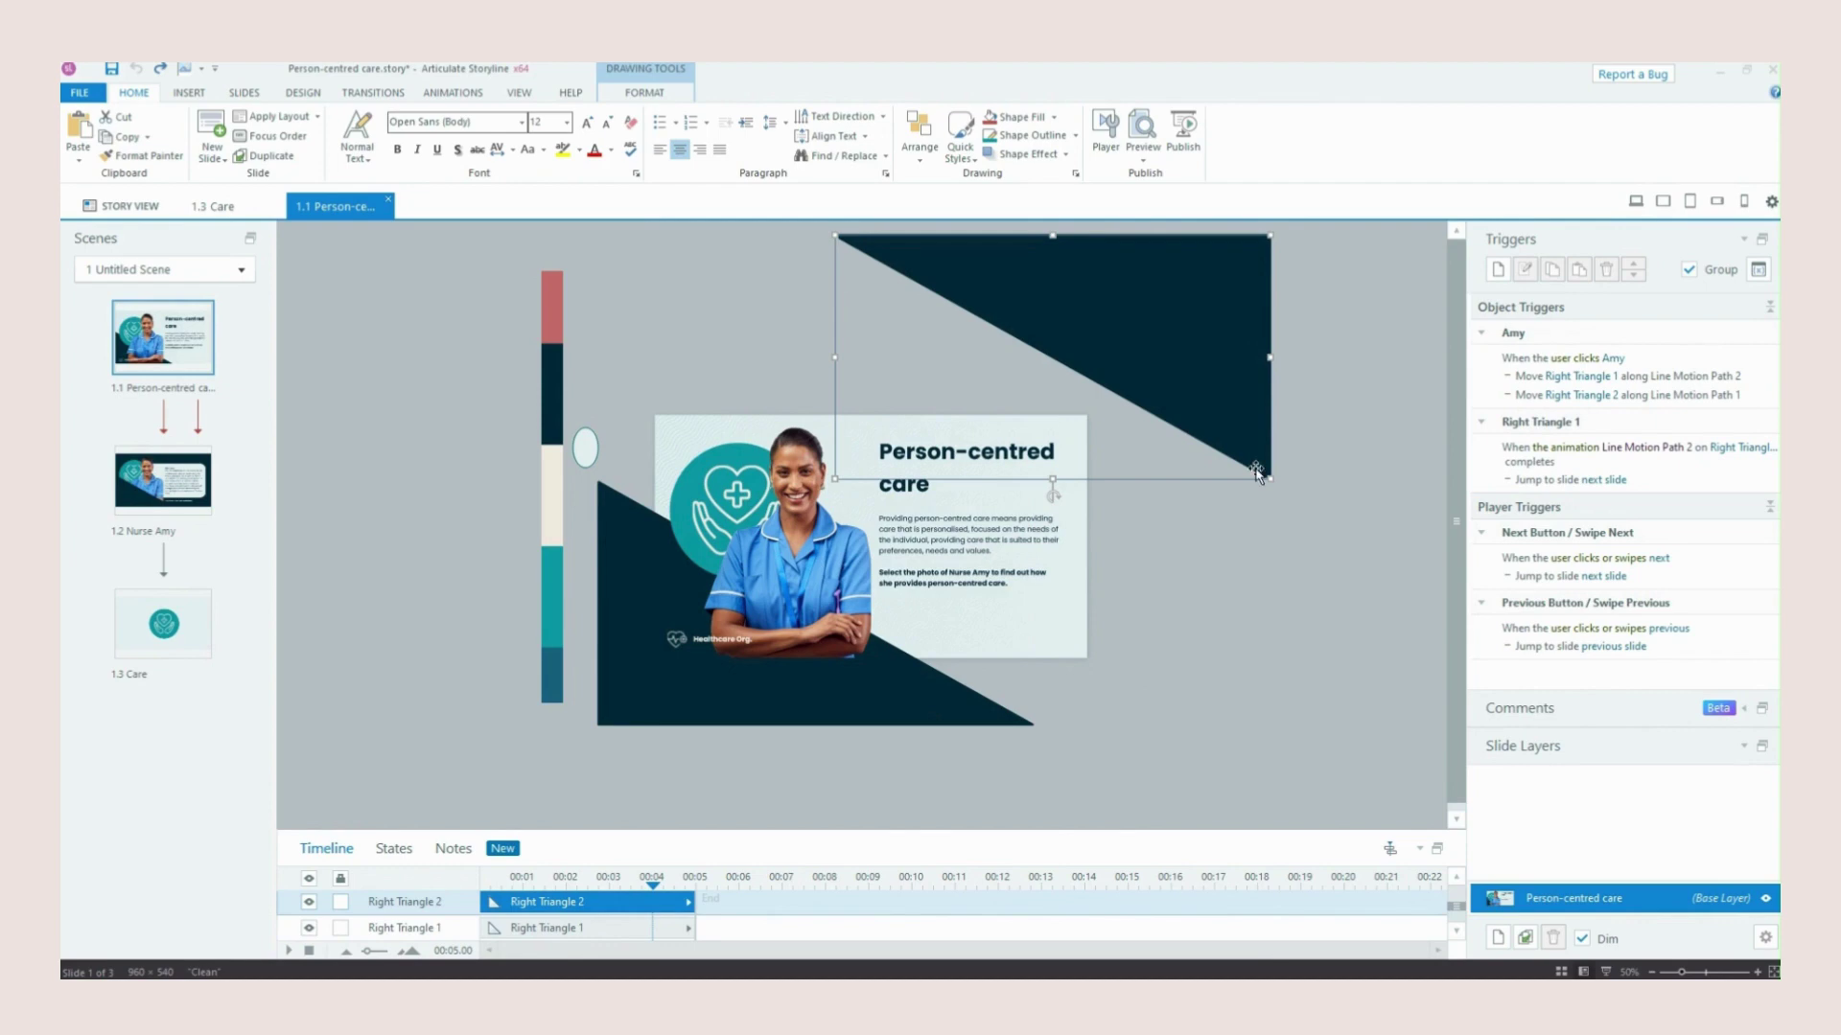
pyautogui.click(1188, 600)
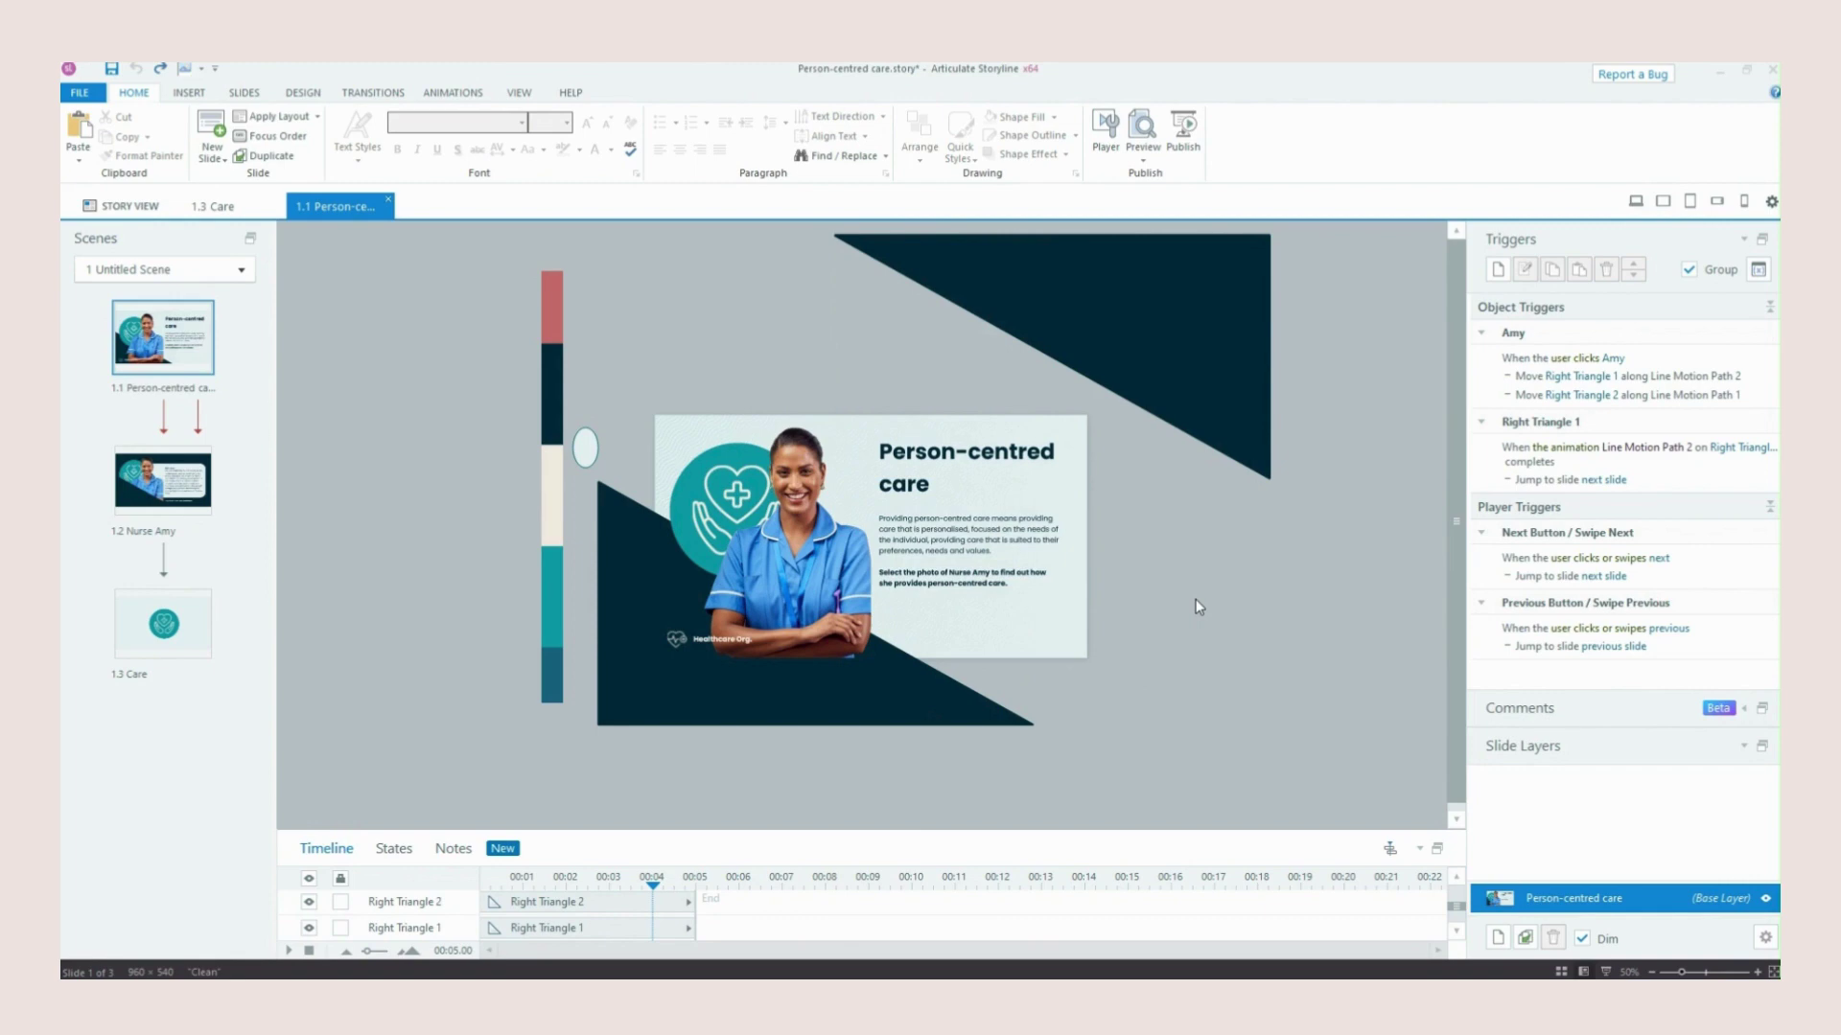
# Show the triangles' animations and nudge the top-right triangle's motion path end point slightly up
pyautogui.click(1156, 279)
pyautogui.click(456, 93)
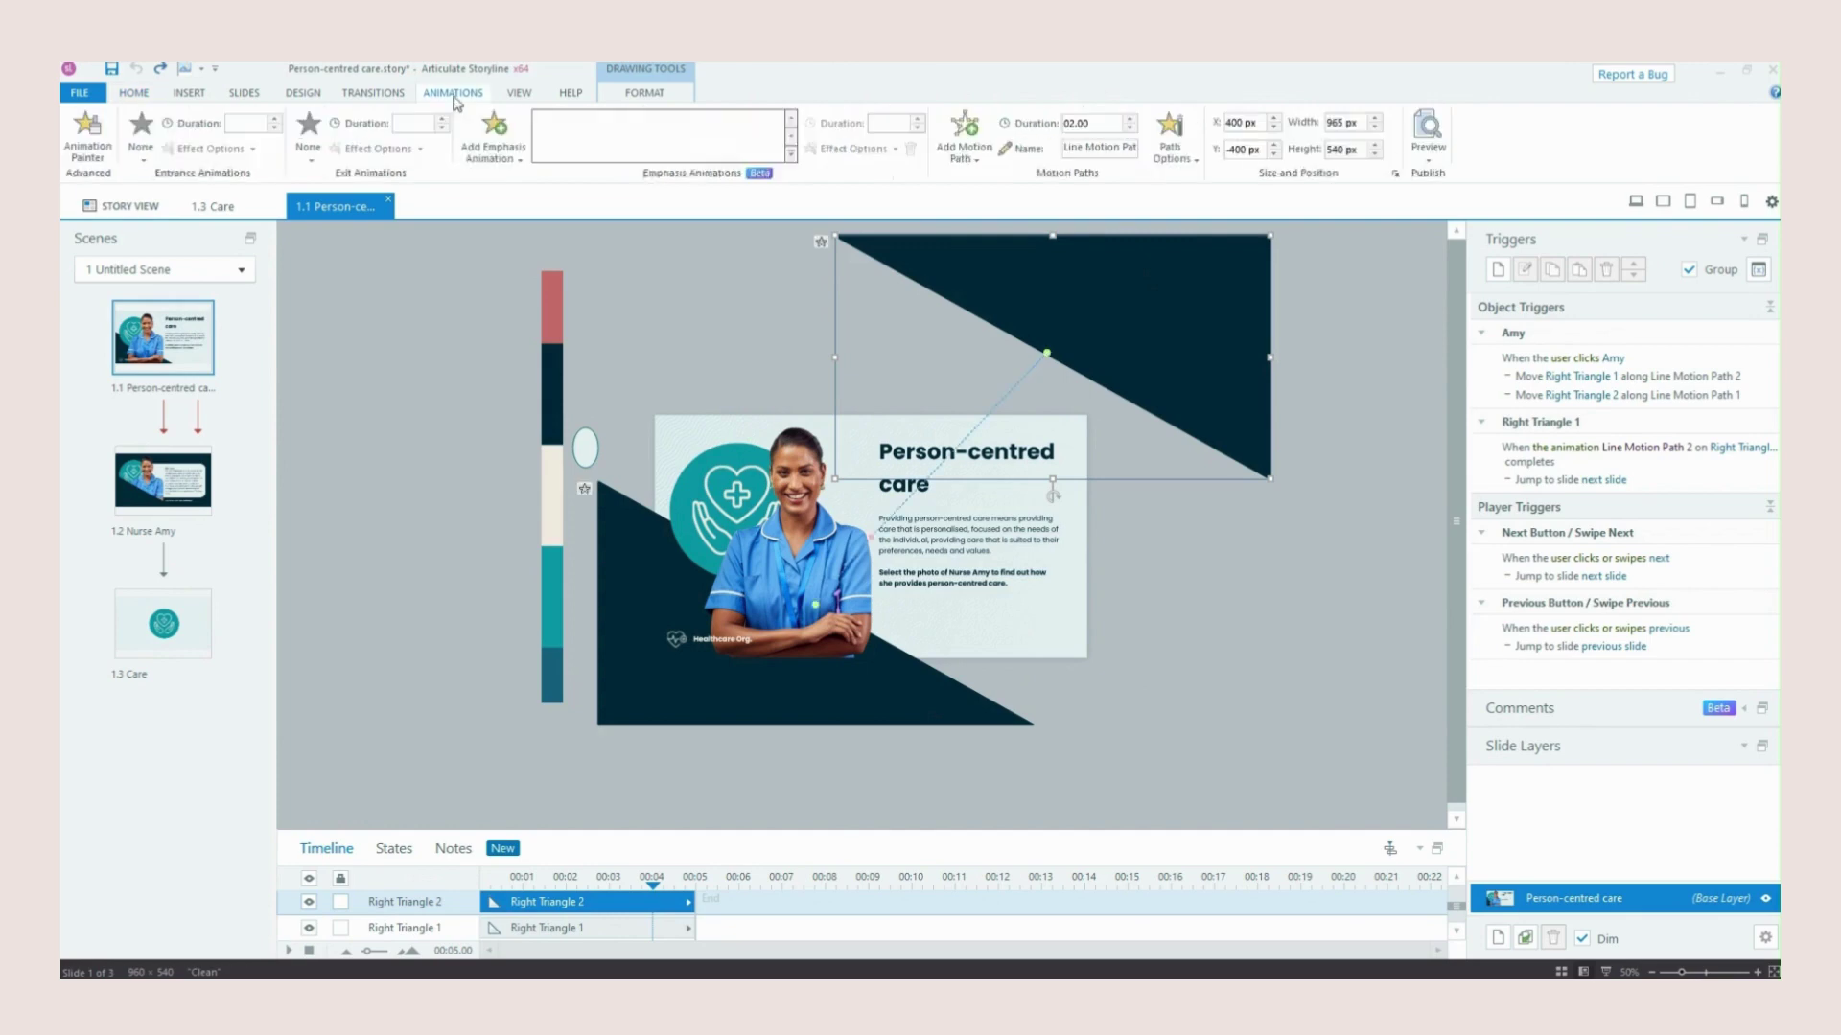
pyautogui.click(775, 664)
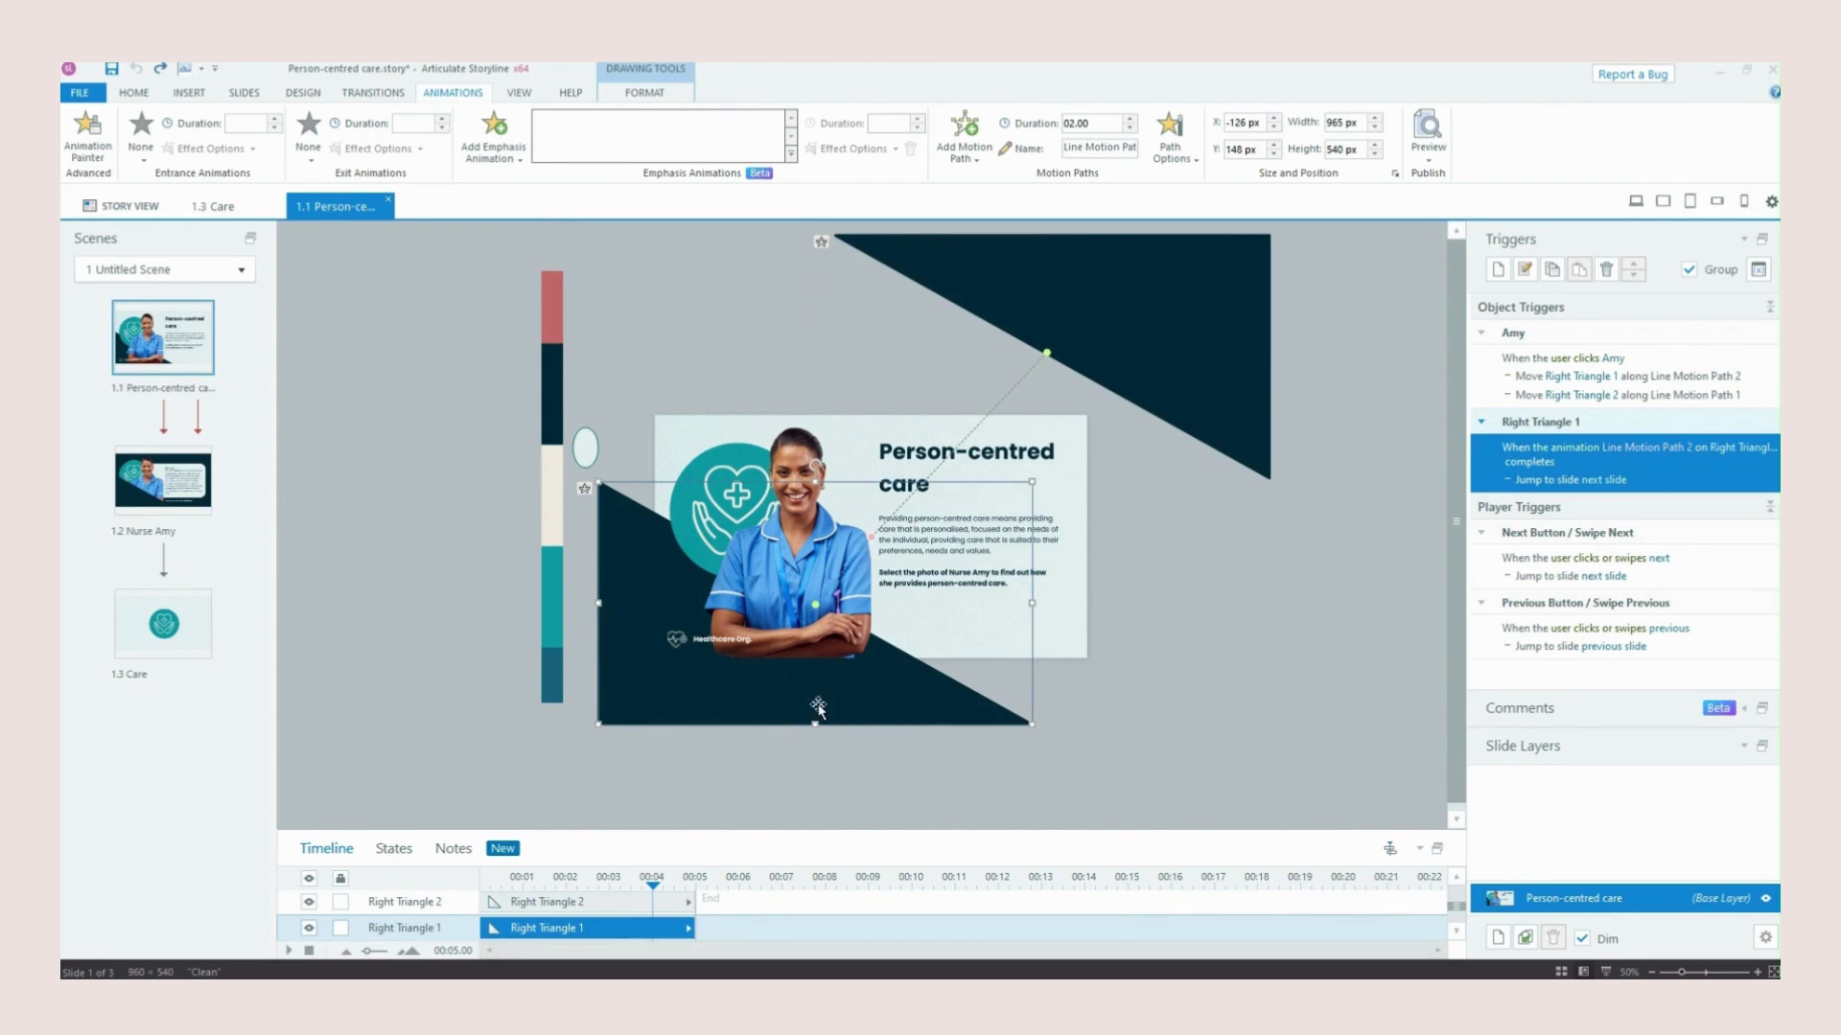
pyautogui.click(1231, 332)
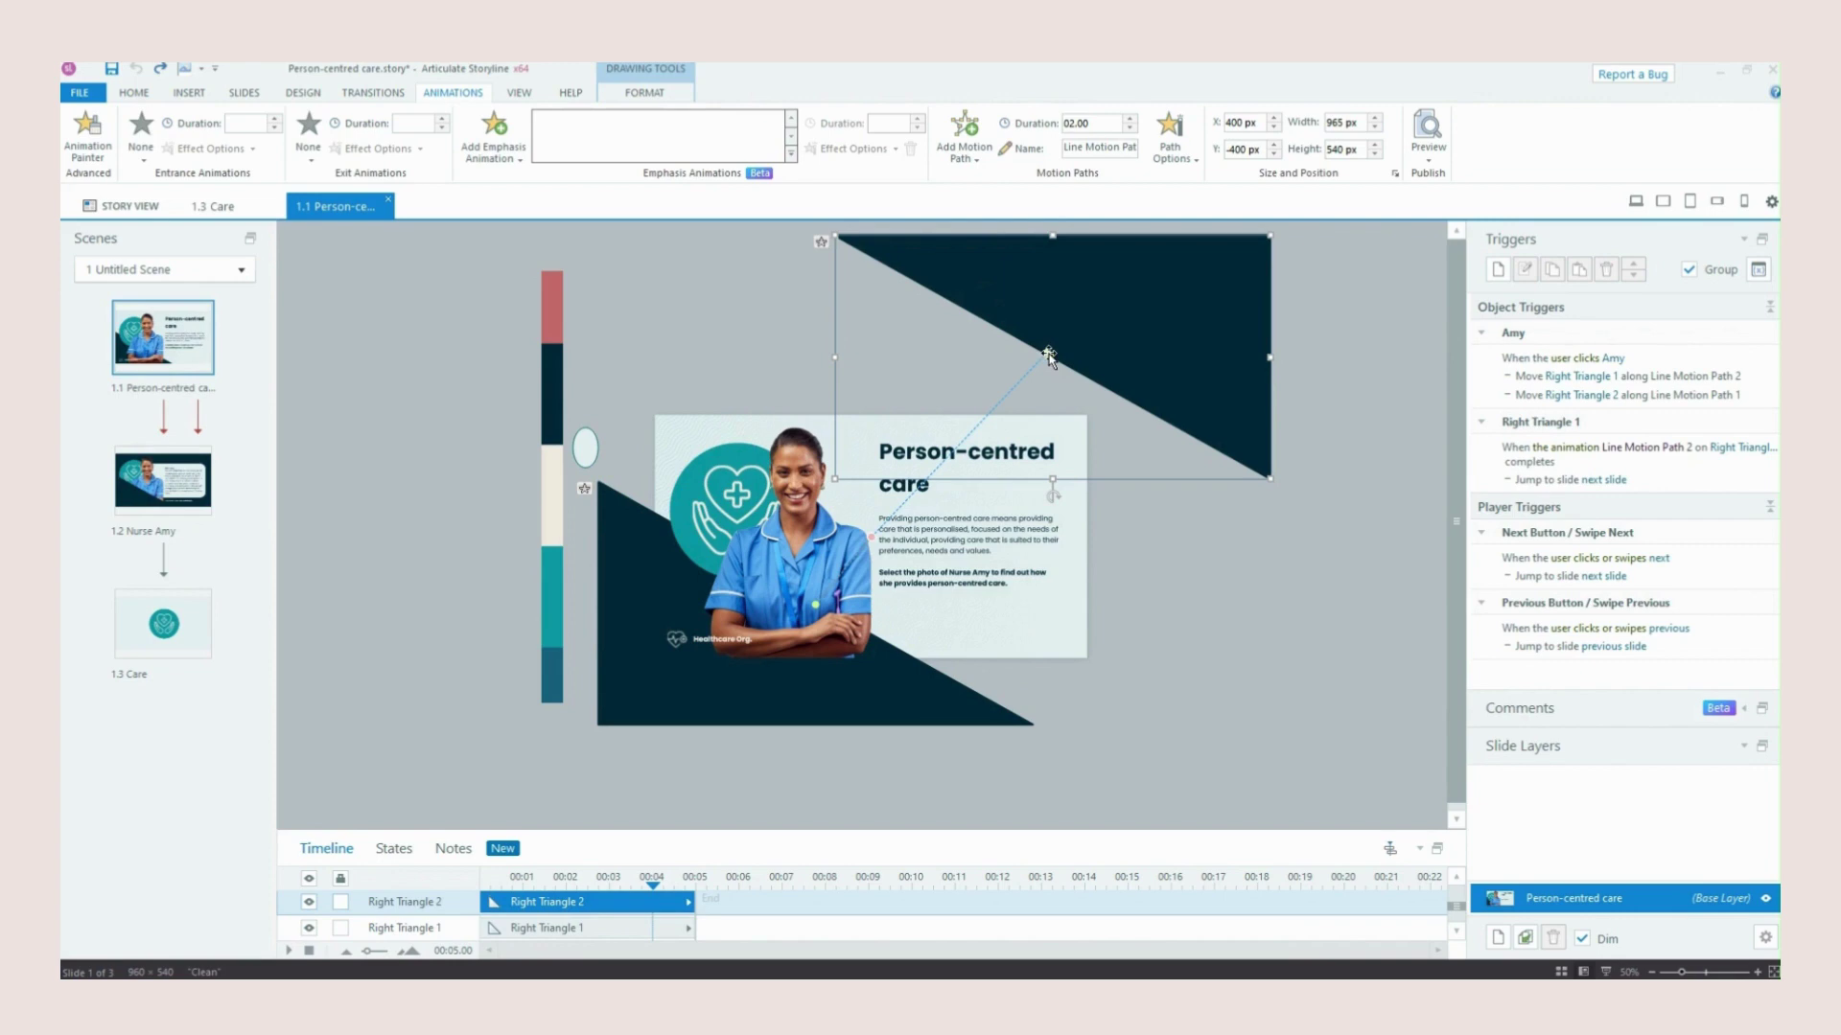
pyautogui.moveTo(1047, 354); pyautogui.dragTo(1045, 346)
pyautogui.click(1044, 351)
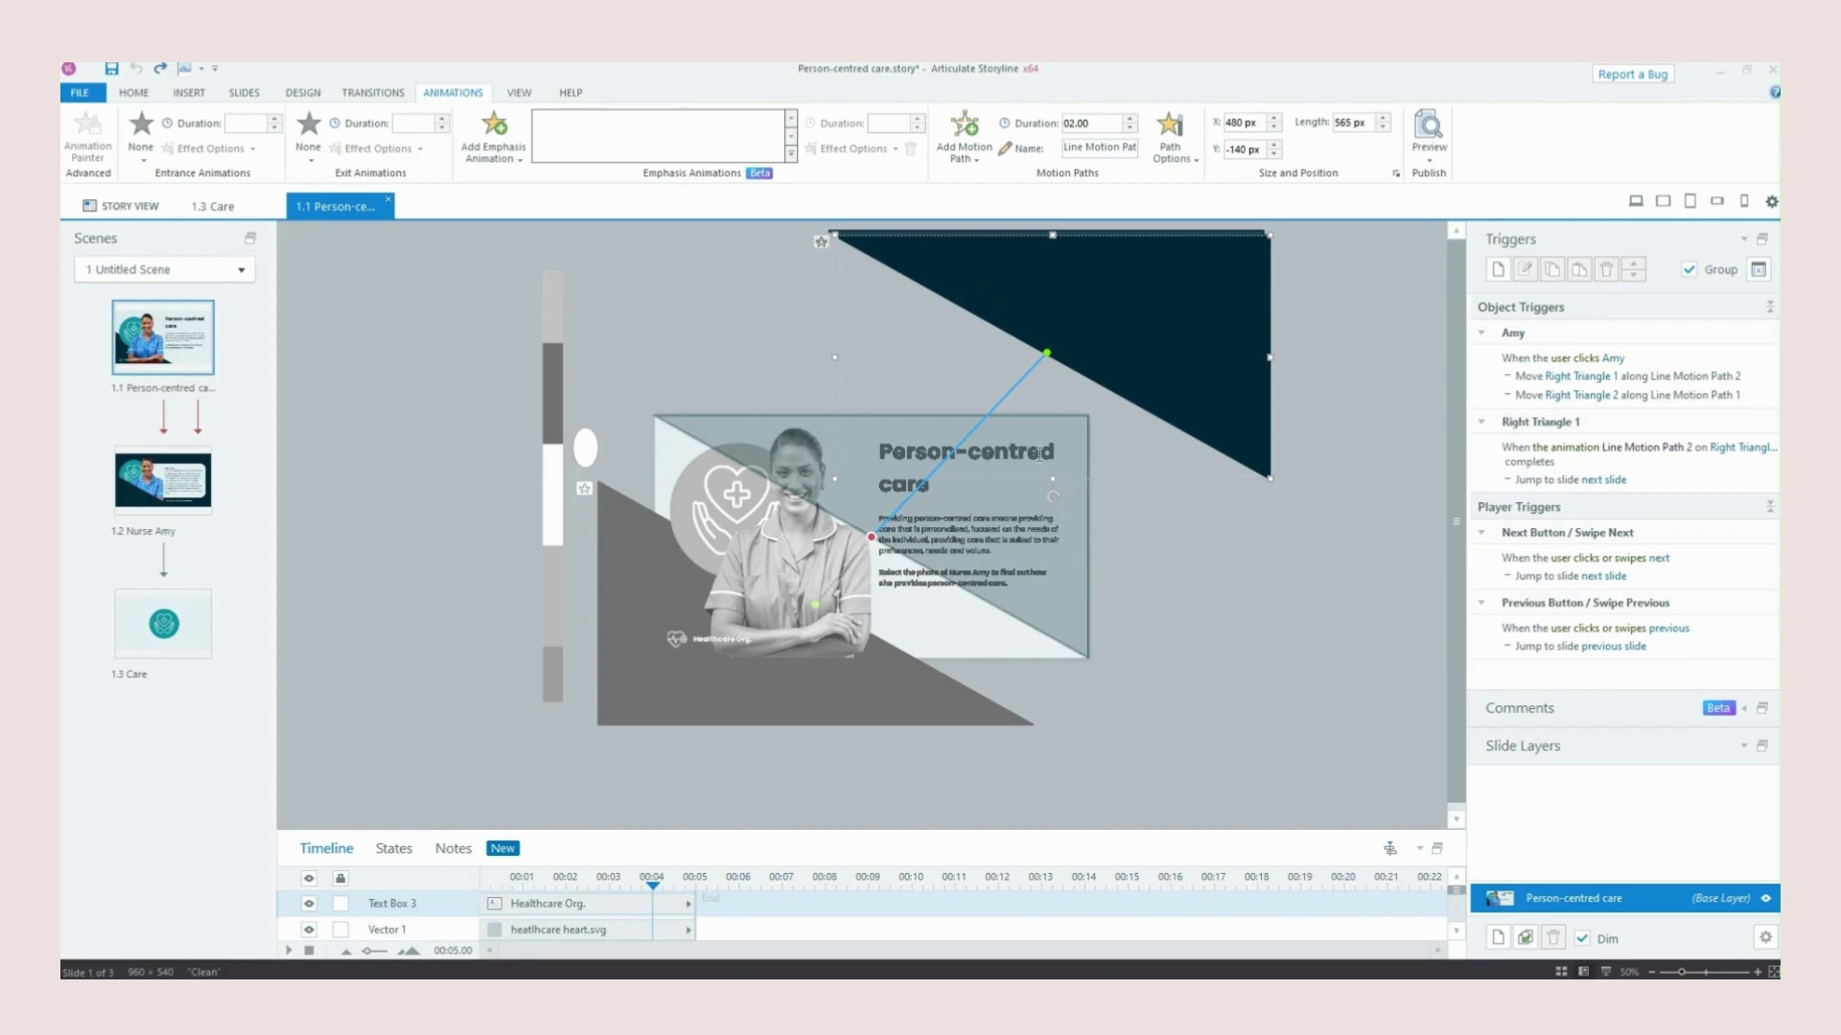
# Review the lower-left triangle's motion path, then deselect it
pyautogui.click(681, 717)
pyautogui.click(680, 717)
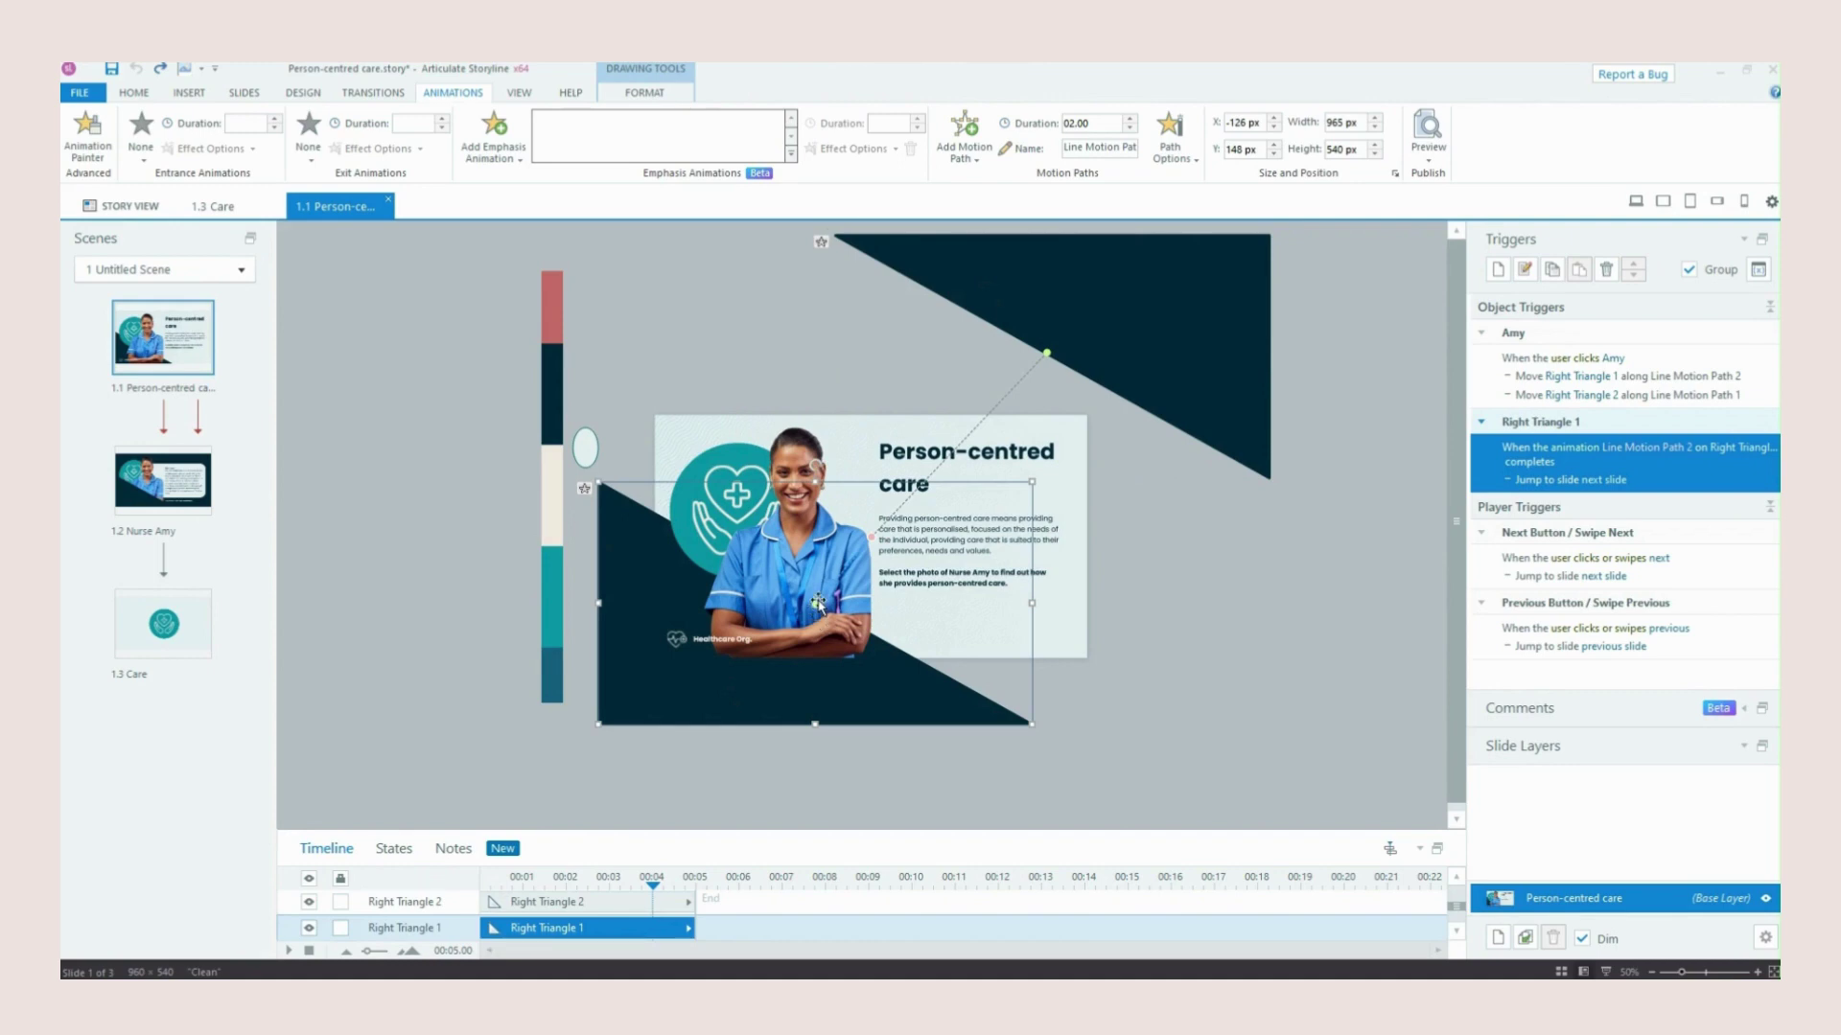
pyautogui.click(816, 608)
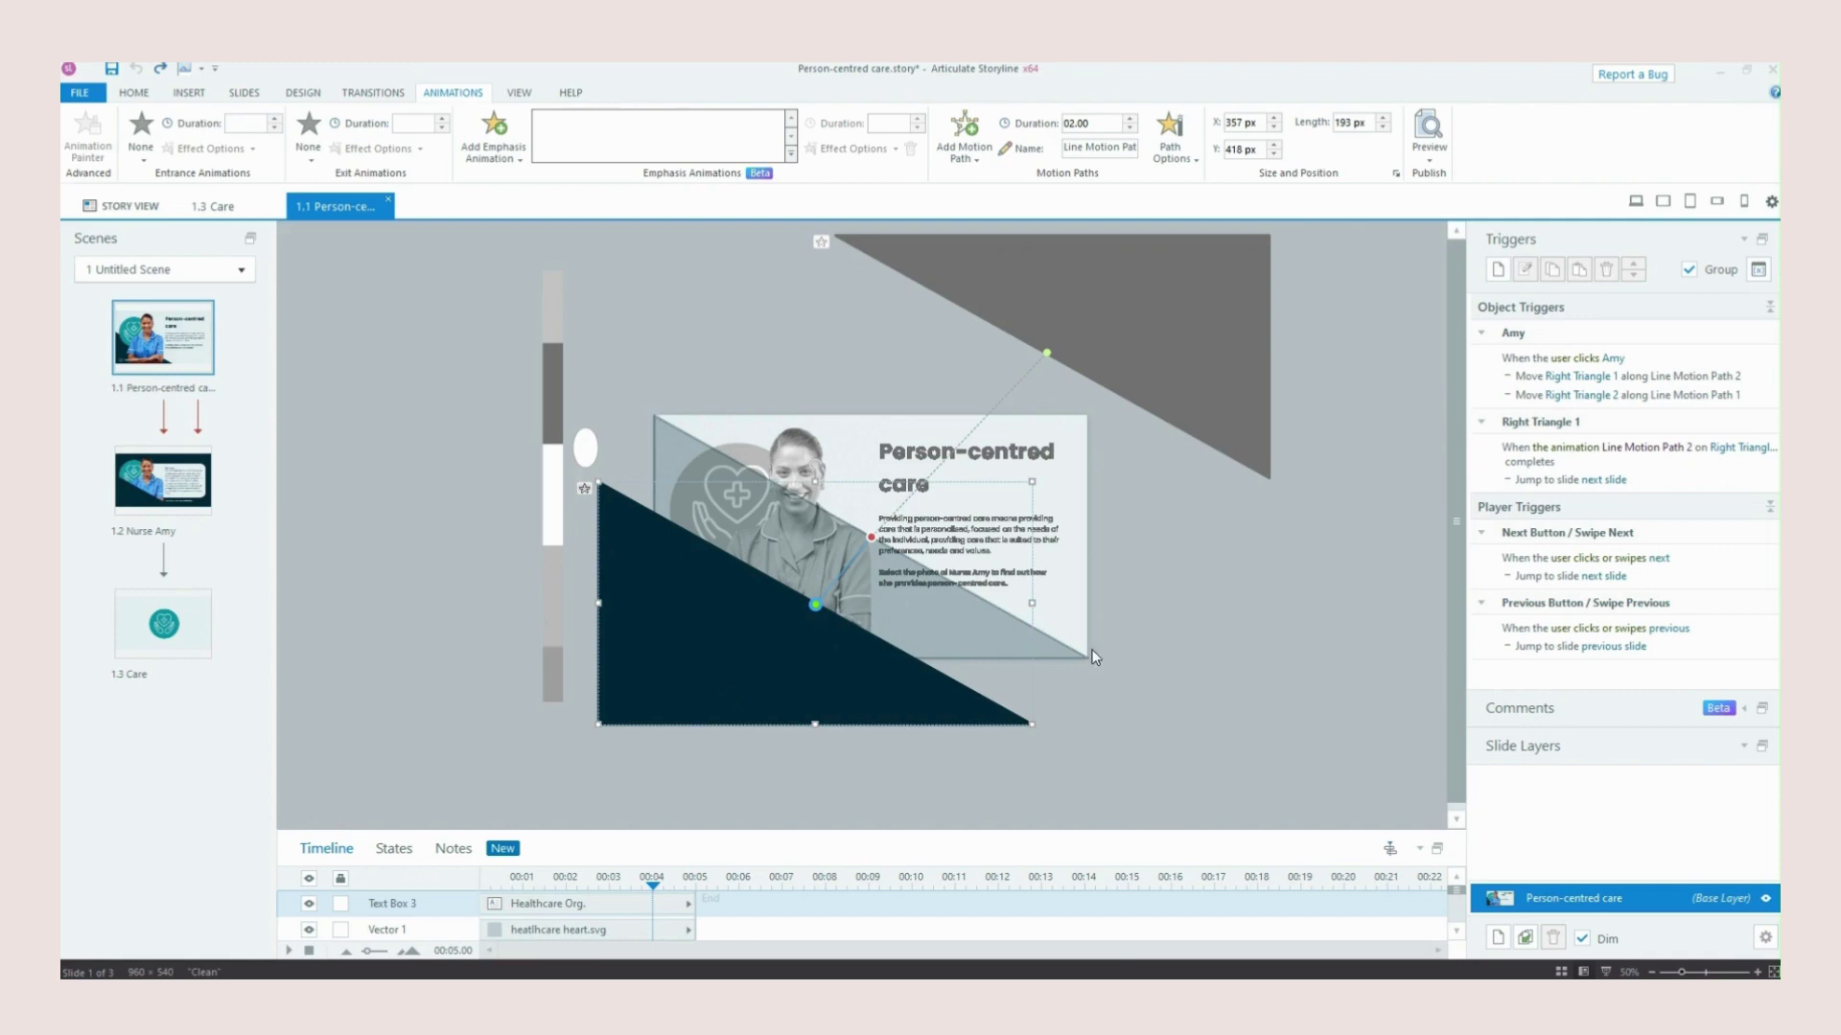
pyautogui.click(1174, 702)
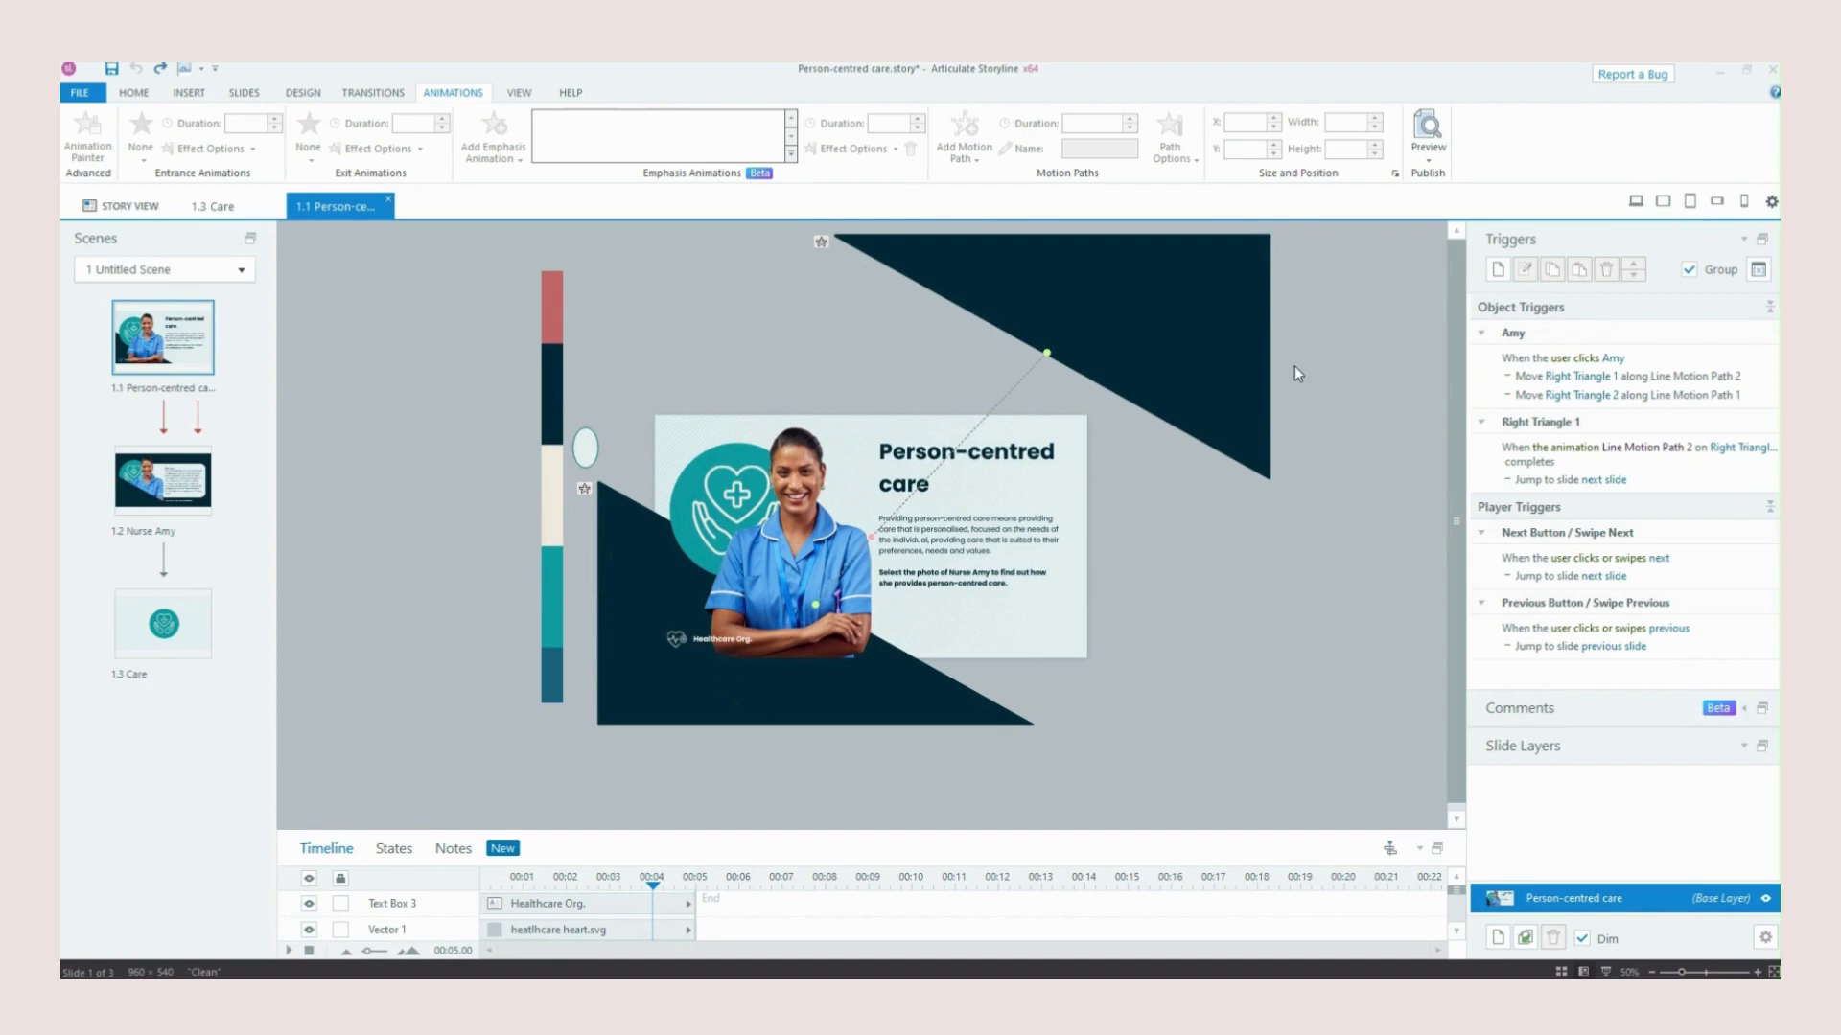
pyautogui.click(758, 510)
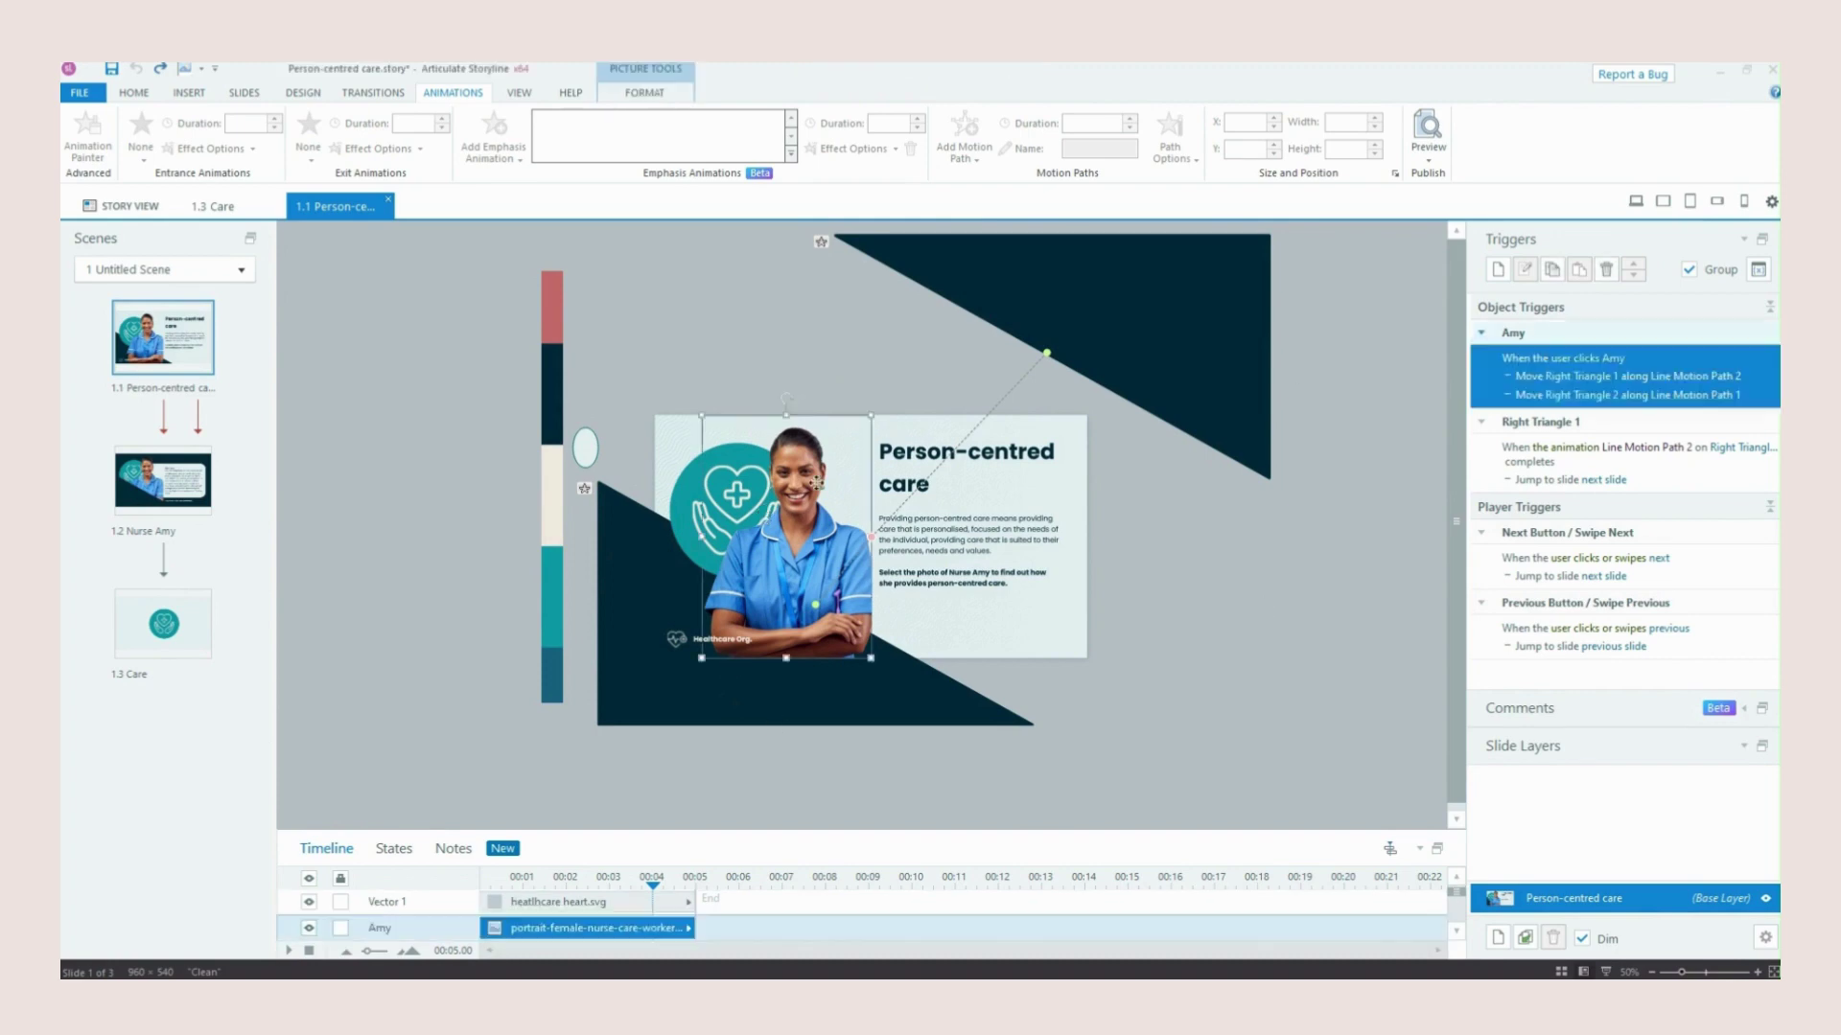
pyautogui.click(1337, 752)
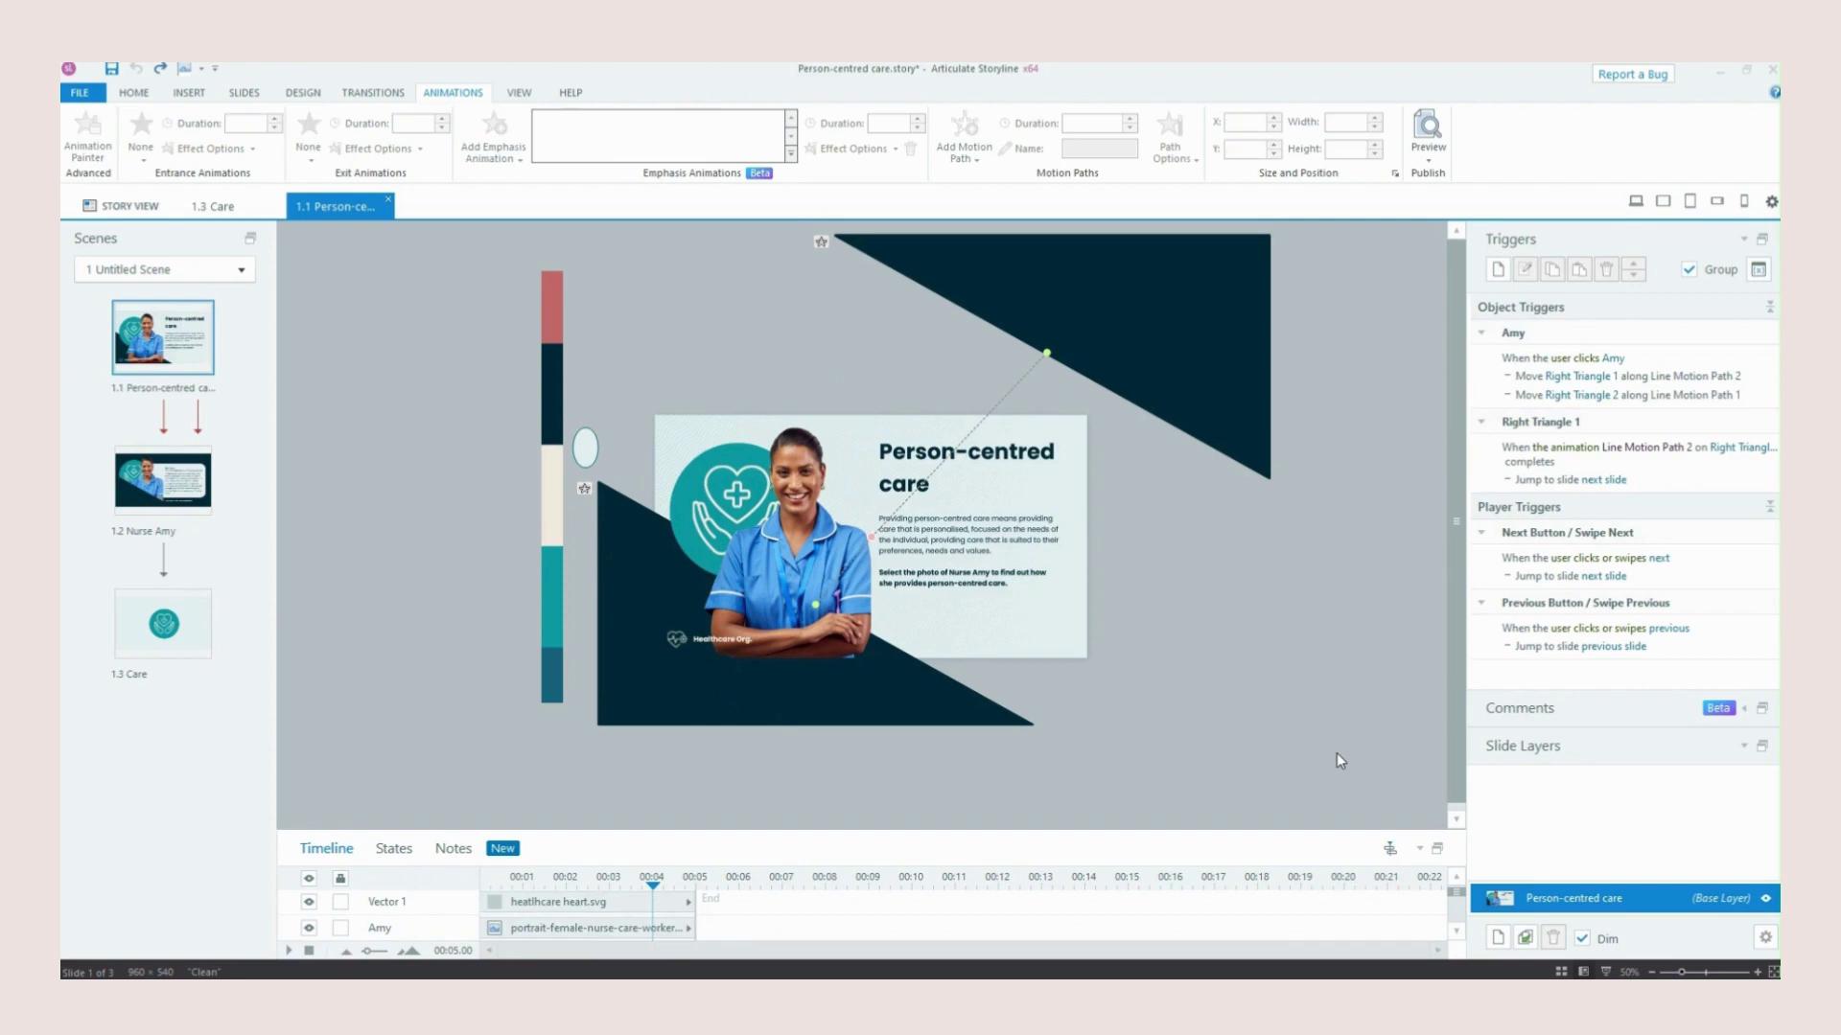
pyautogui.moveTo(1112, 832); pyautogui.dragTo(1124, 732)
pyautogui.click(858, 613)
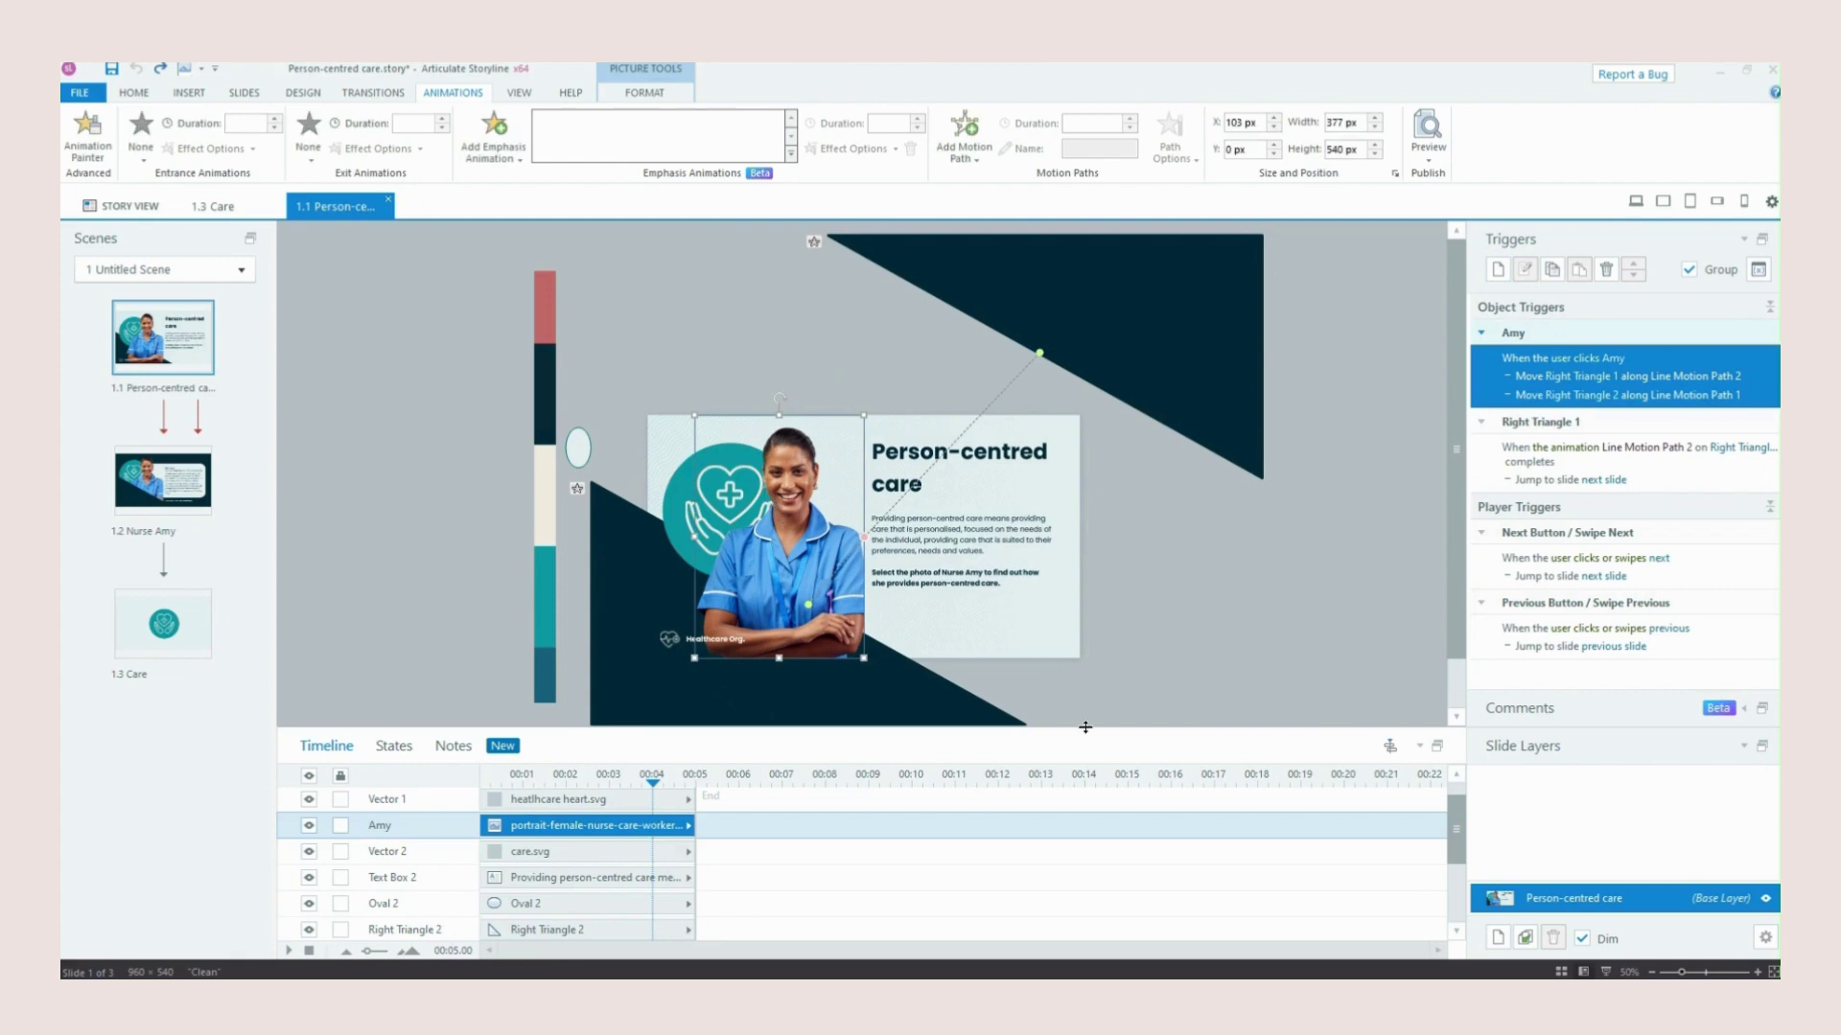
pyautogui.moveTo(1085, 728); pyautogui.dragTo(1090, 764)
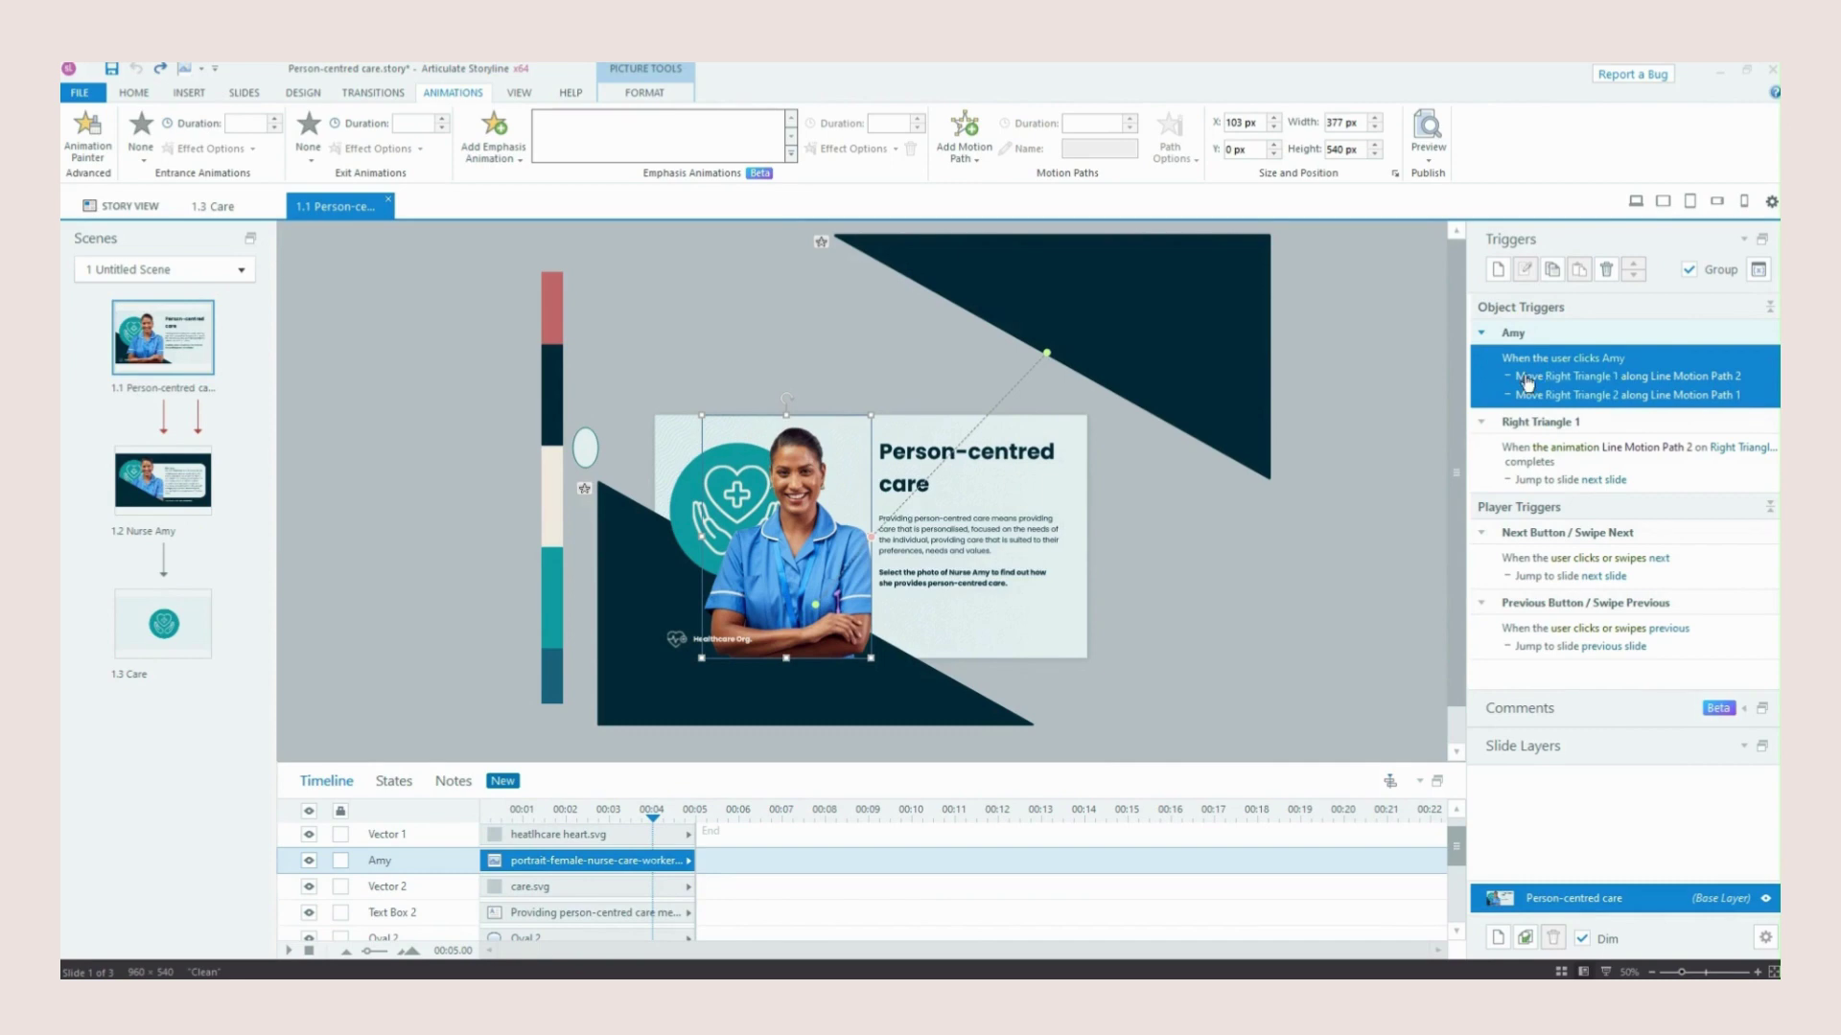
pyautogui.click(1194, 359)
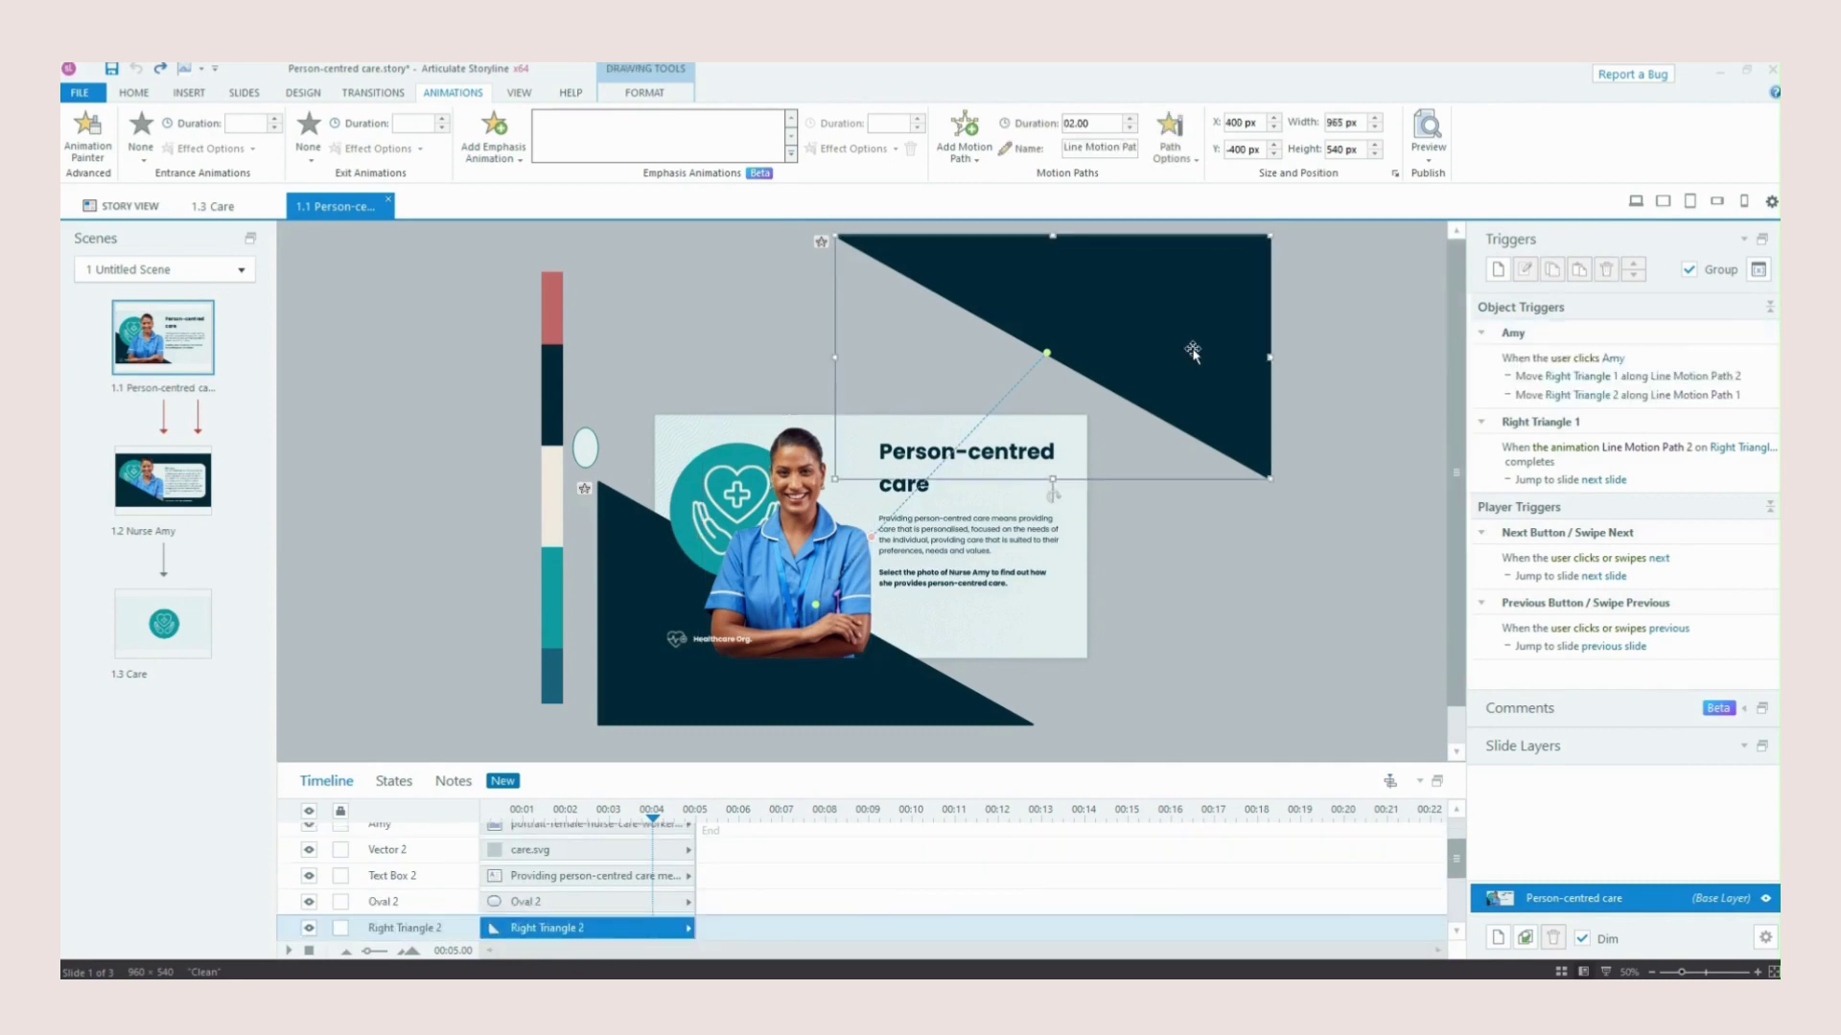
pyautogui.click(801, 711)
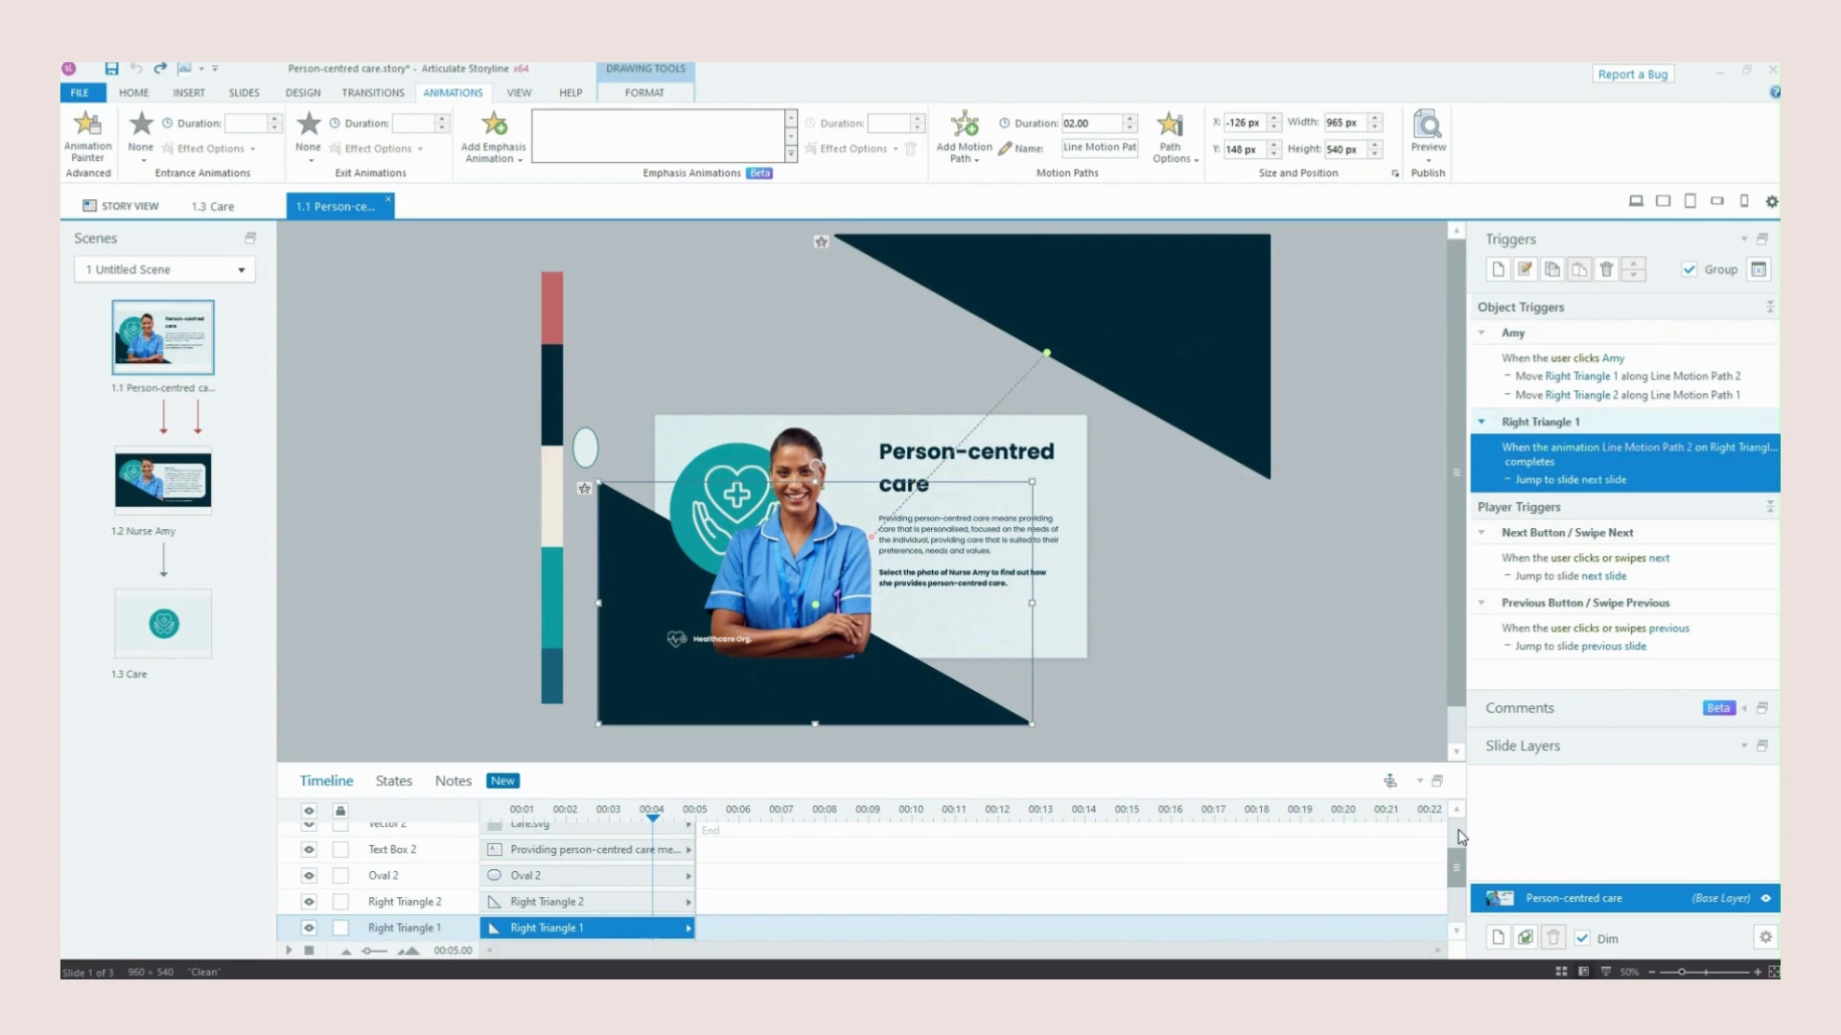
pyautogui.click(1258, 521)
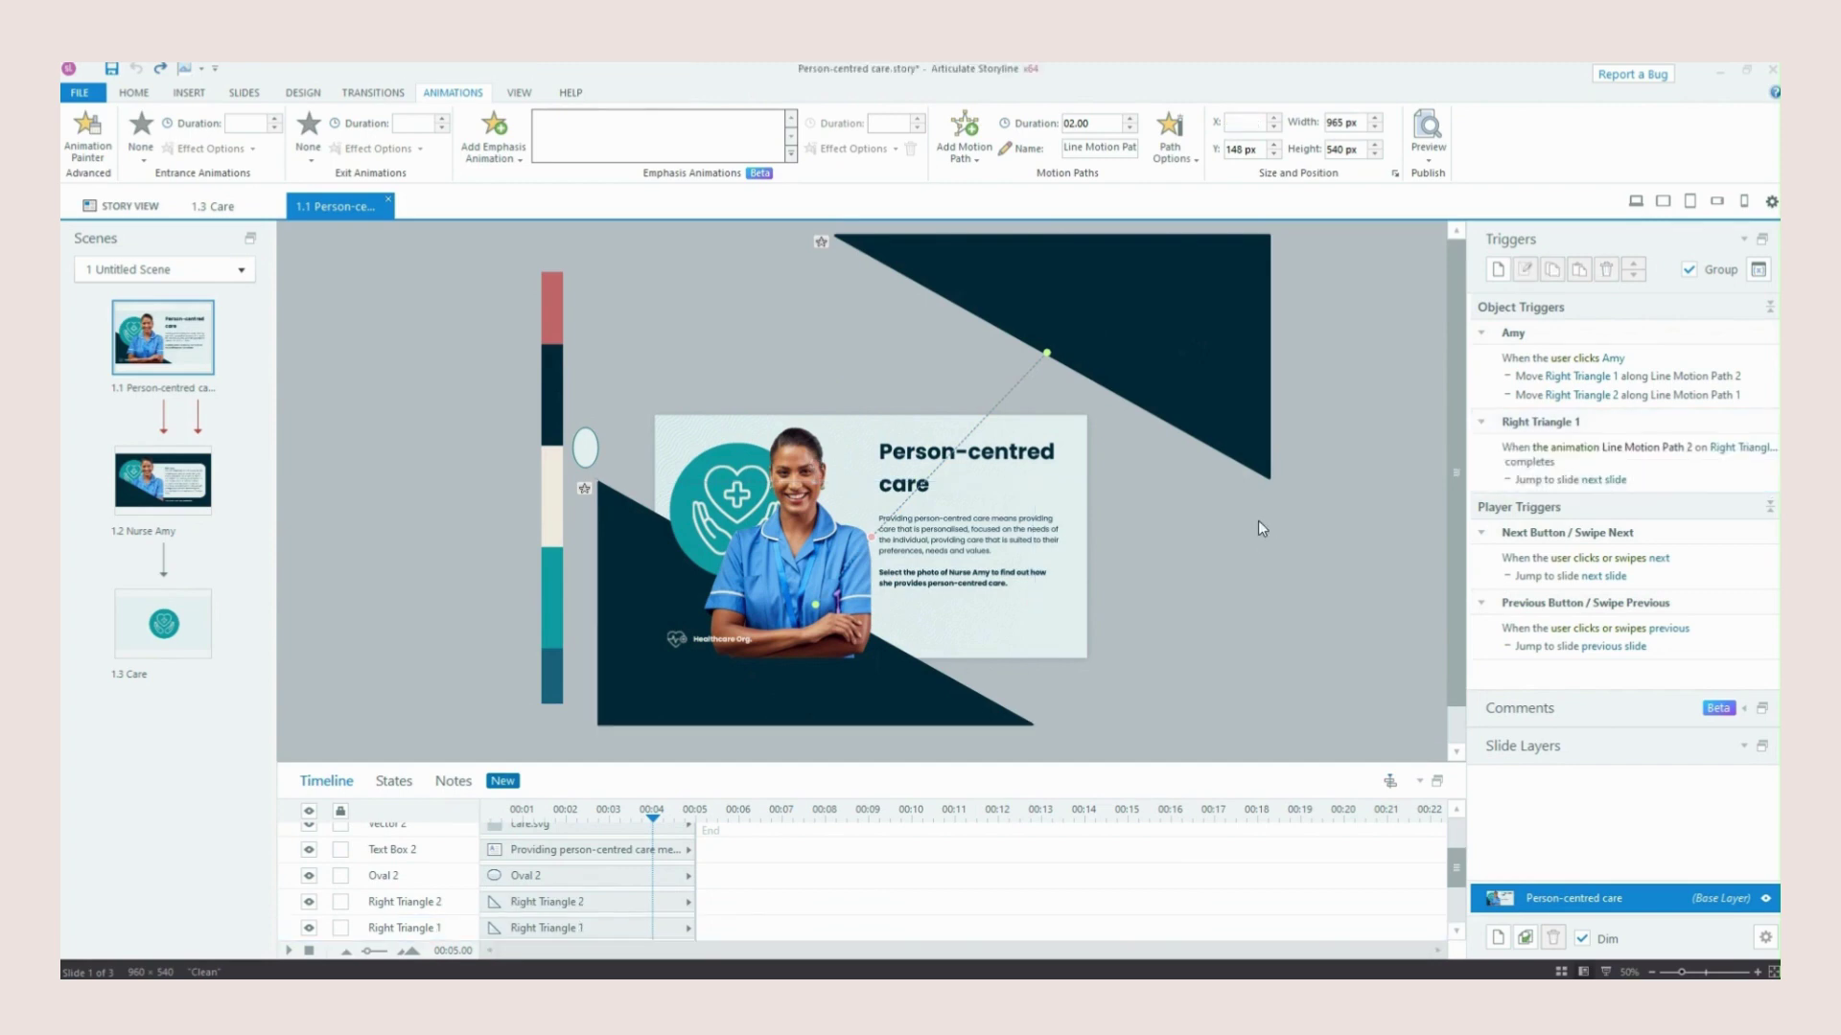
pyautogui.click(1663, 481)
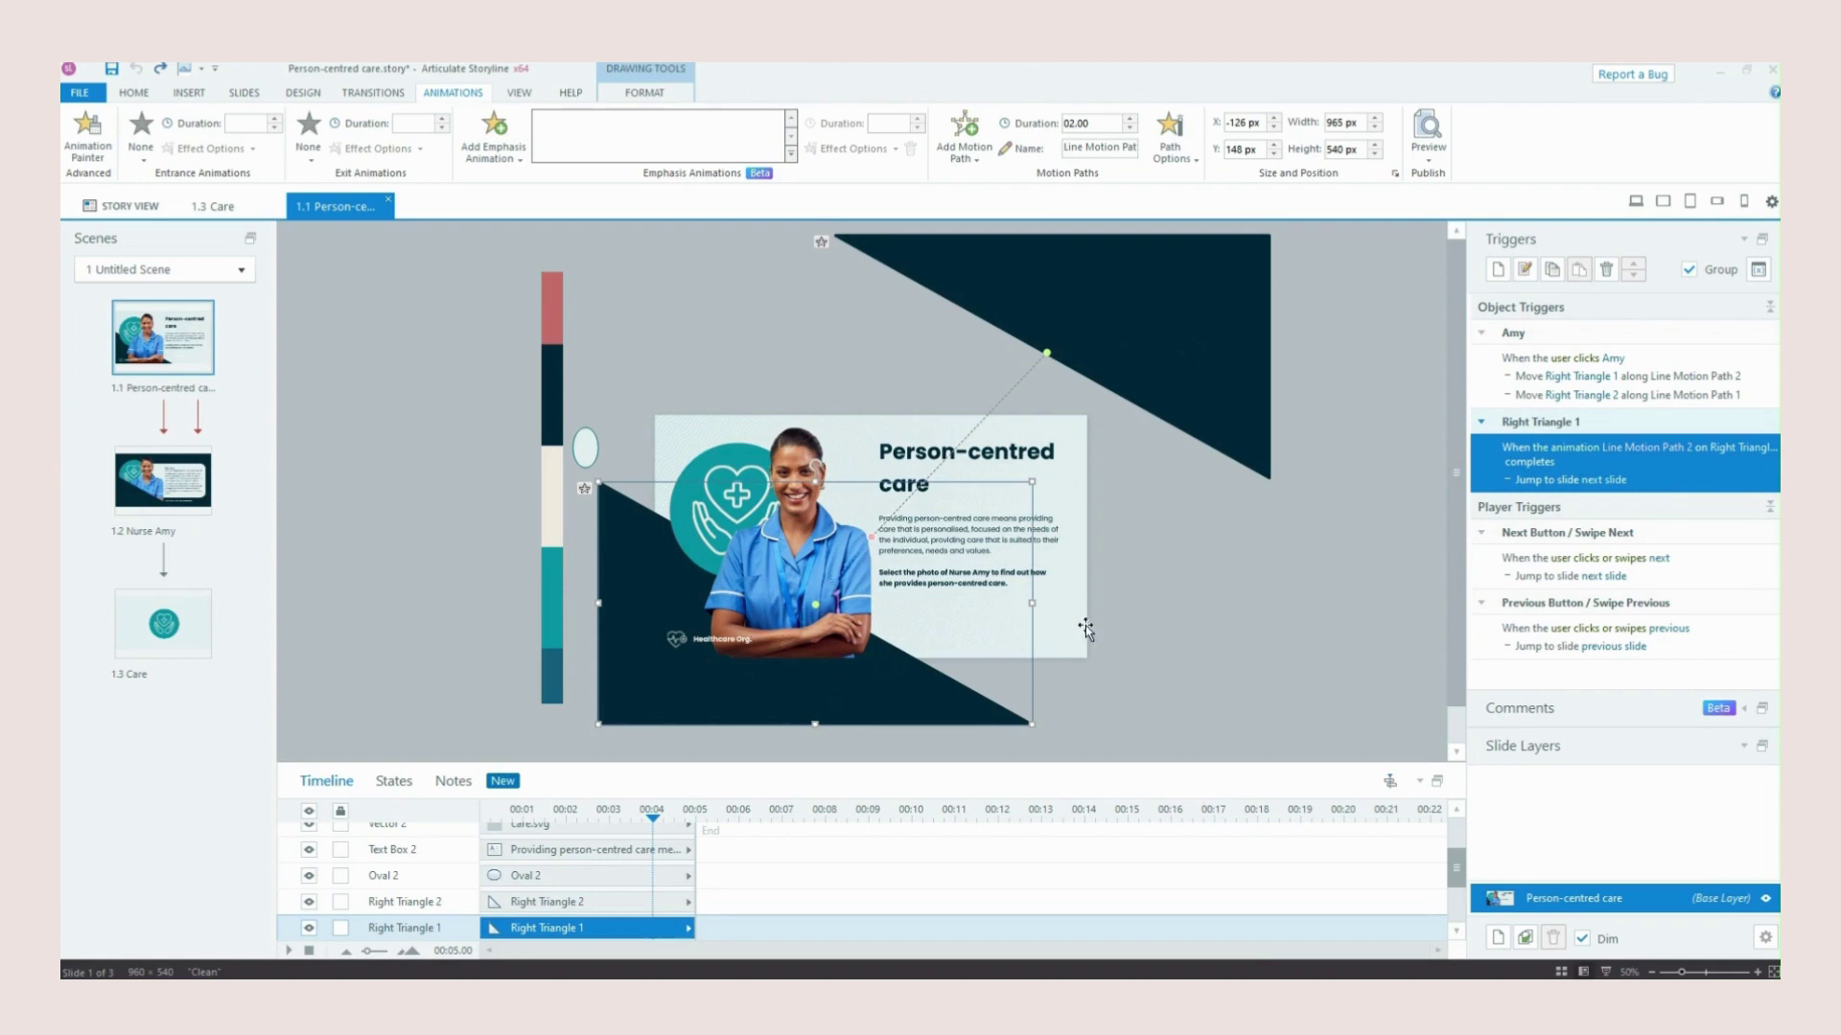
pyautogui.click(1139, 625)
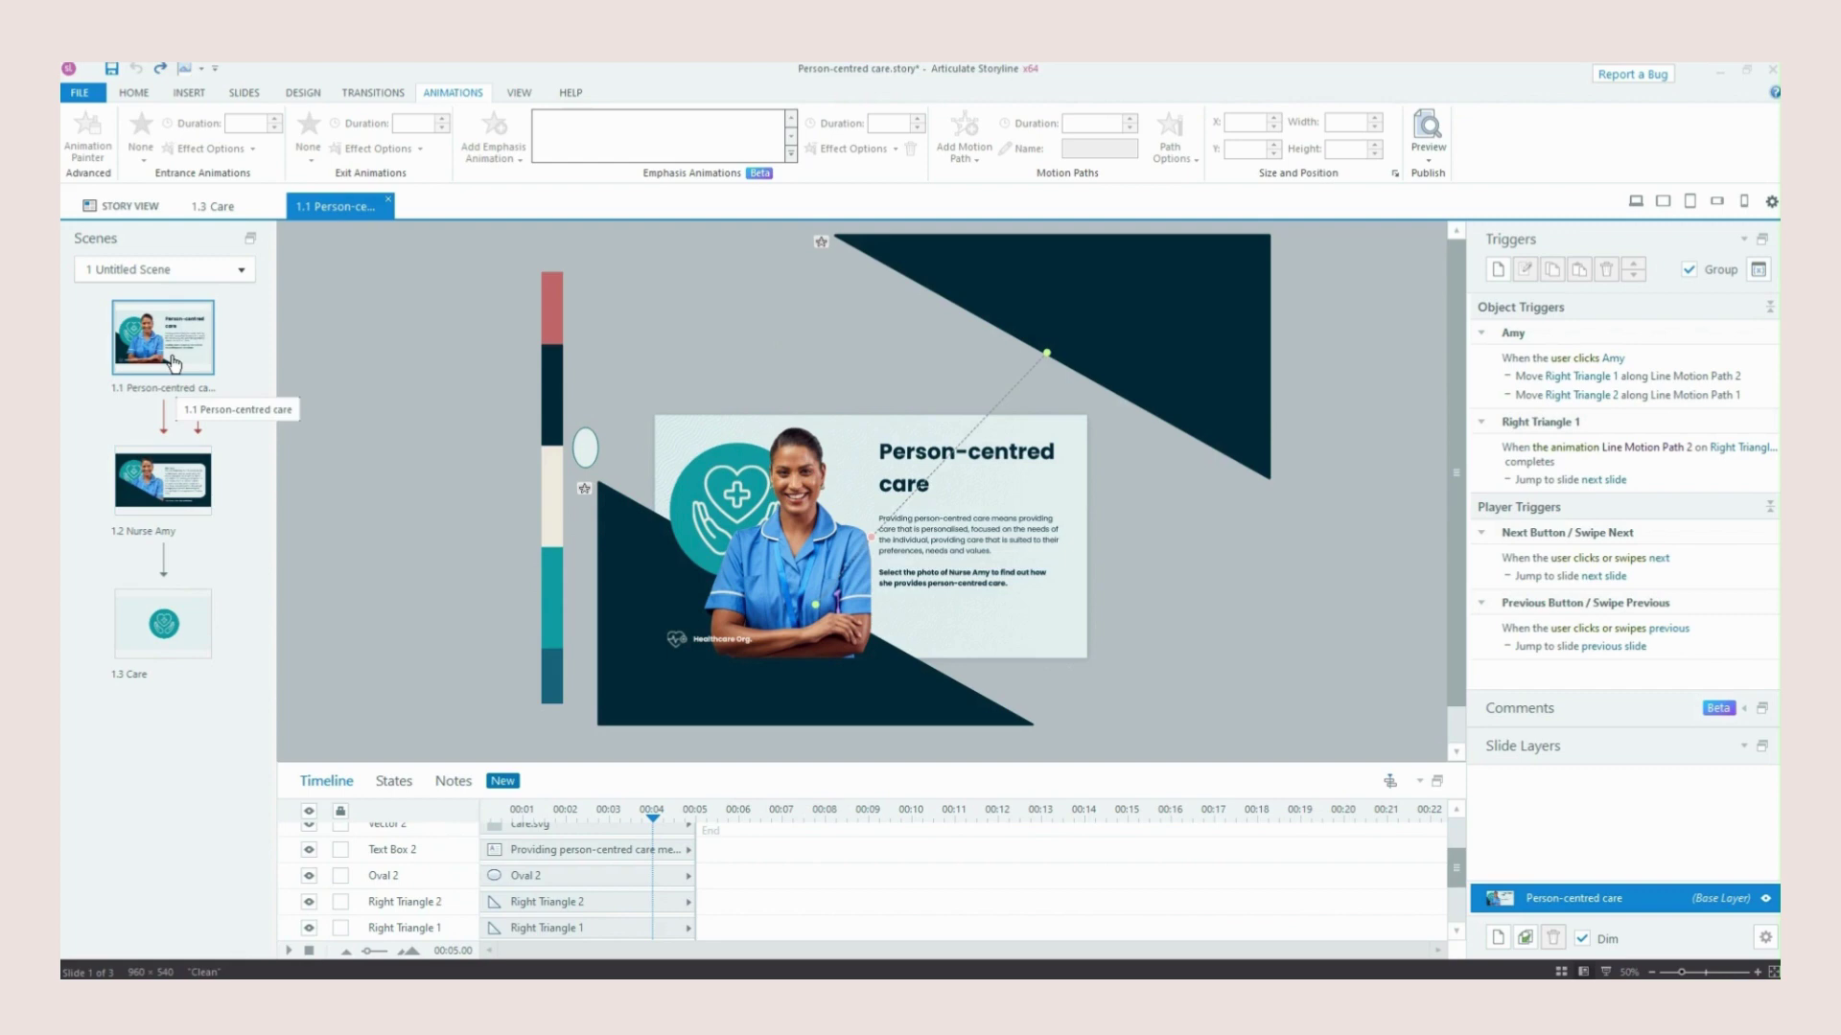
# Open the 1.2 Nurse Amy slide and inspect the Care group and Amy 1 picture
pyautogui.click(134, 479)
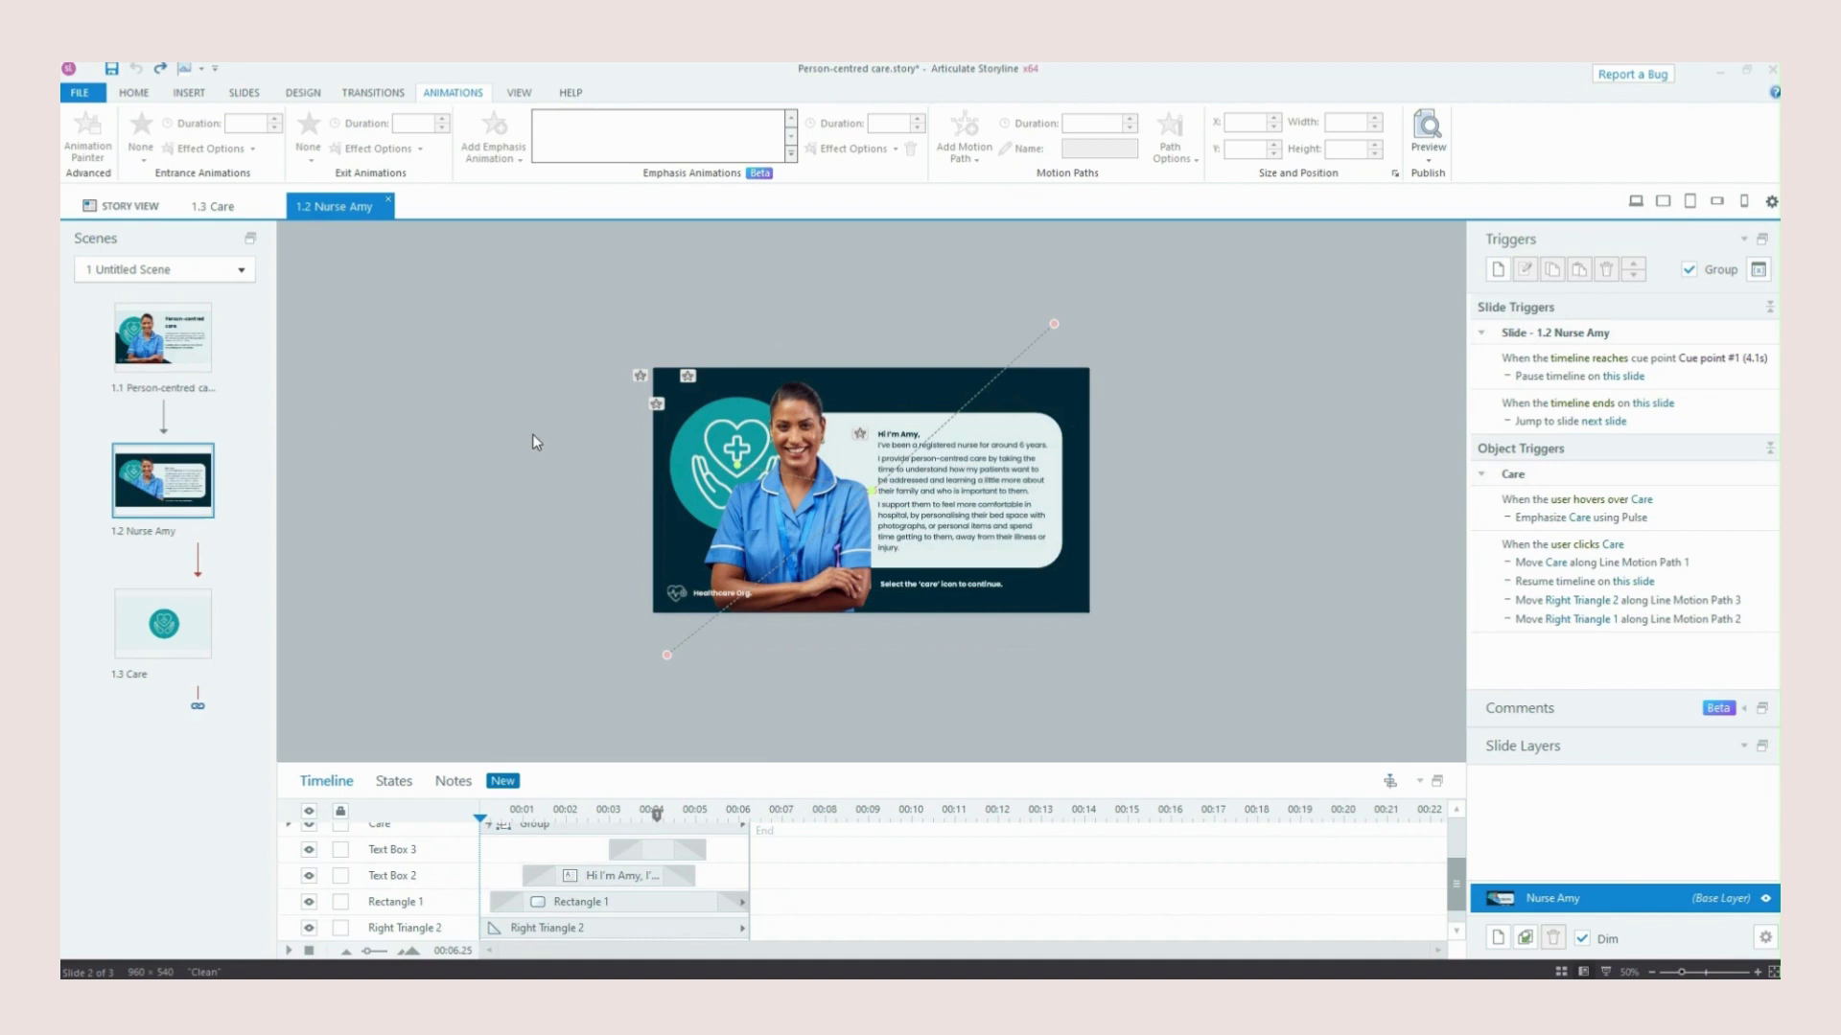
pyautogui.click(687, 489)
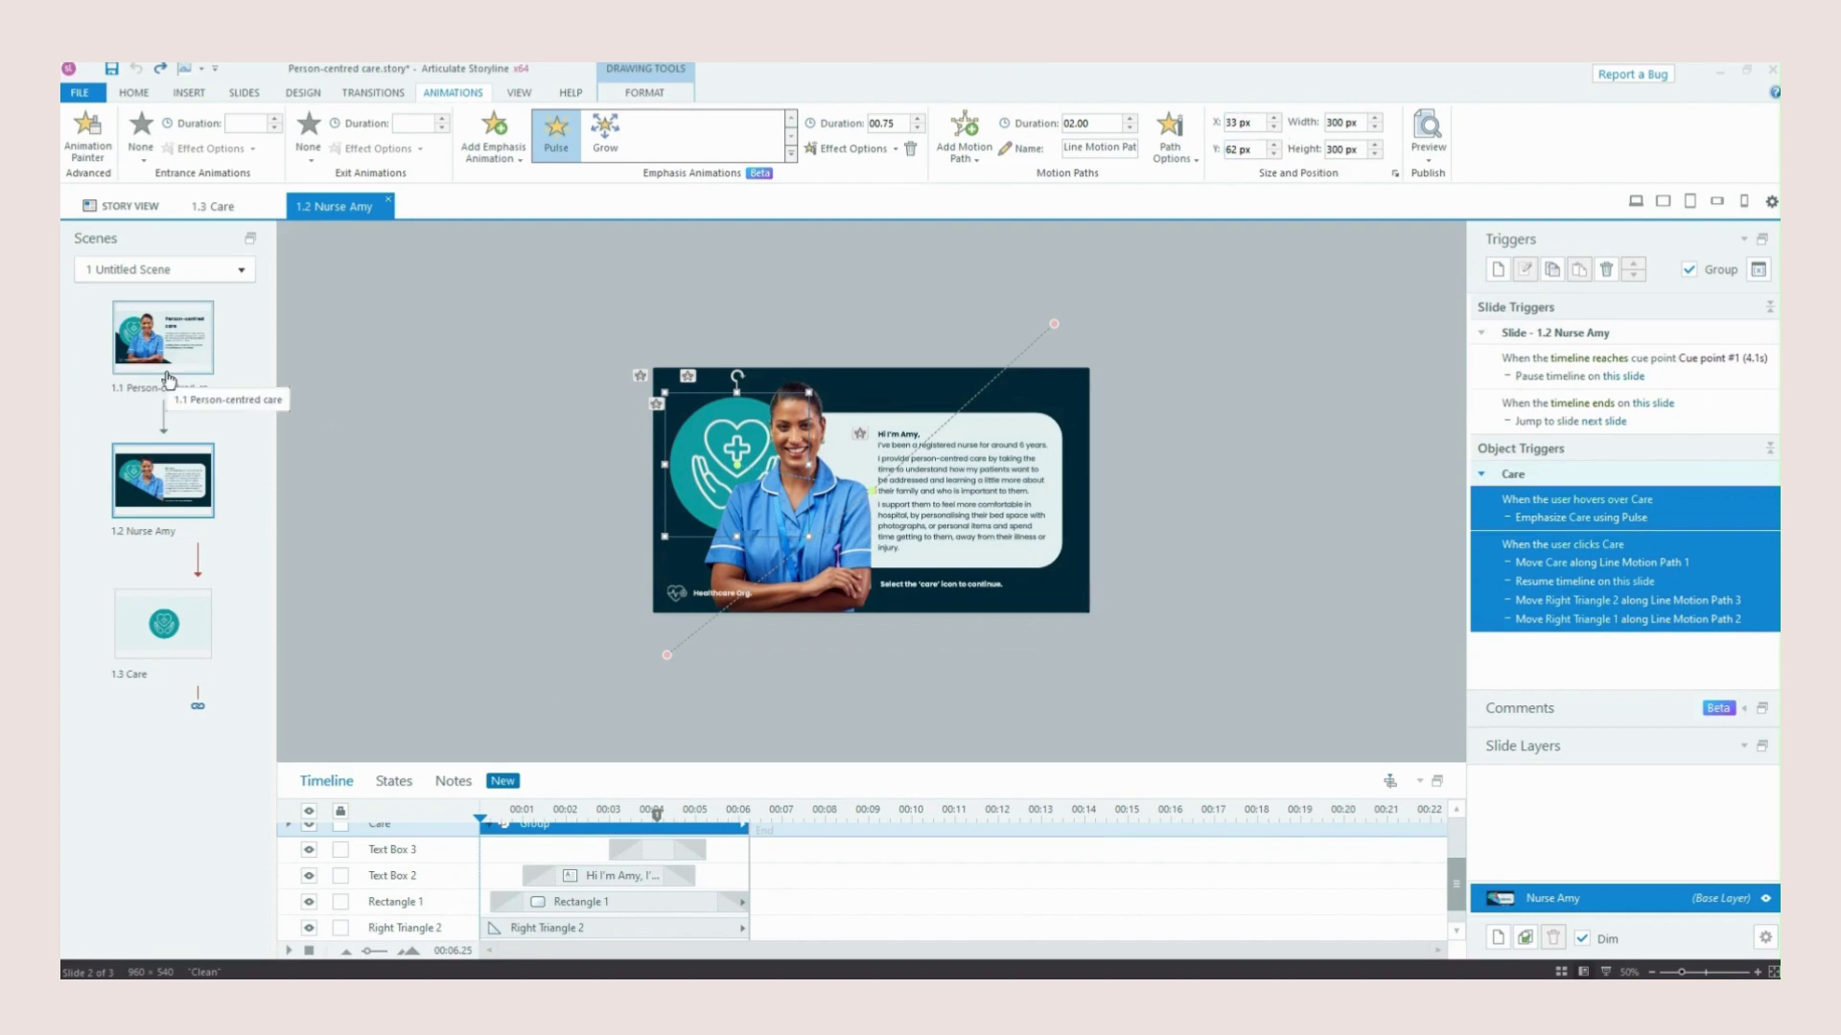
pyautogui.click(393, 481)
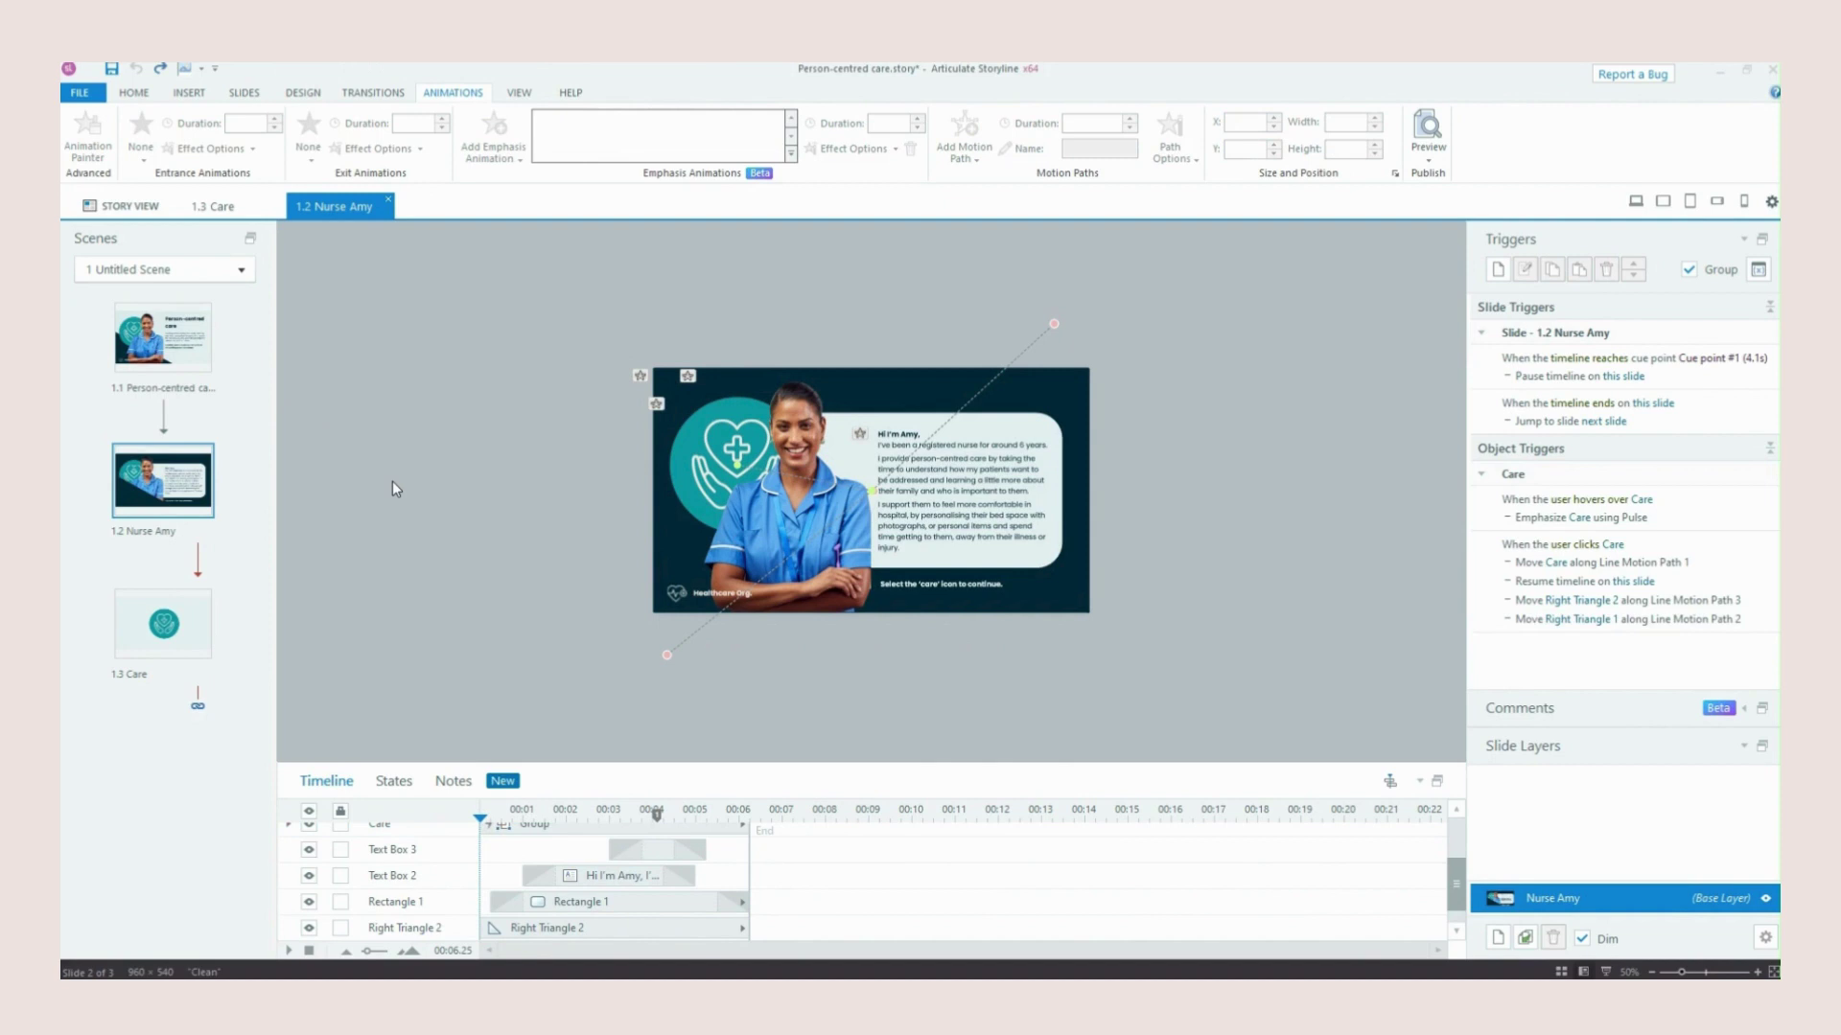
pyautogui.click(741, 533)
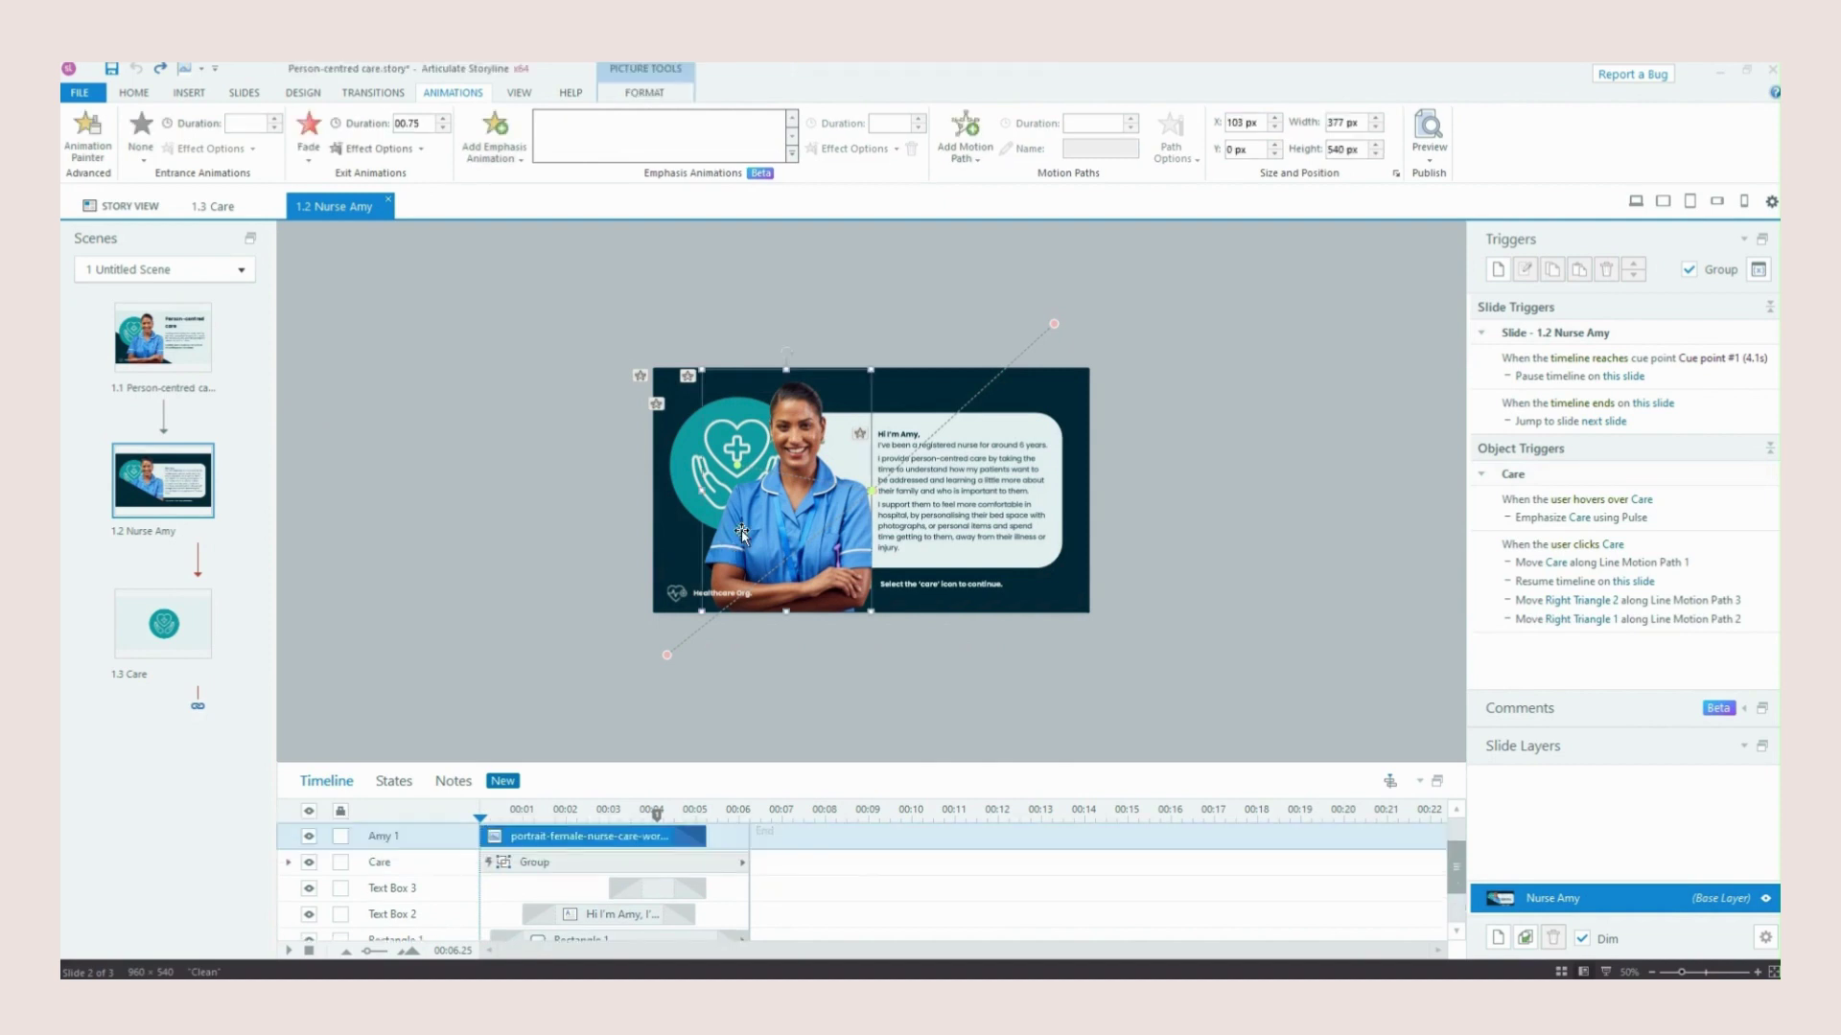
pyautogui.click(682, 477)
pyautogui.click(527, 503)
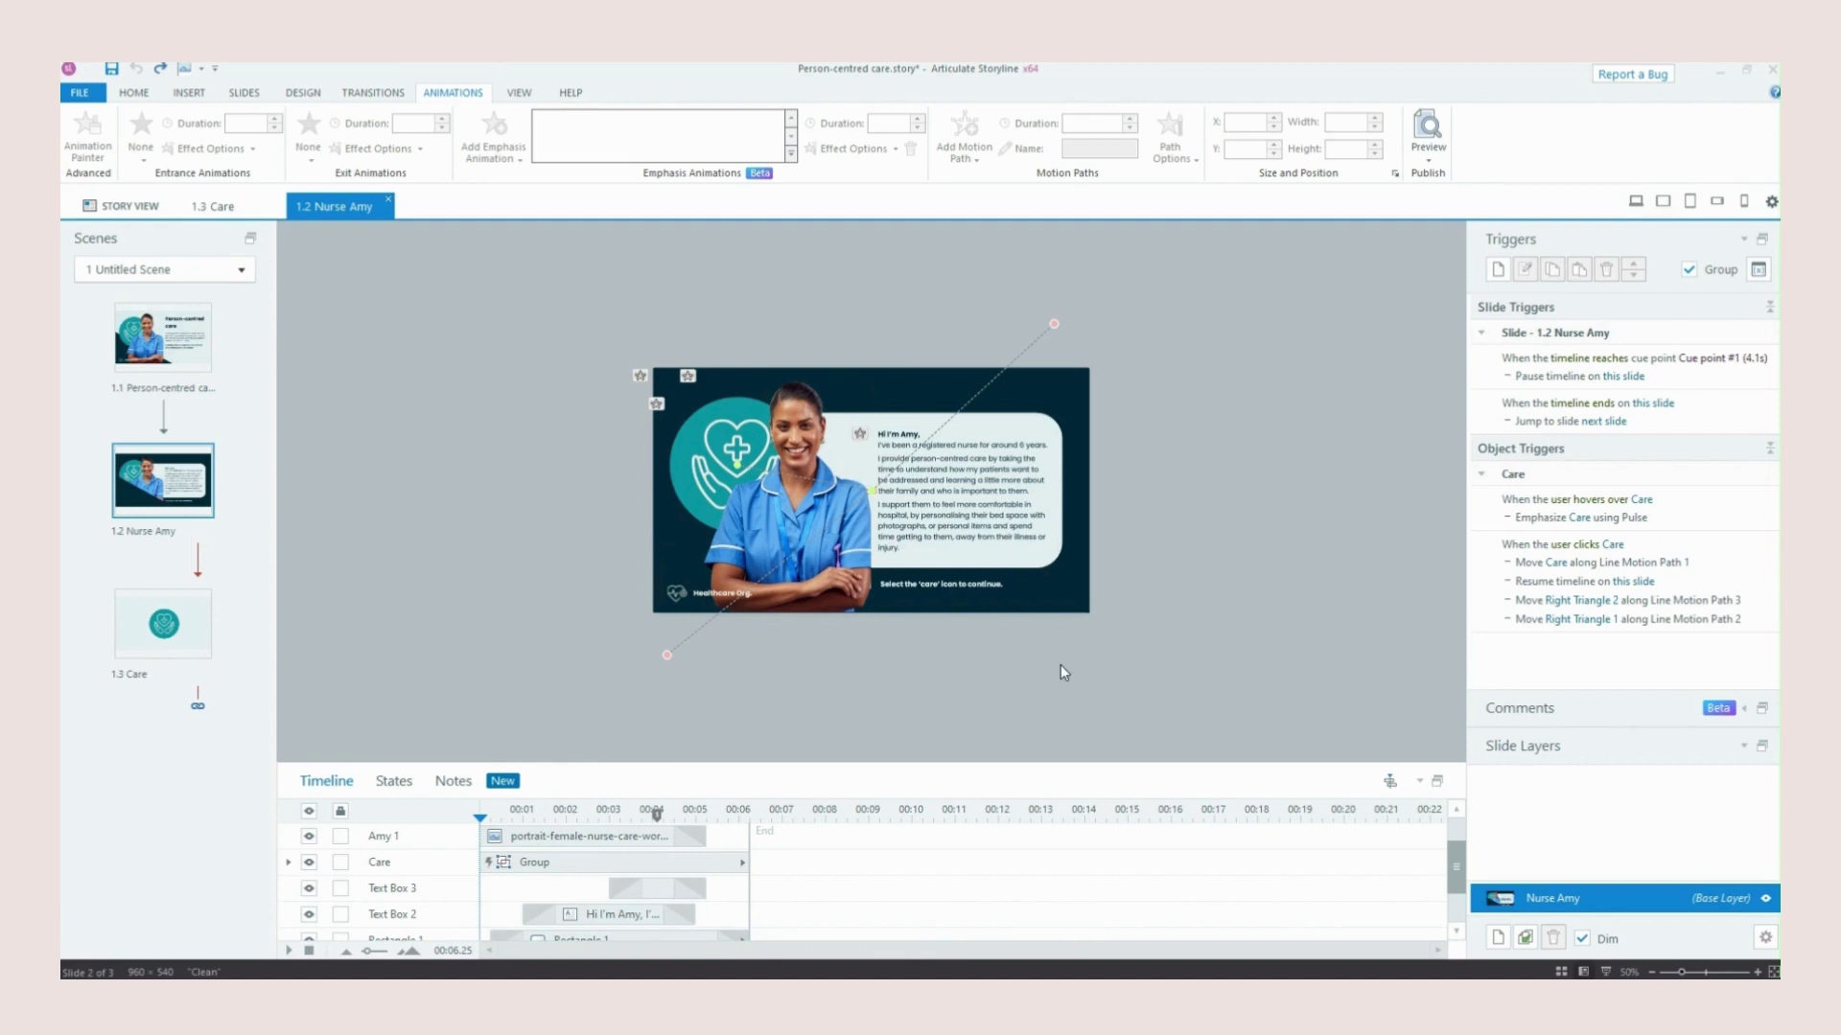
# Enlarge the timeline and inspect Text Box 2, Amy 1 and the cue-point pause trigger
pyautogui.moveTo(632, 766); pyautogui.dragTo(634, 645)
pyautogui.click(969, 479)
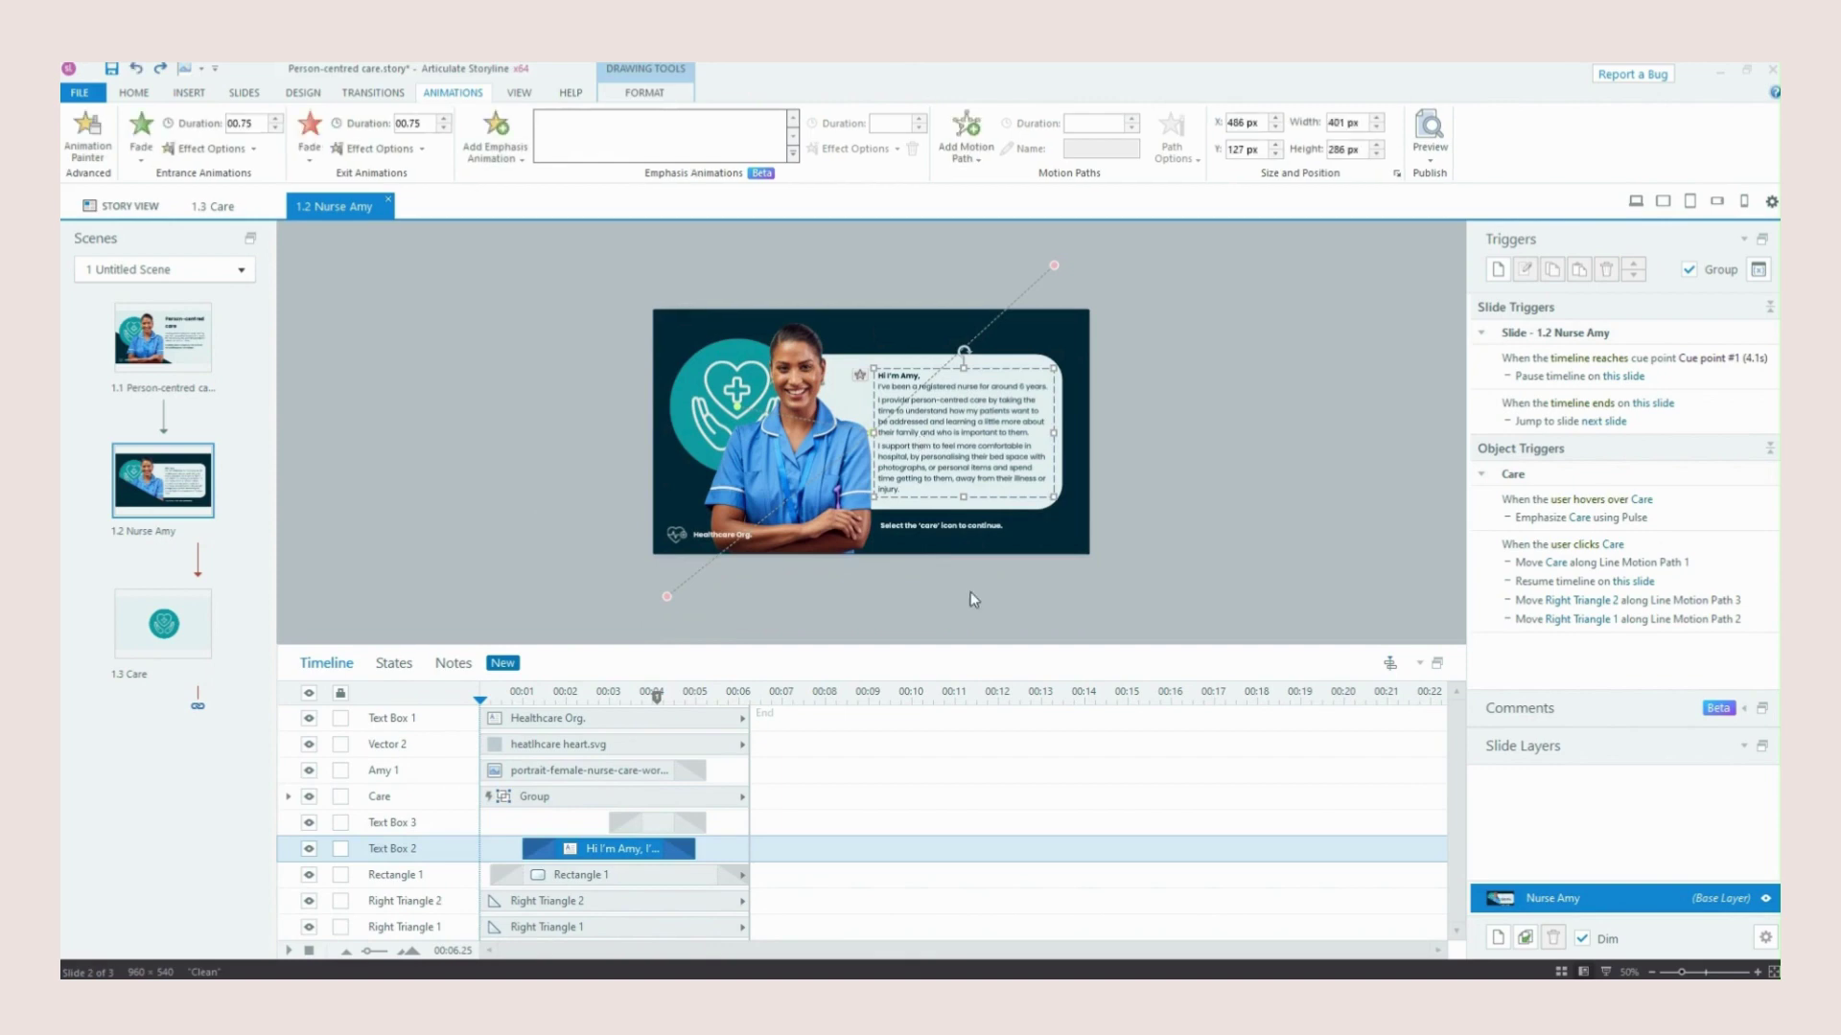
pyautogui.click(841, 359)
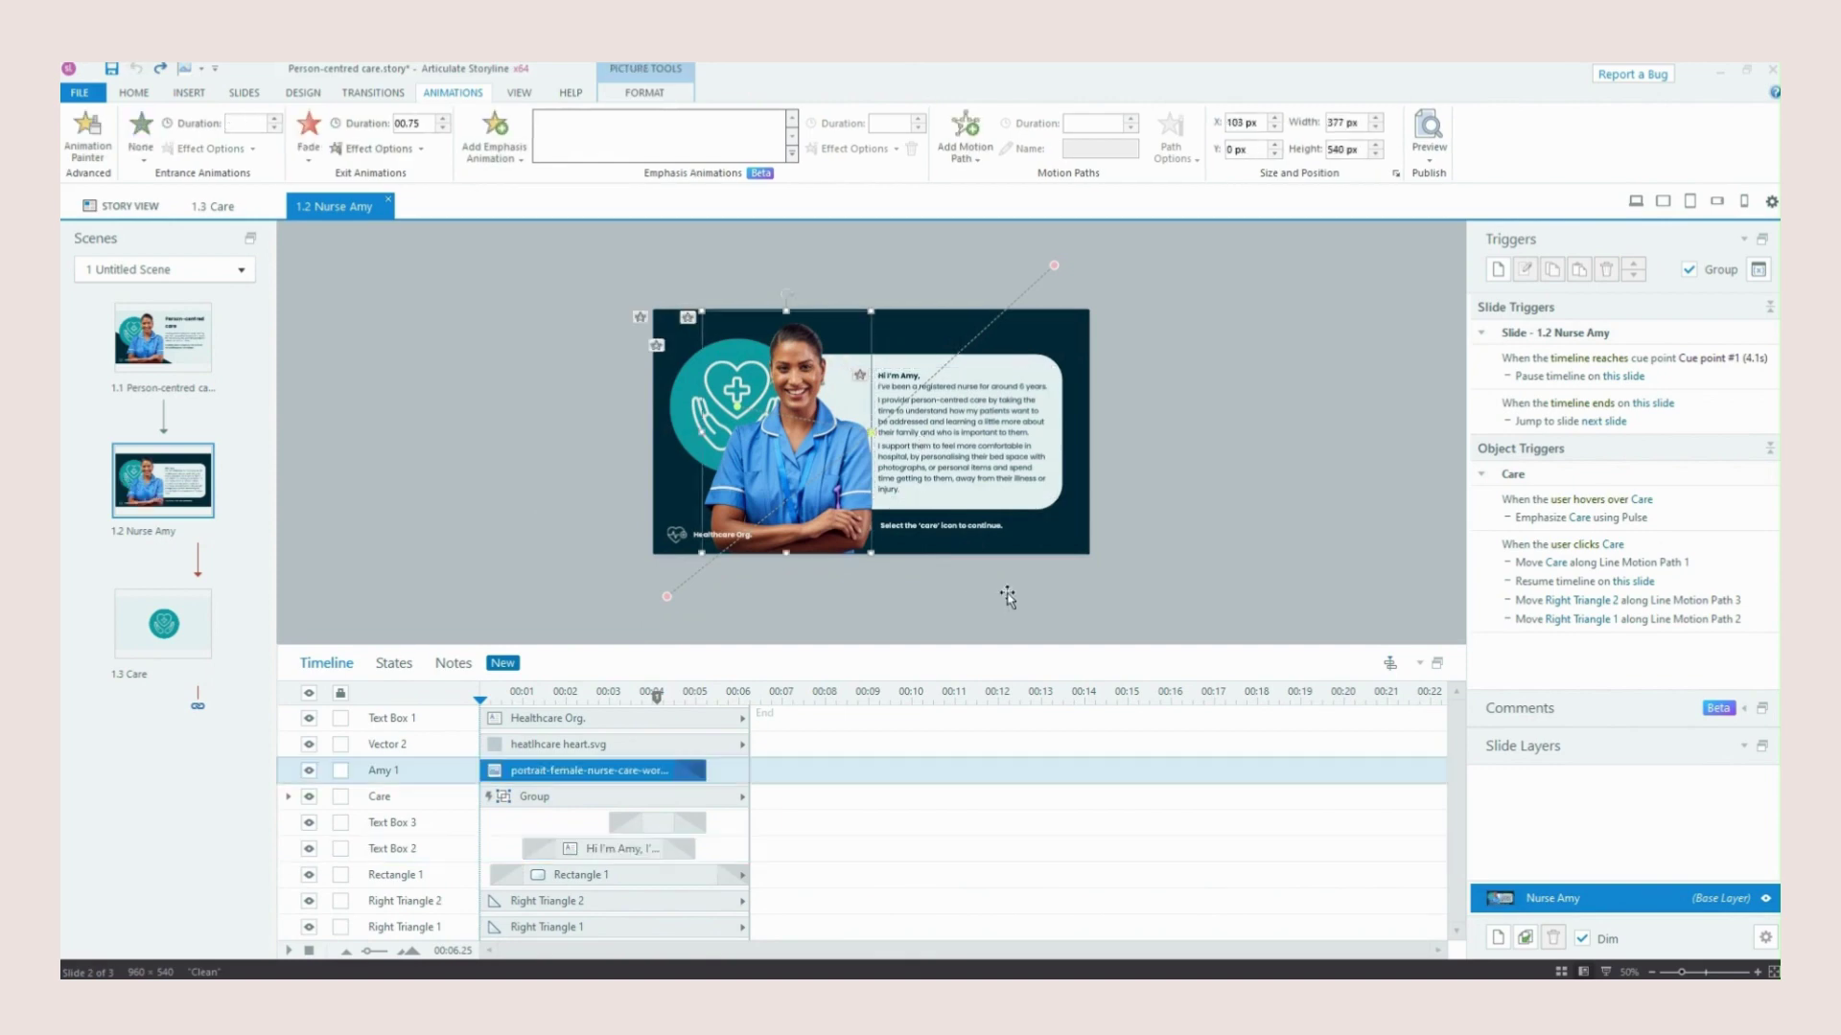
pyautogui.click(950, 400)
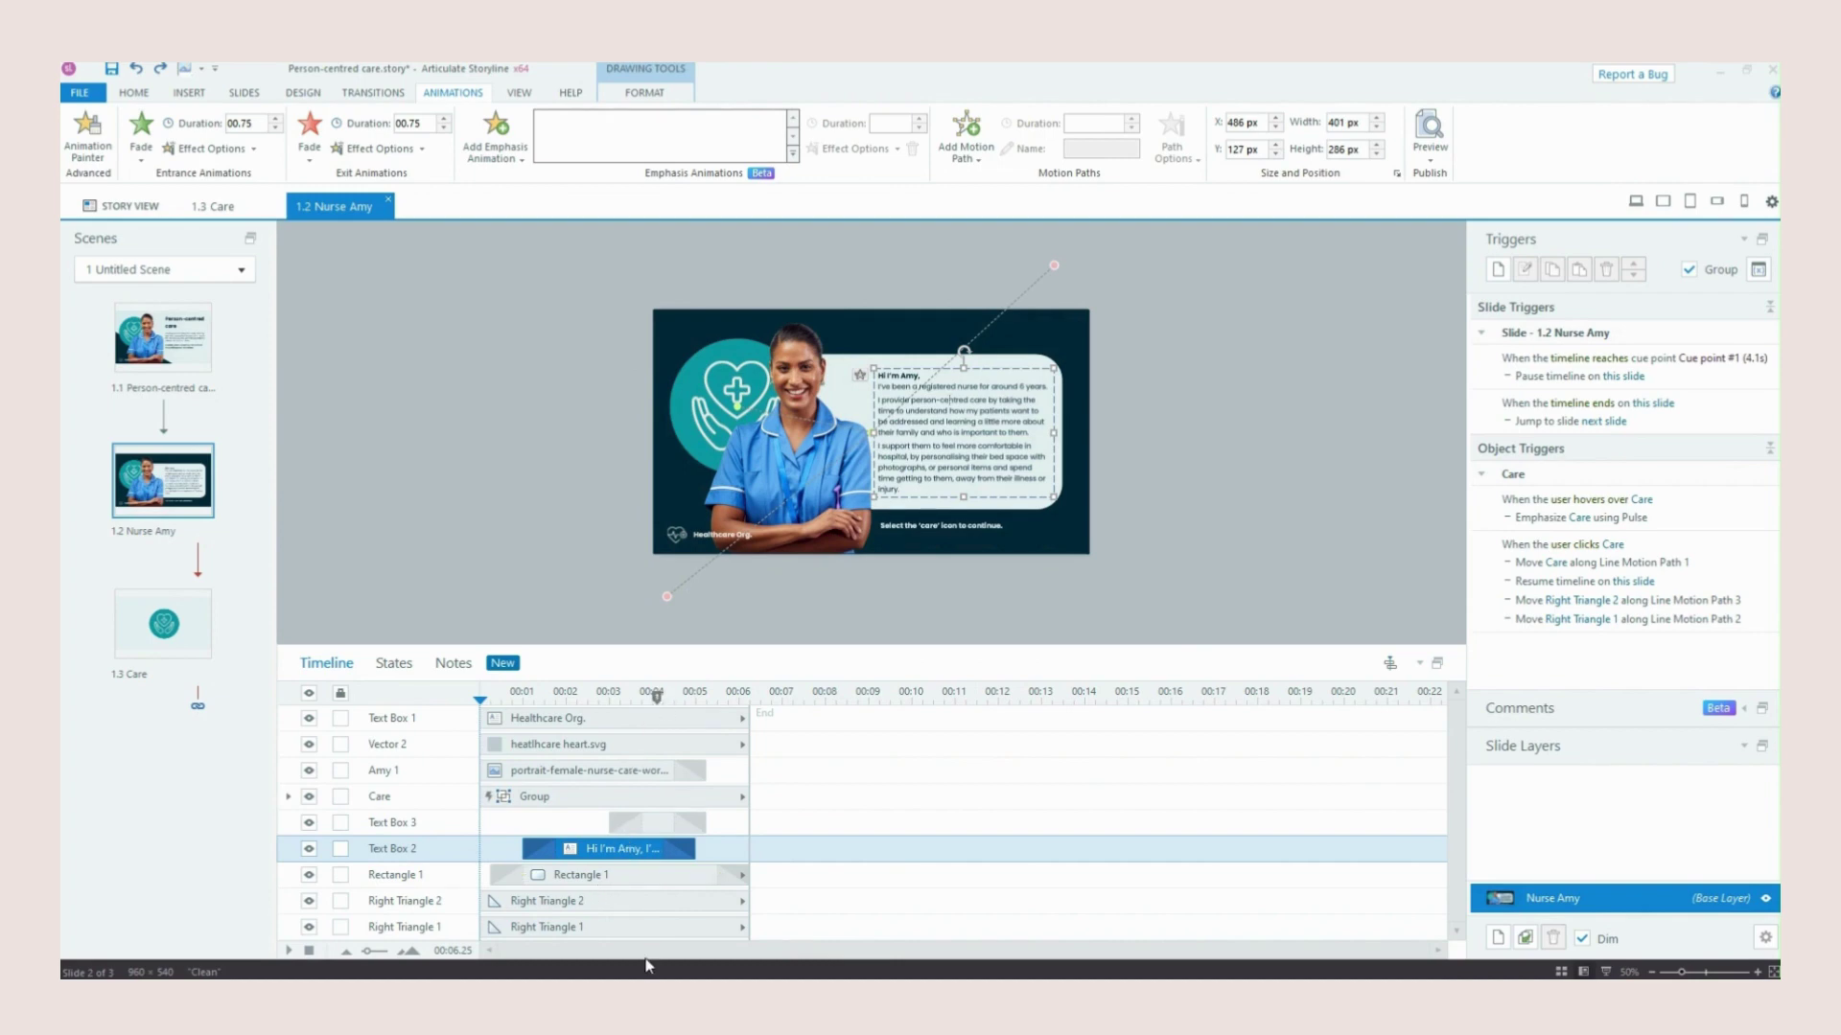
pyautogui.click(1703, 387)
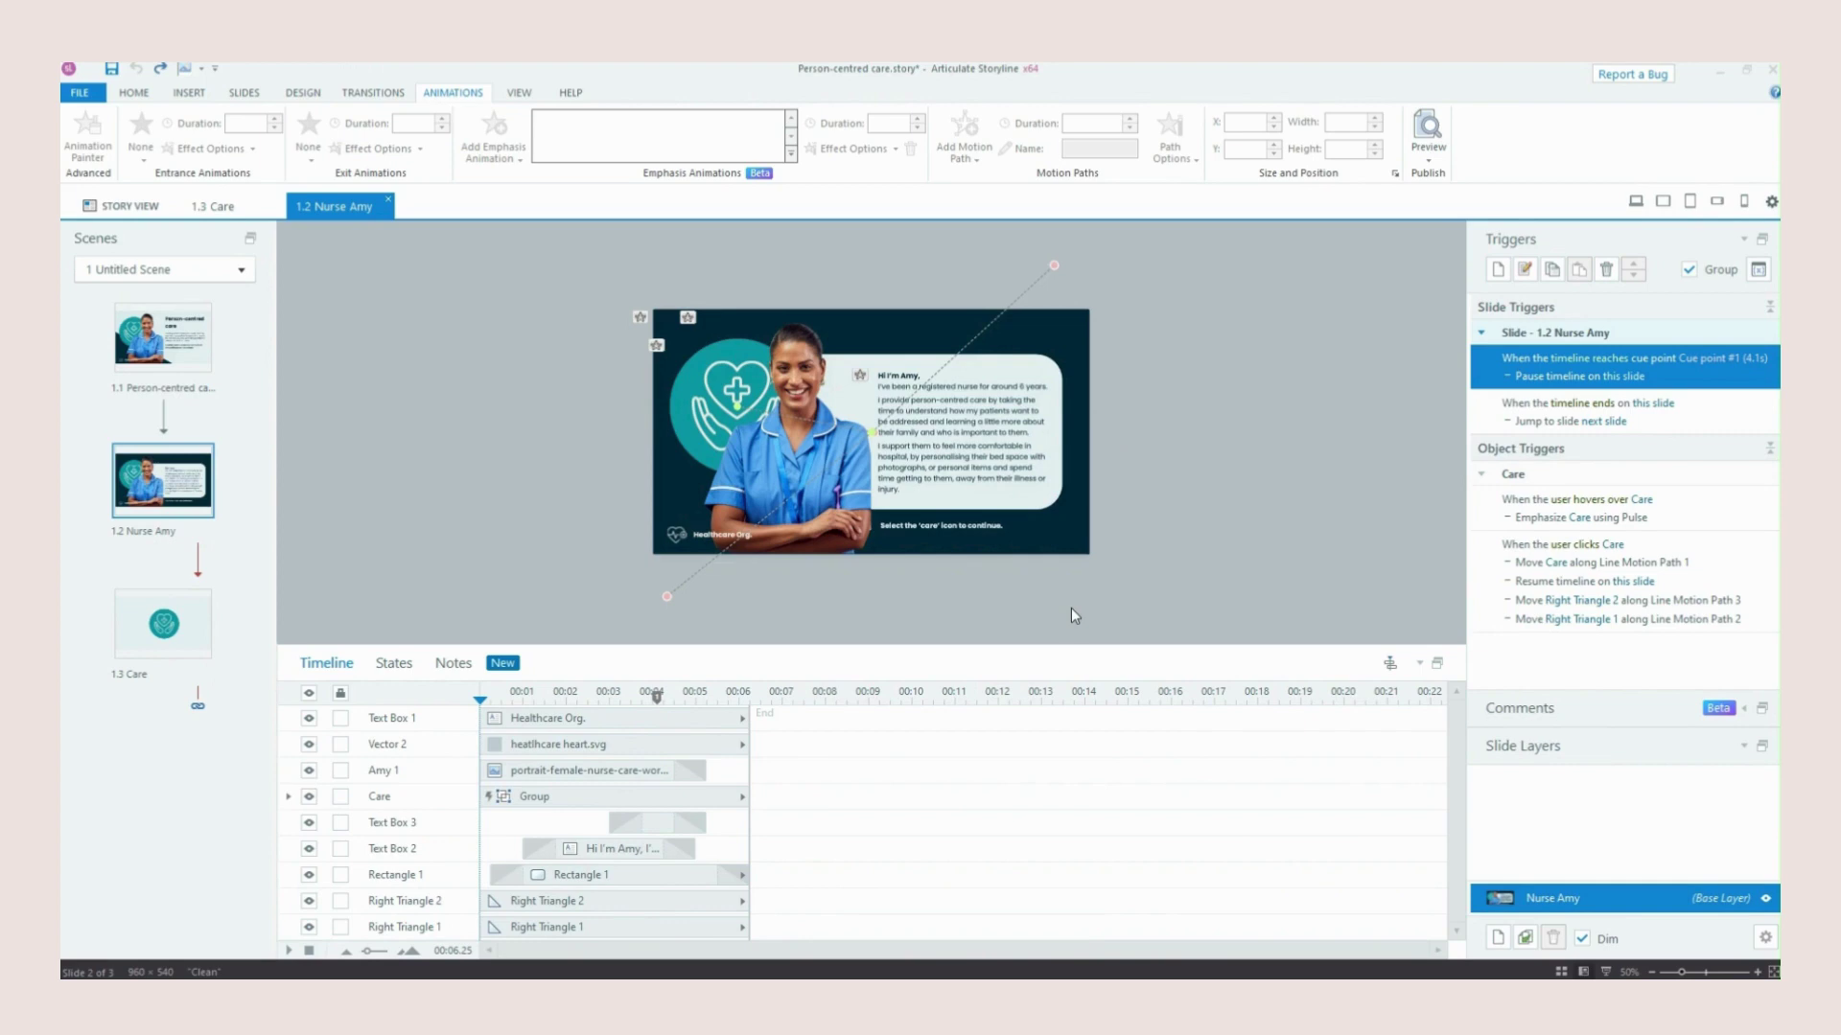
# Recheck Amy 1 and the Care group, then open the 1.3 Care slide
pyautogui.click(717, 407)
pyautogui.click(673, 421)
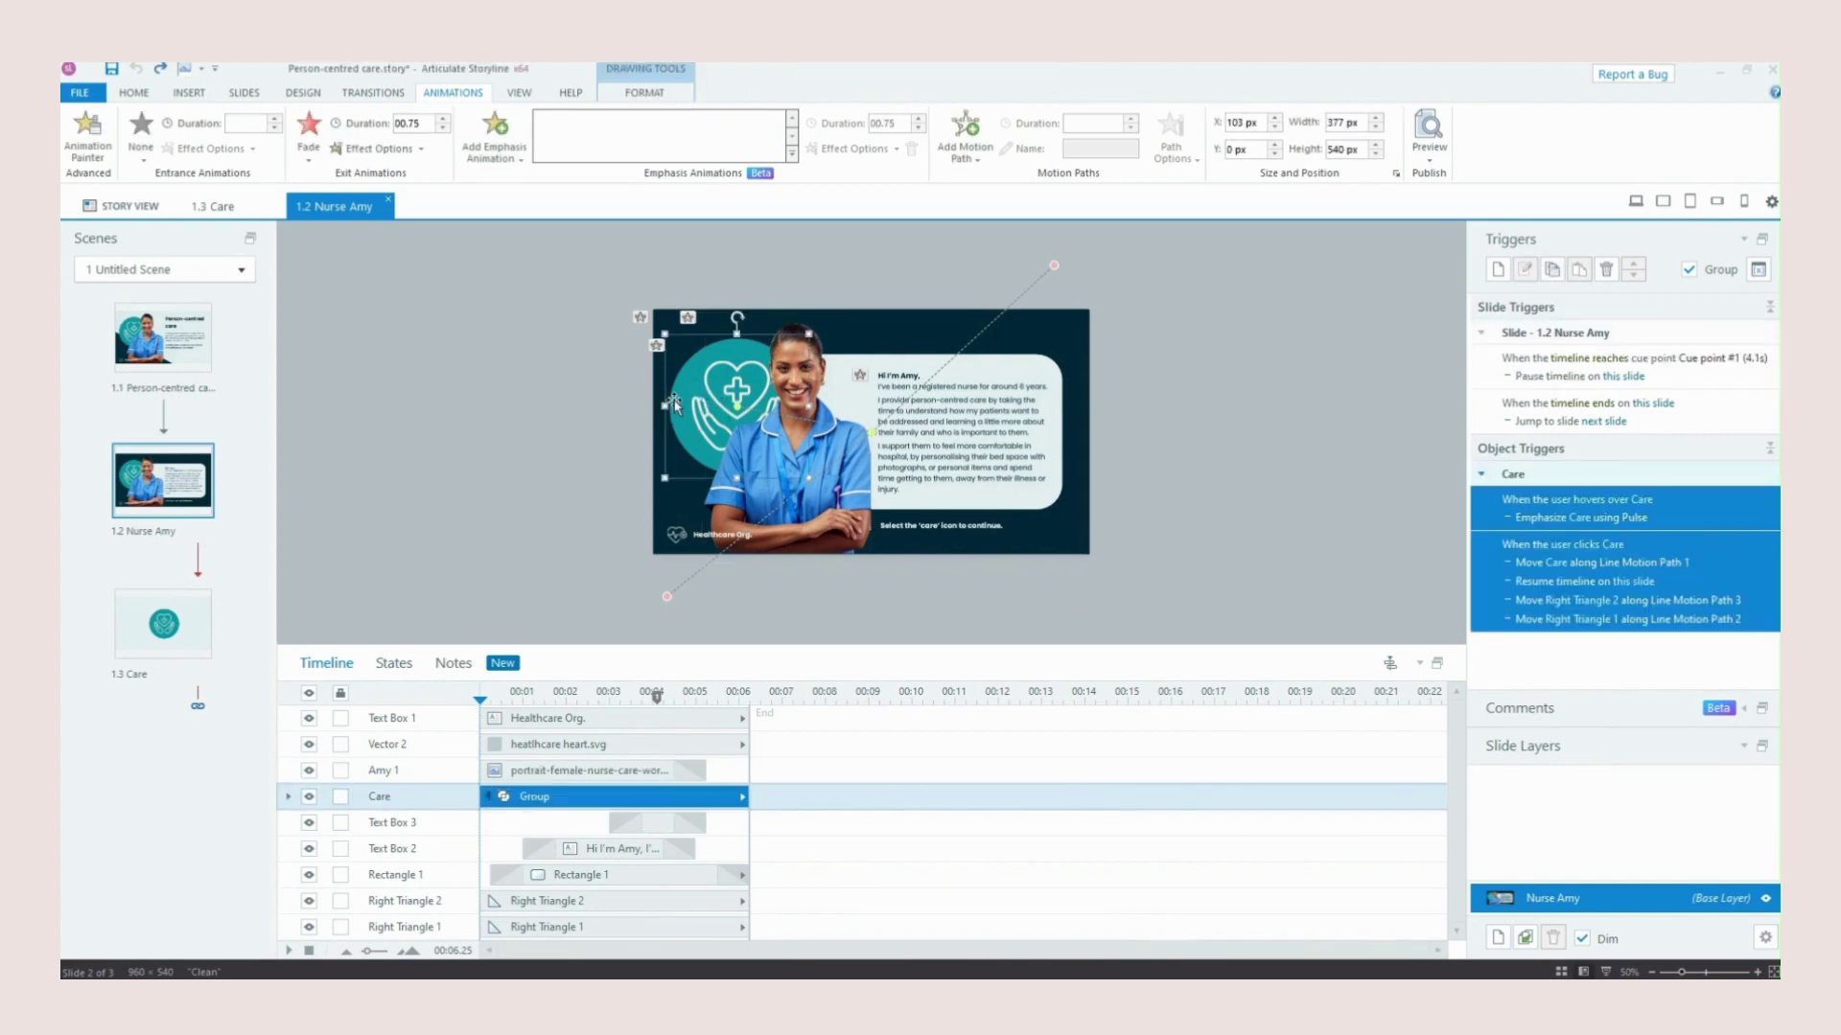
pyautogui.click(132, 627)
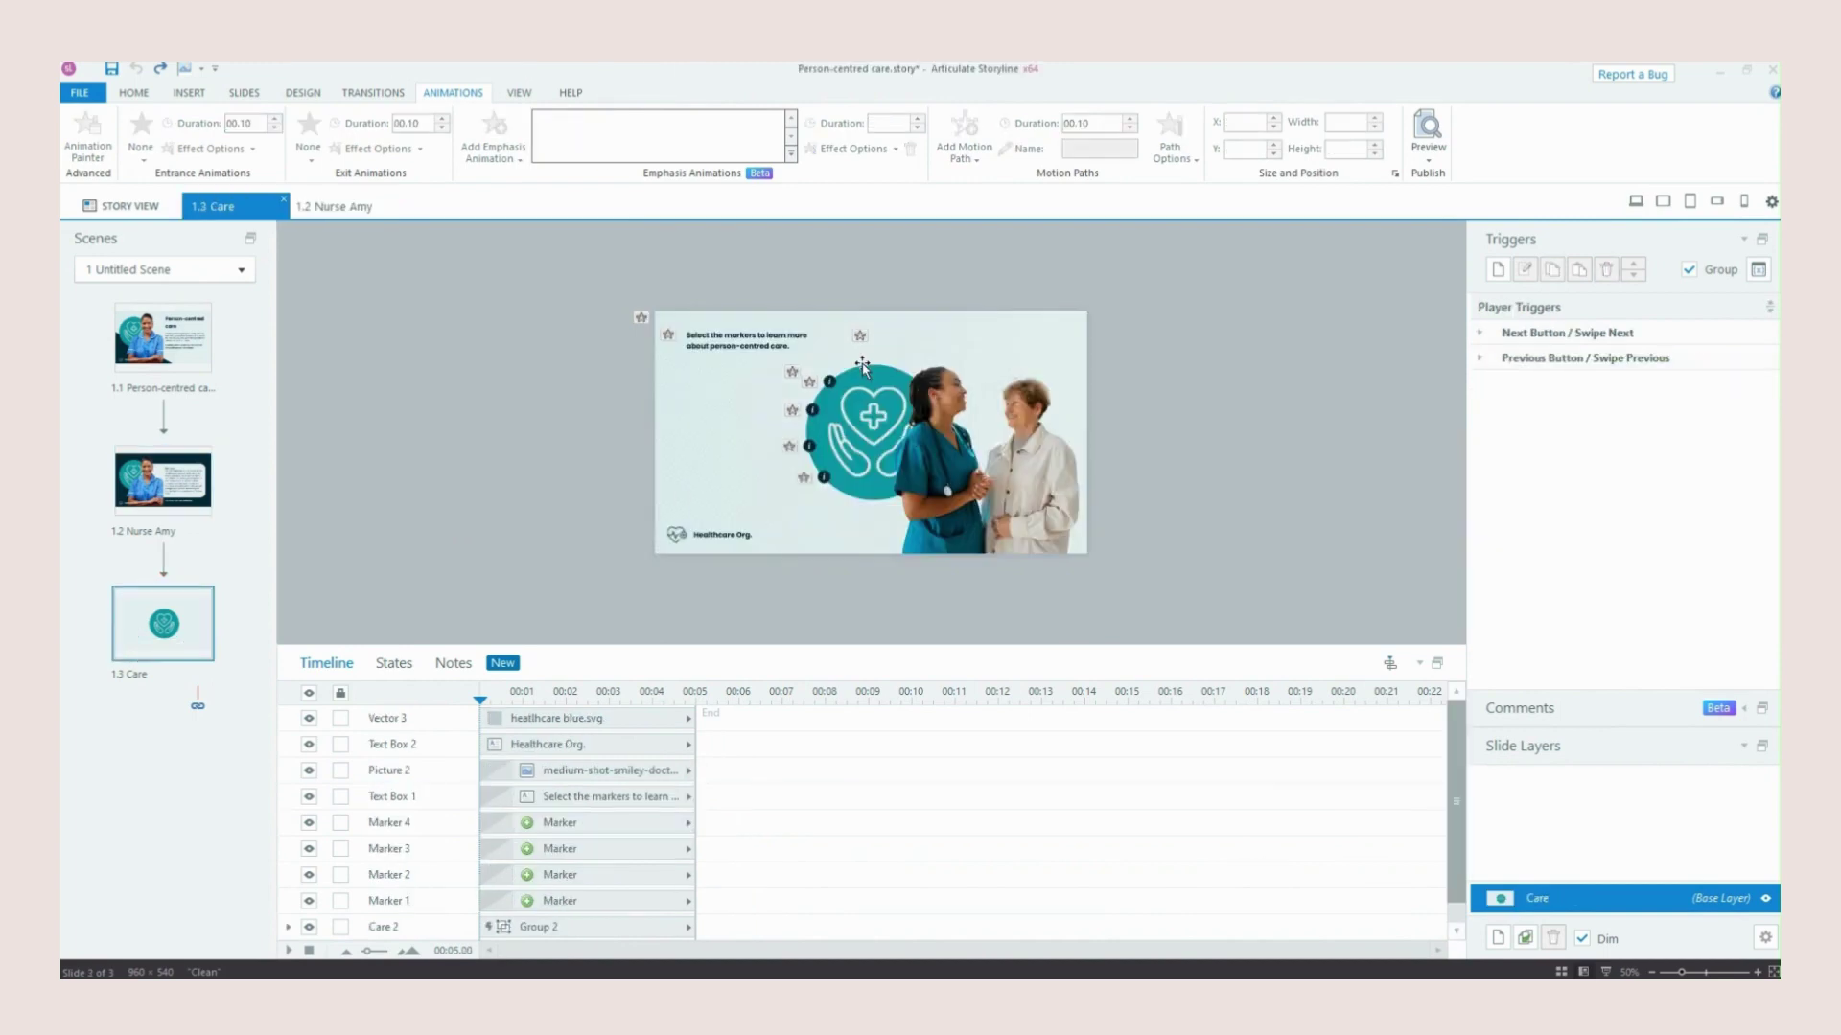
# Return to the 1.2 Nurse Amy slide, select Right Triangle 1 and enlarge the timeline
pyautogui.click(191, 502)
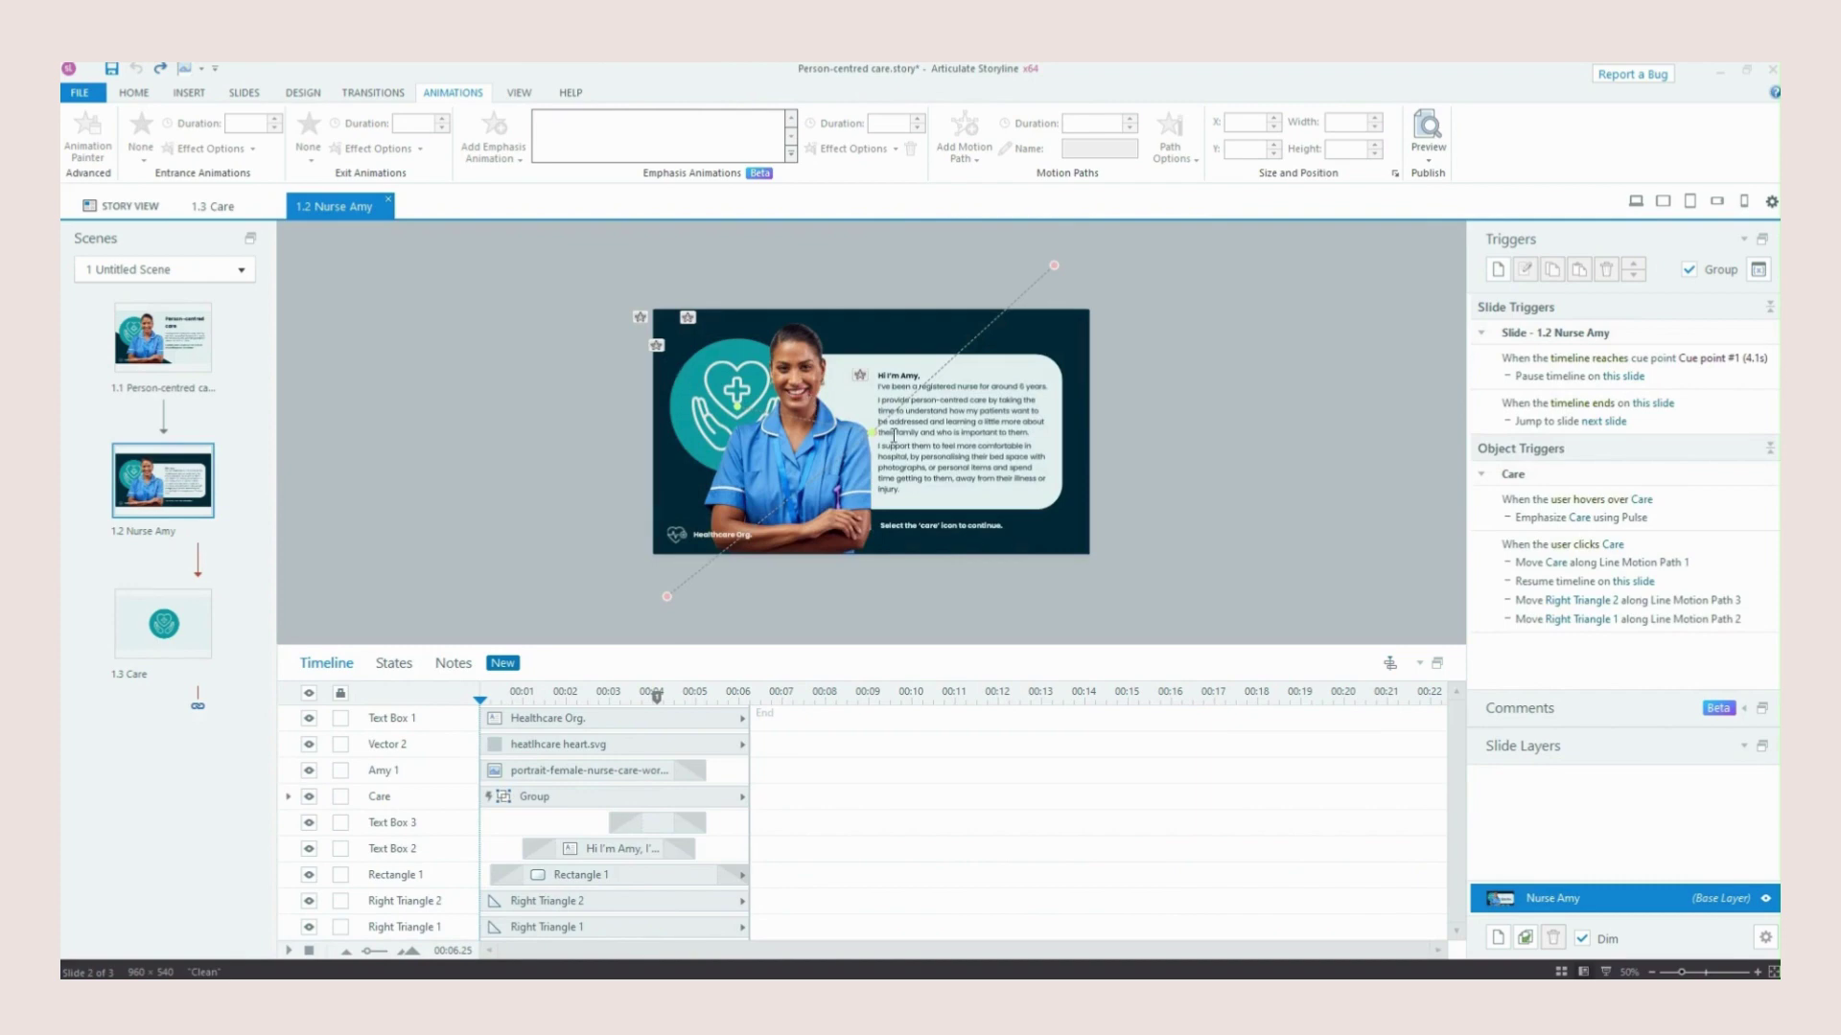
pyautogui.click(663, 503)
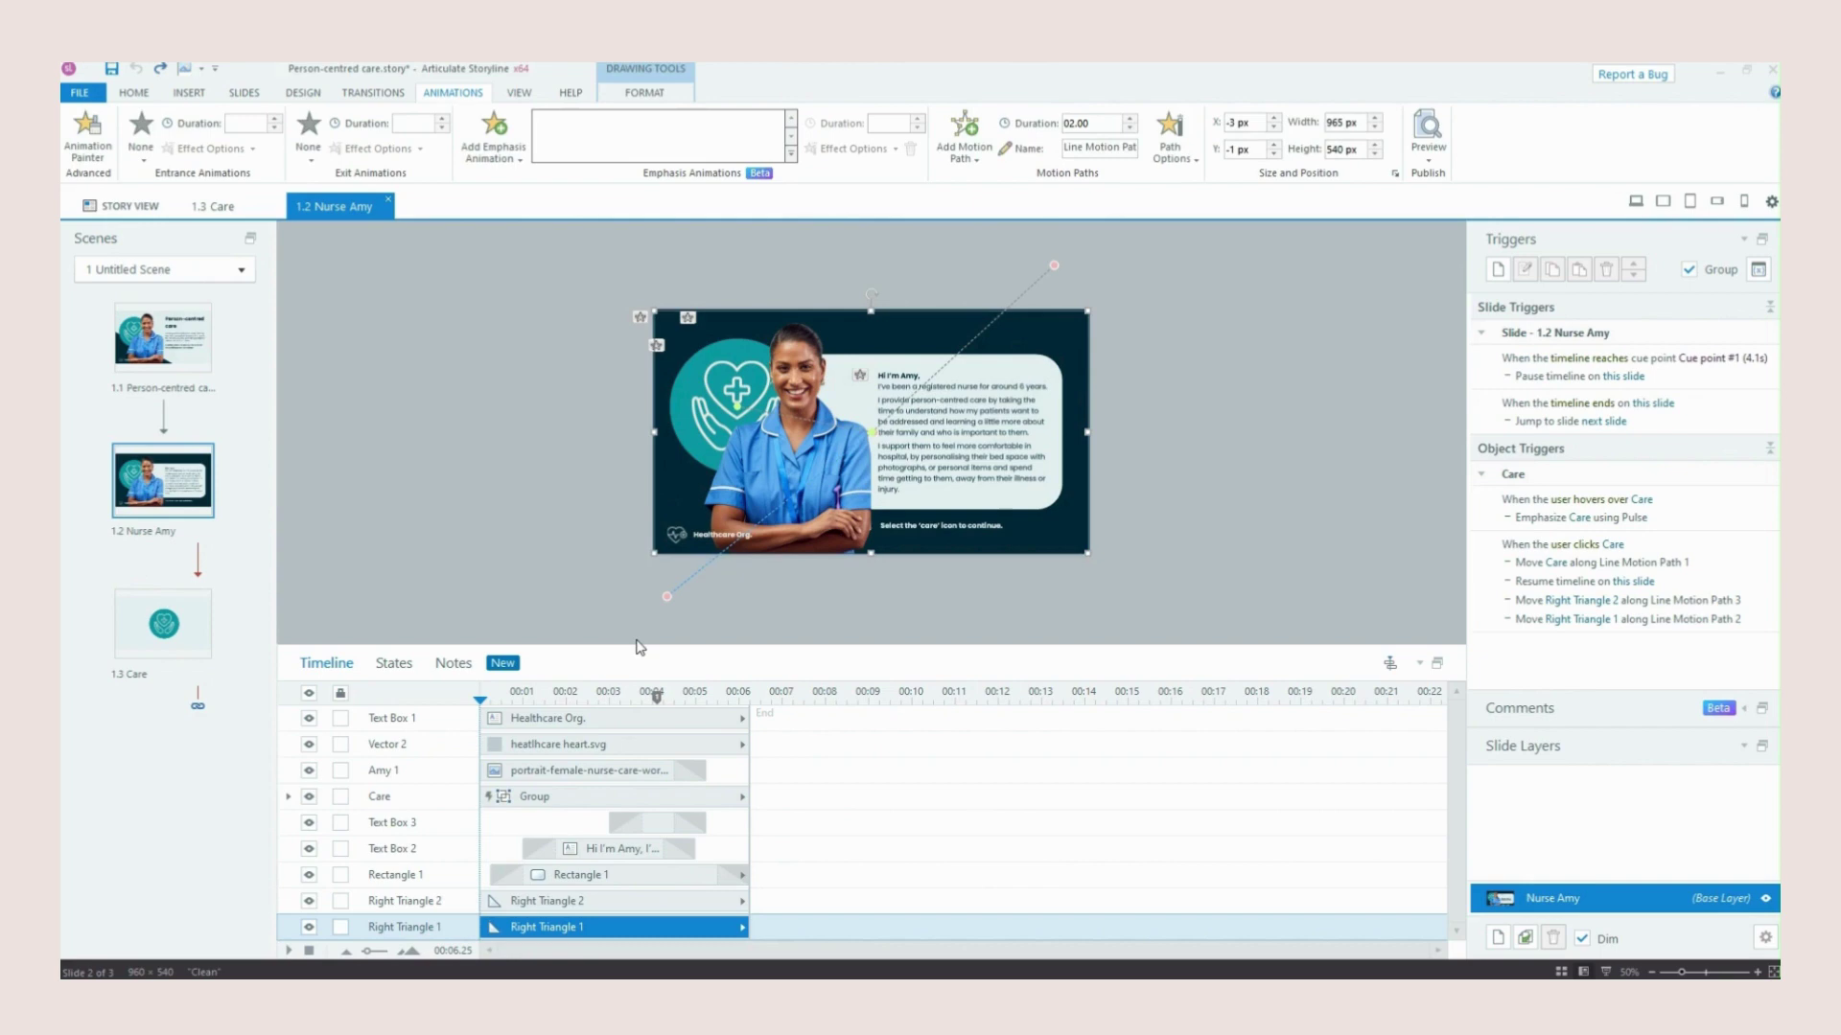
pyautogui.moveTo(613, 646); pyautogui.dragTo(613, 602)
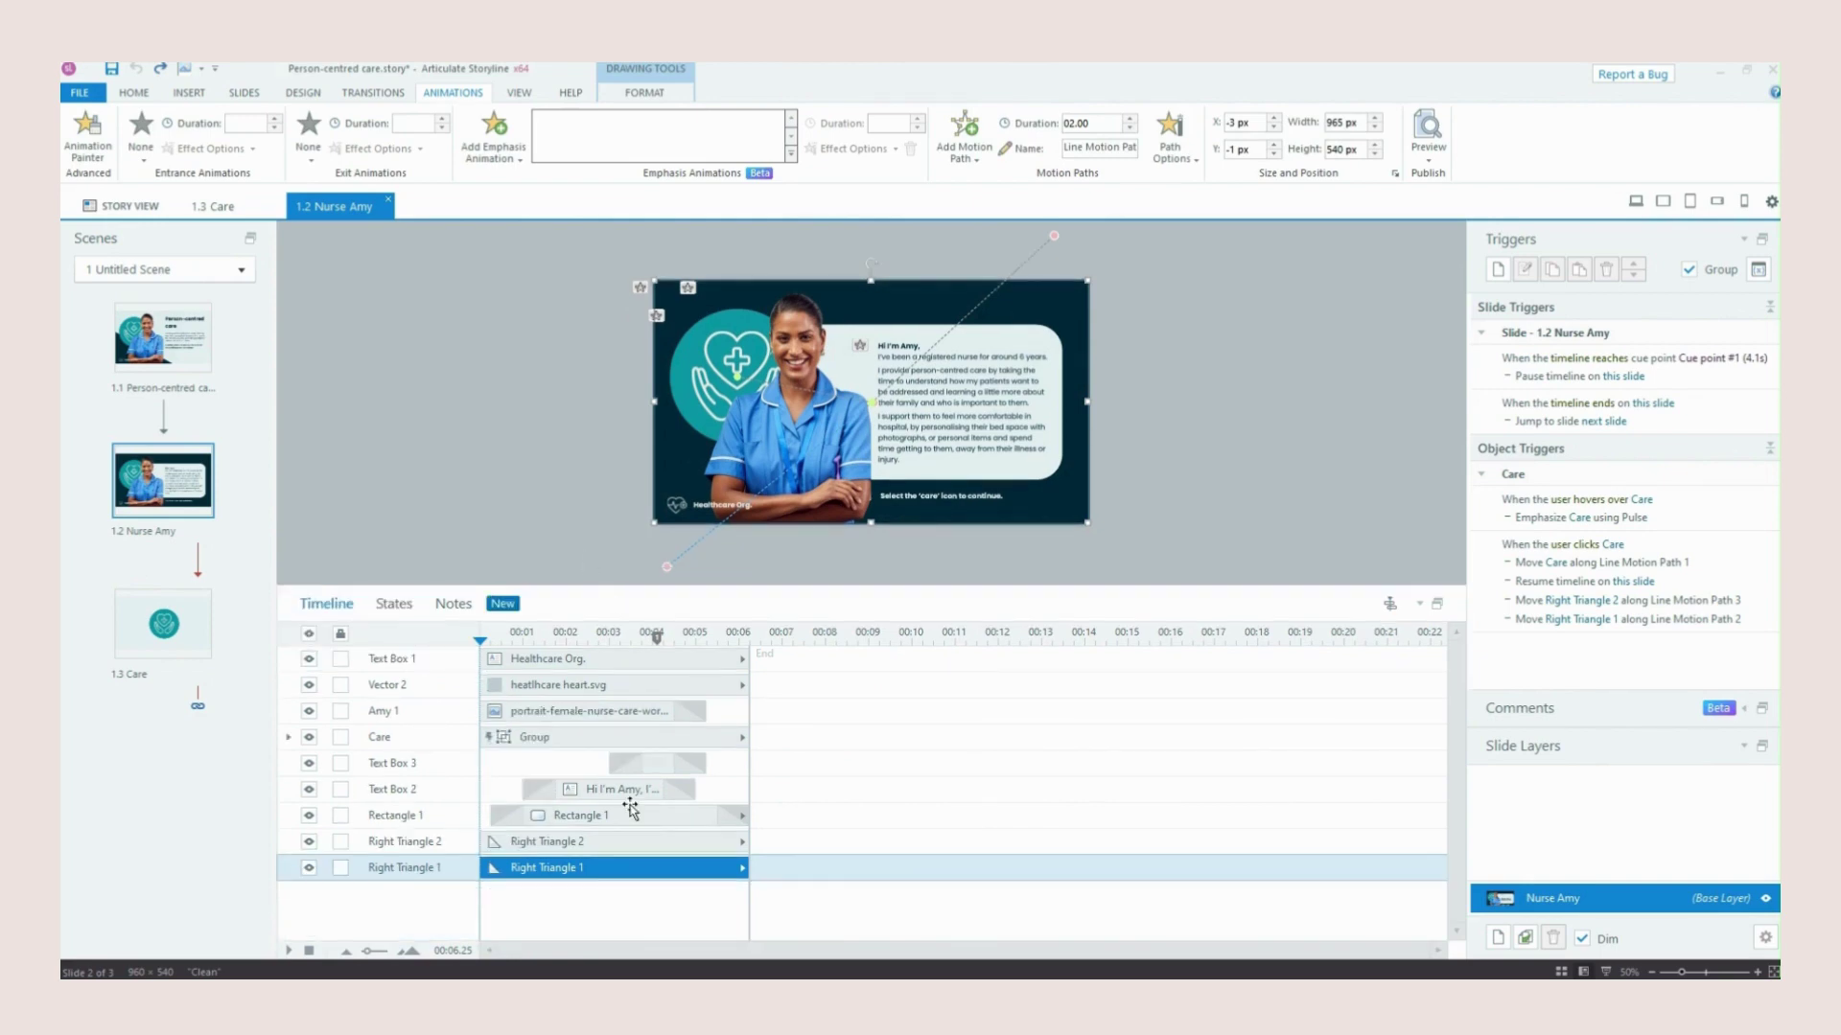
# Drag Right Triangle 2 aside to reveal it, then undo the move and deselect
pyautogui.click(614, 841)
pyautogui.moveTo(1068, 553); pyautogui.dragTo(1334, 575)
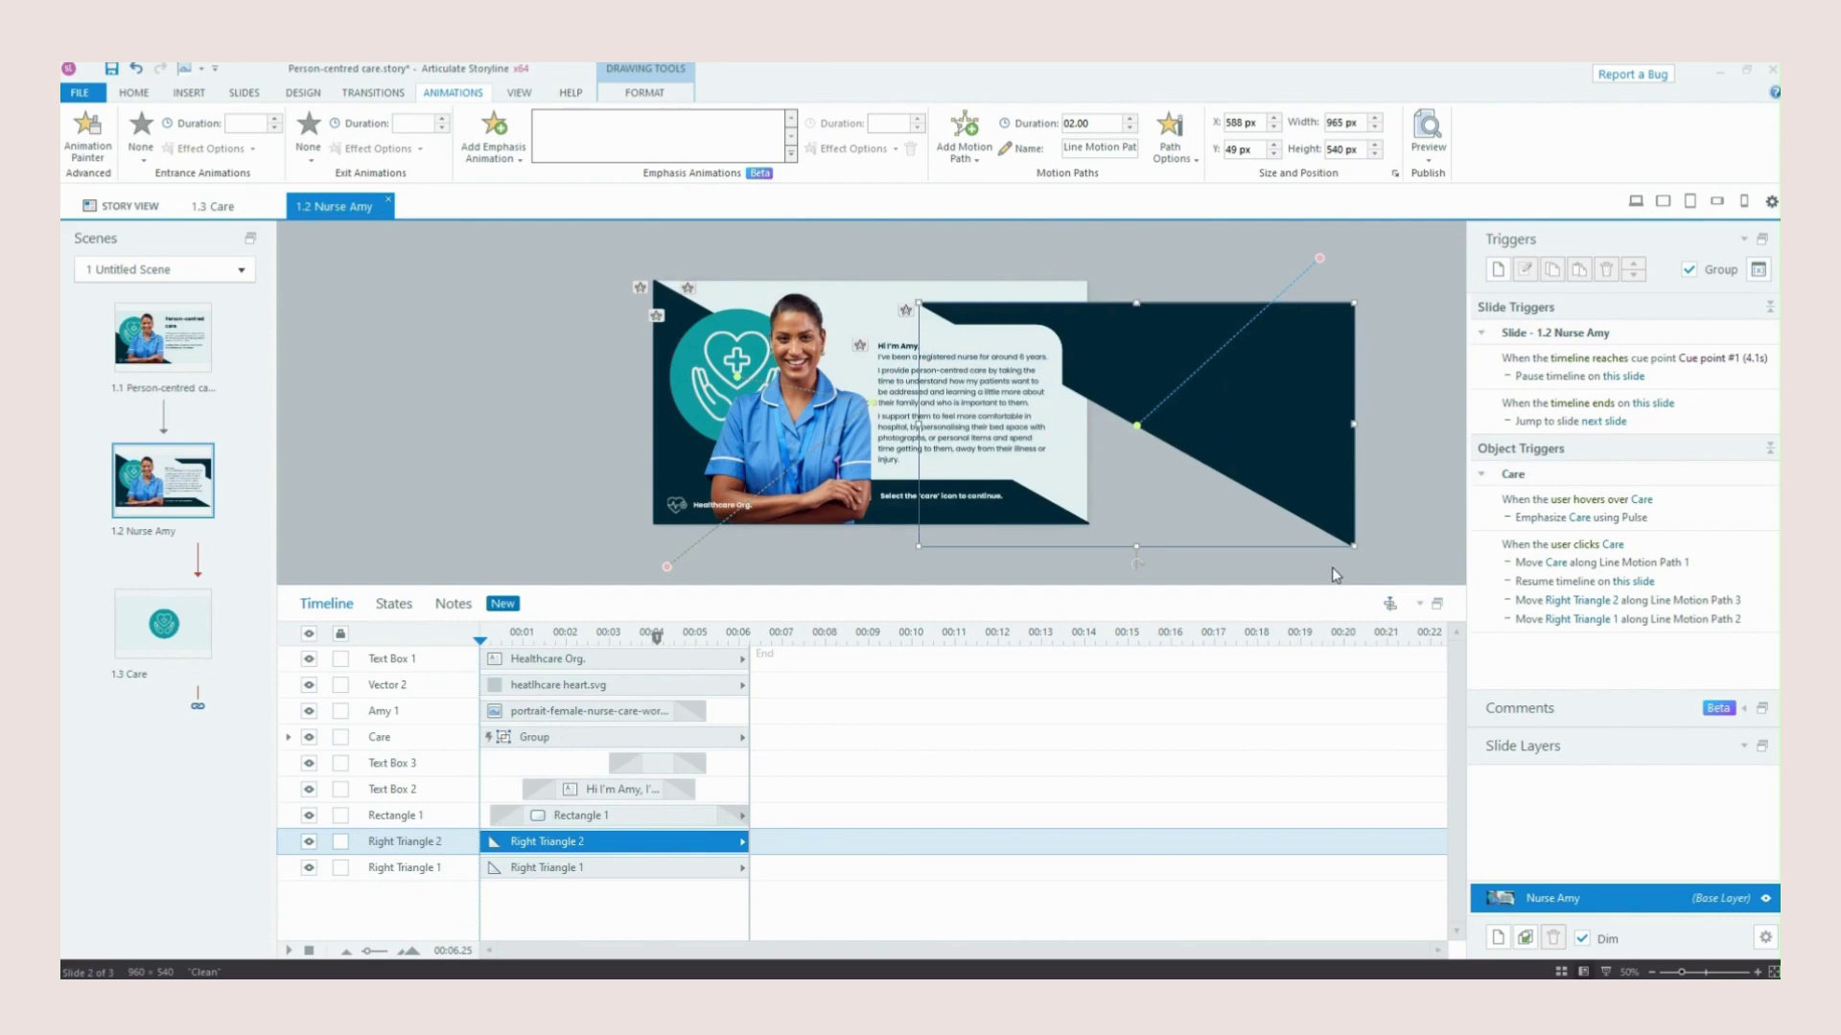
pyautogui.hotkey('ctrl', 'z')
pyautogui.click(1329, 569)
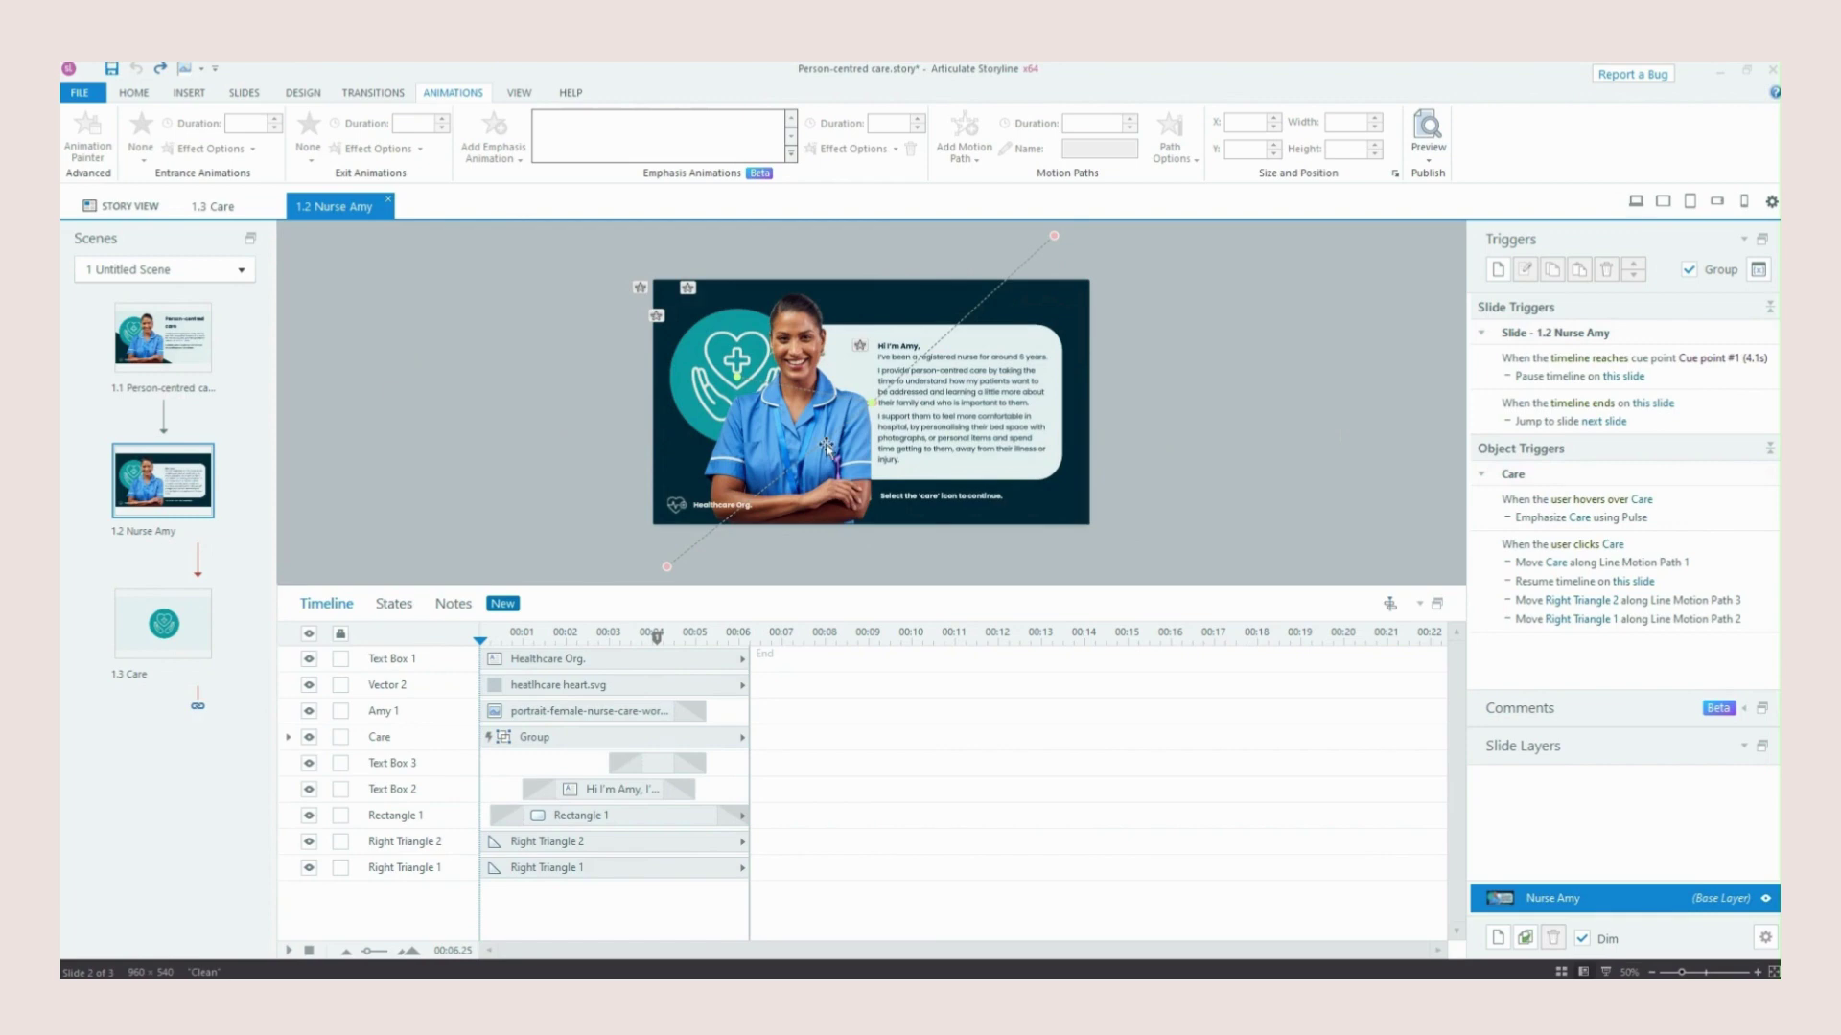
pyautogui.click(861, 522)
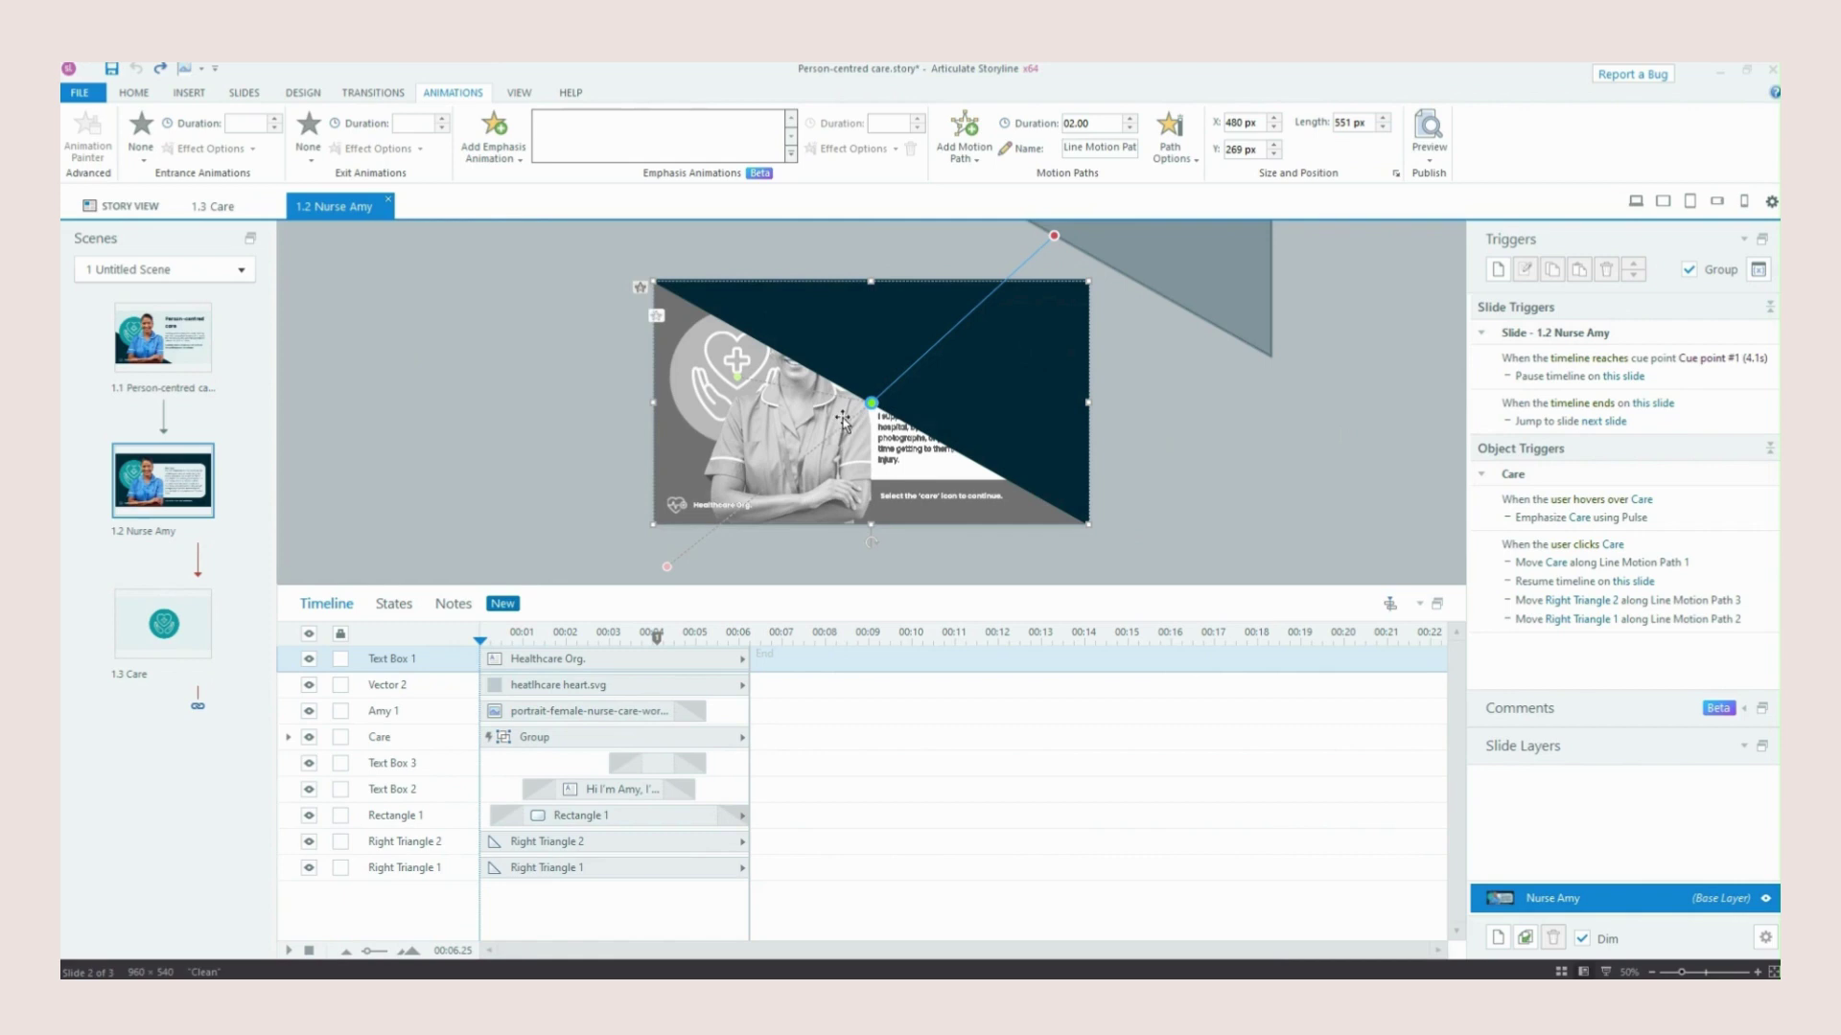
pyautogui.click(841, 419)
pyautogui.click(677, 368)
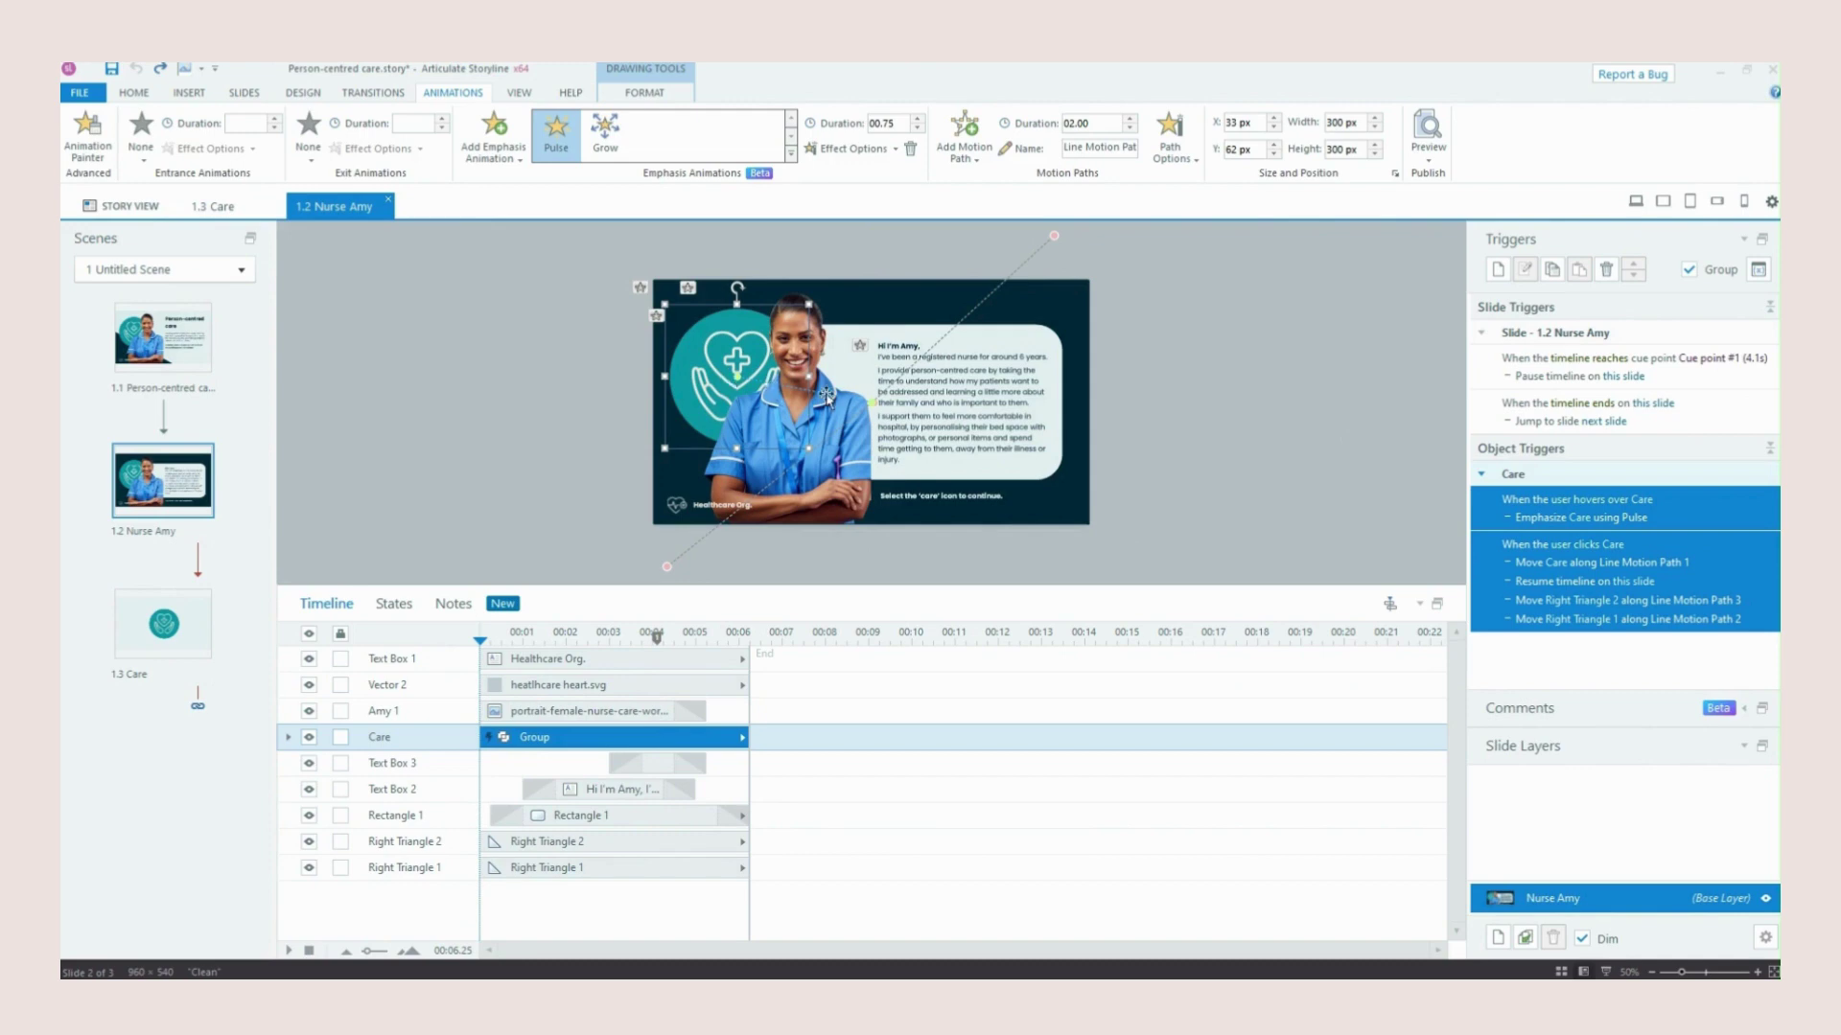
pyautogui.click(1217, 424)
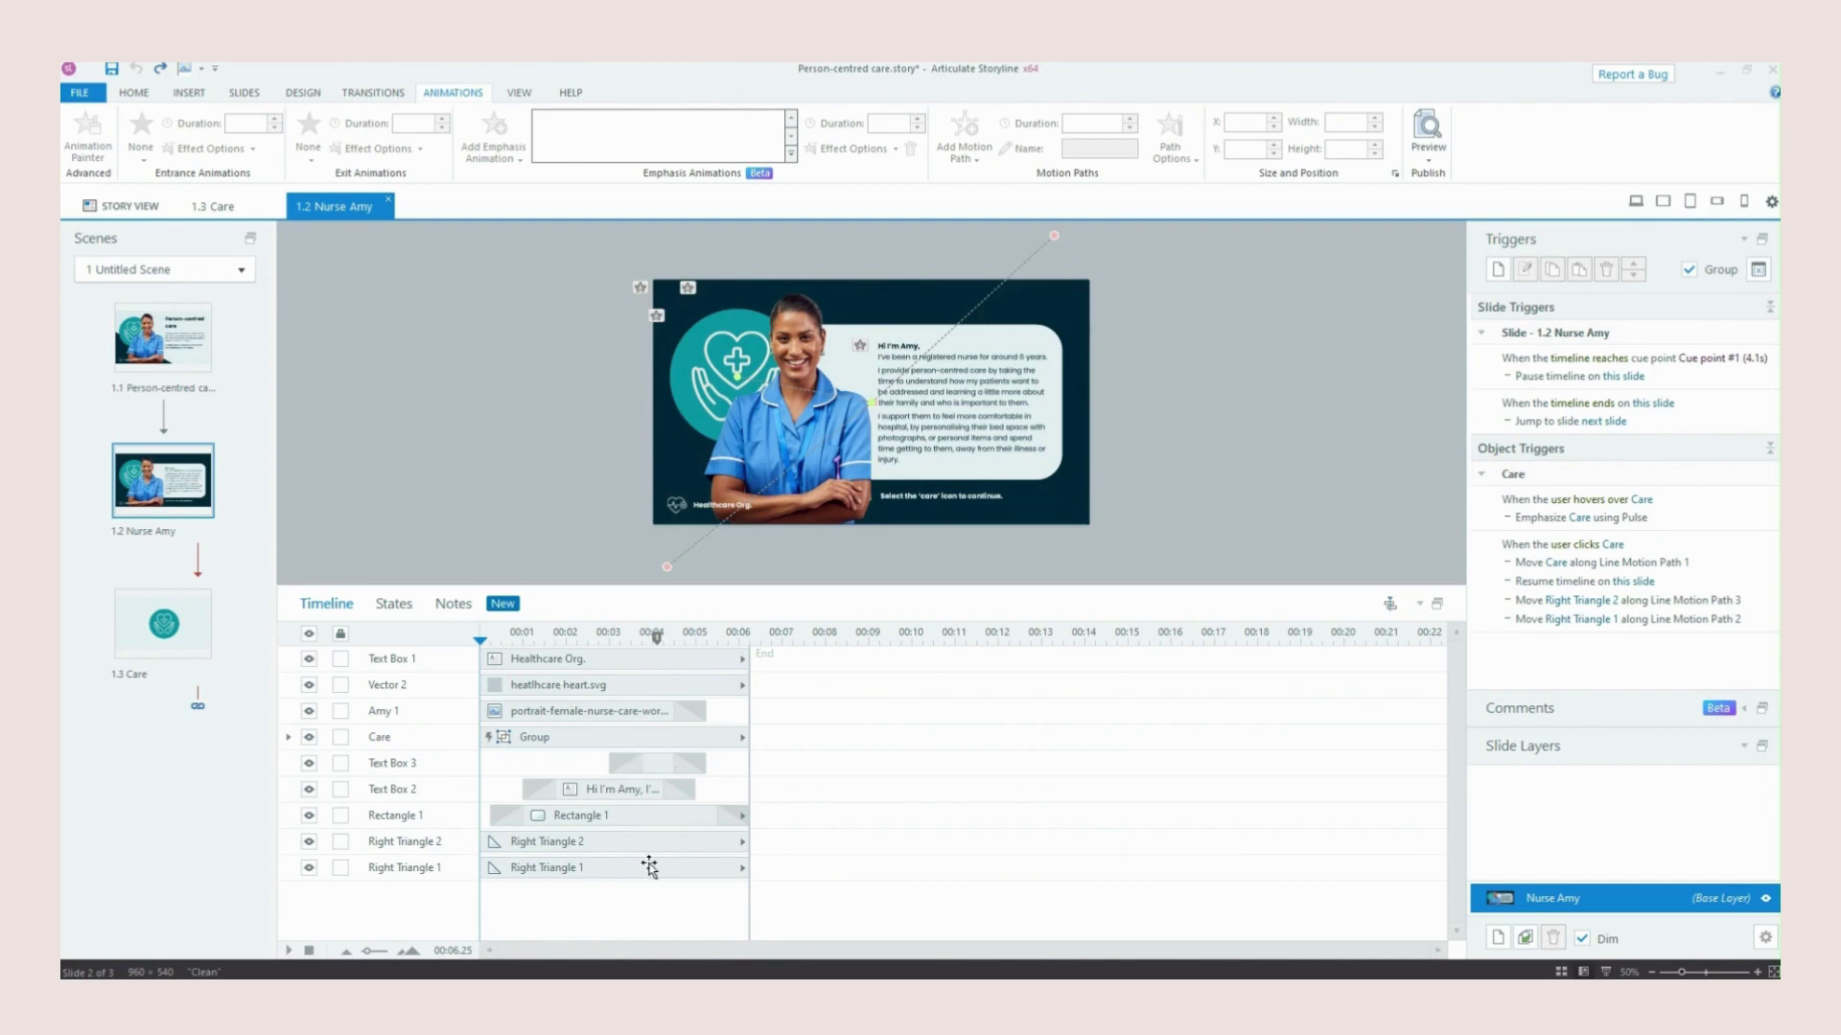
pyautogui.click(663, 370)
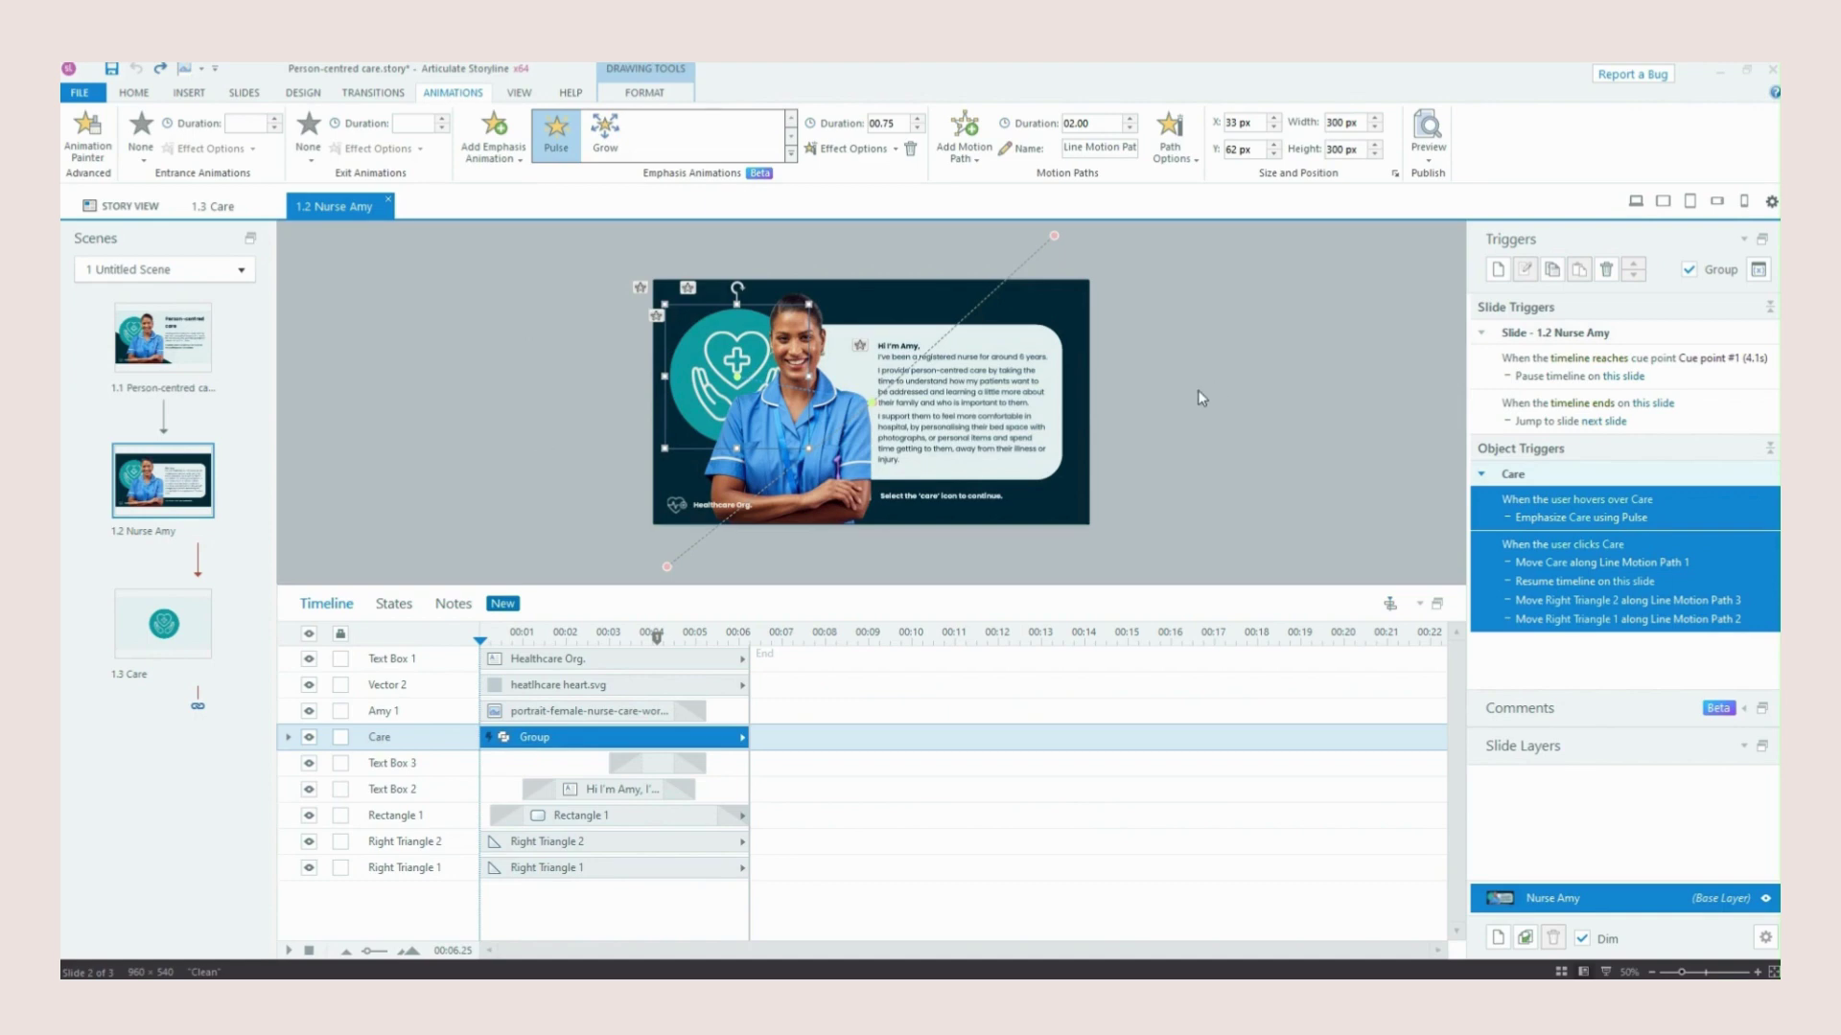
pyautogui.click(1078, 311)
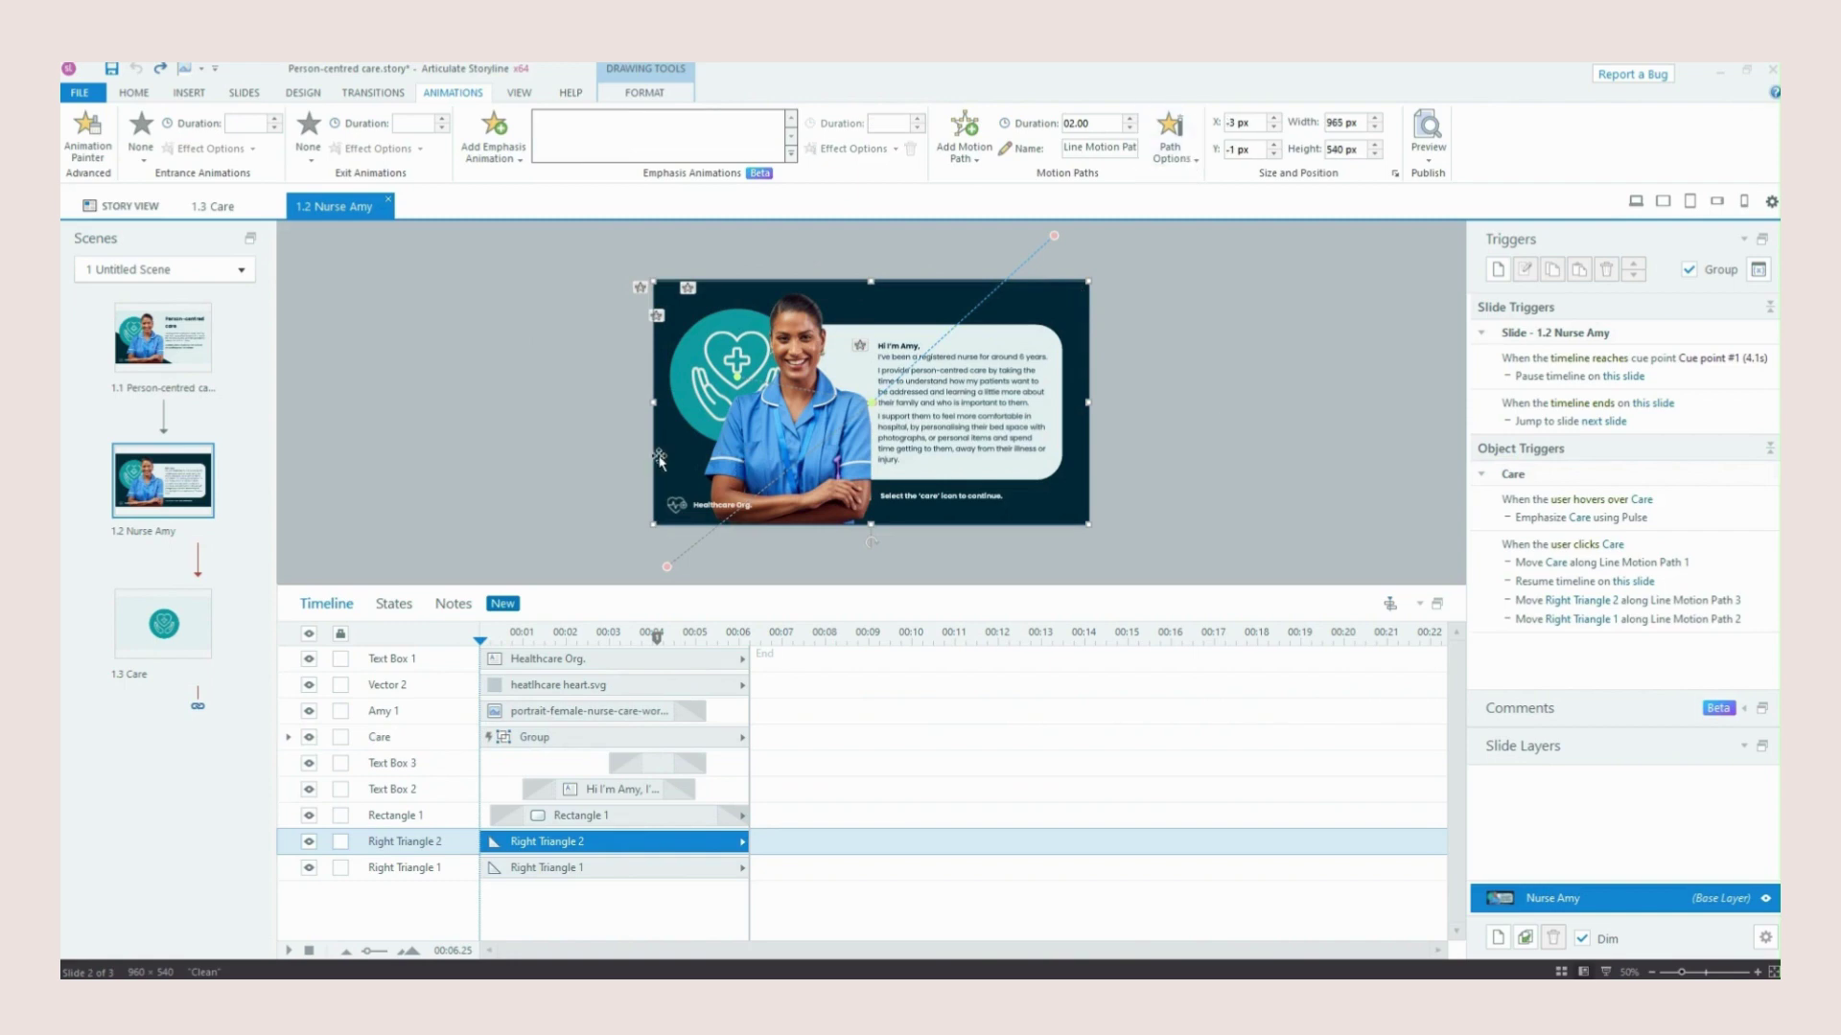
pyautogui.click(530, 470)
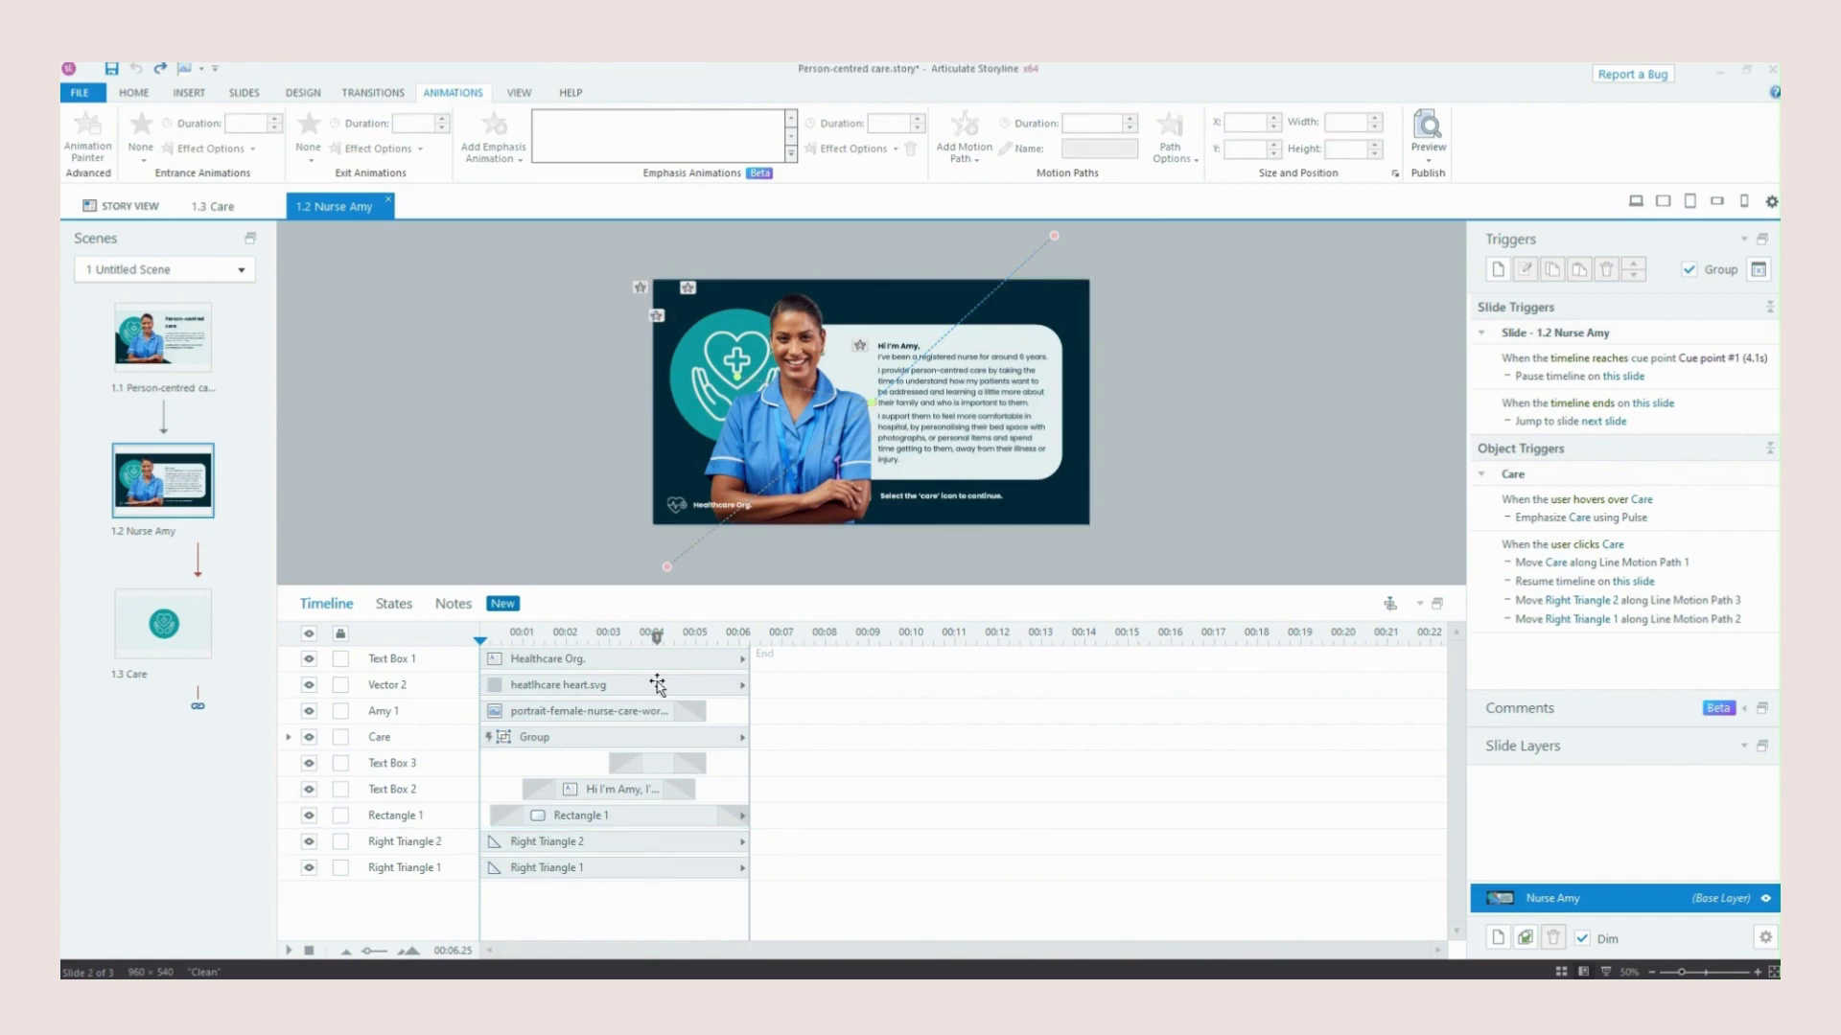
pyautogui.click(671, 453)
pyautogui.click(1055, 316)
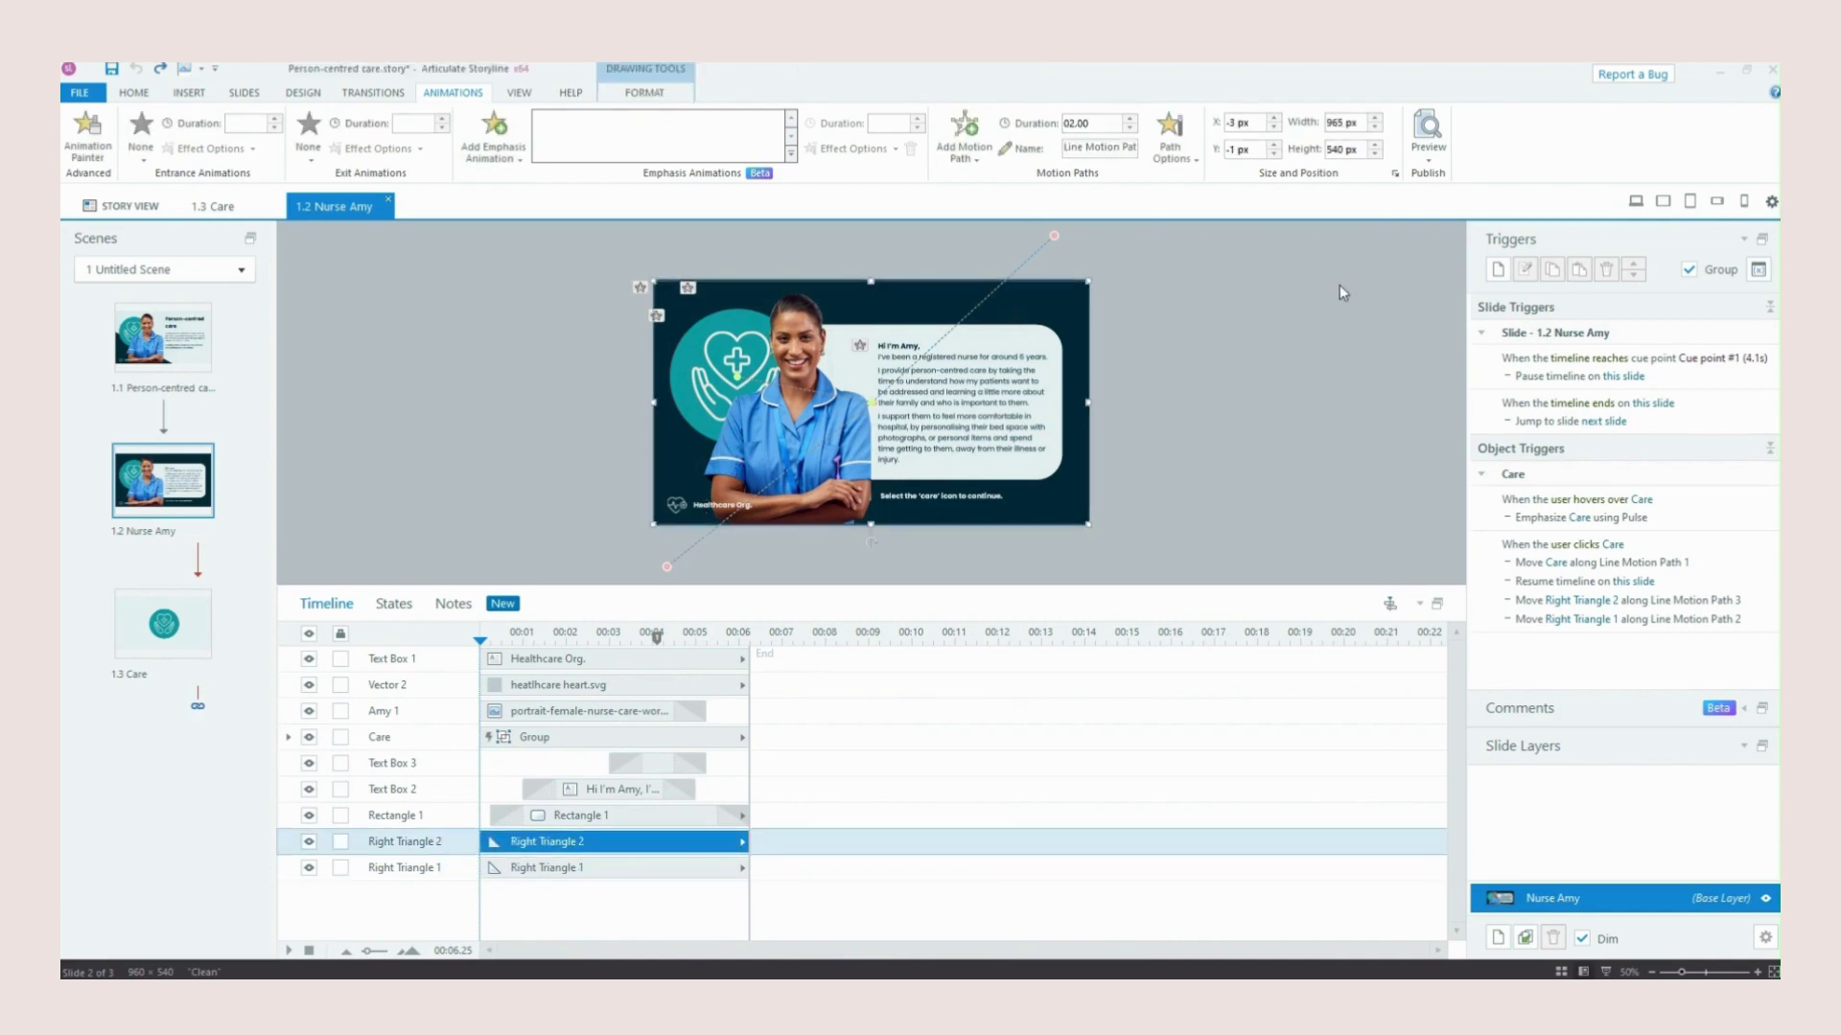
pyautogui.click(1338, 284)
pyautogui.click(736, 391)
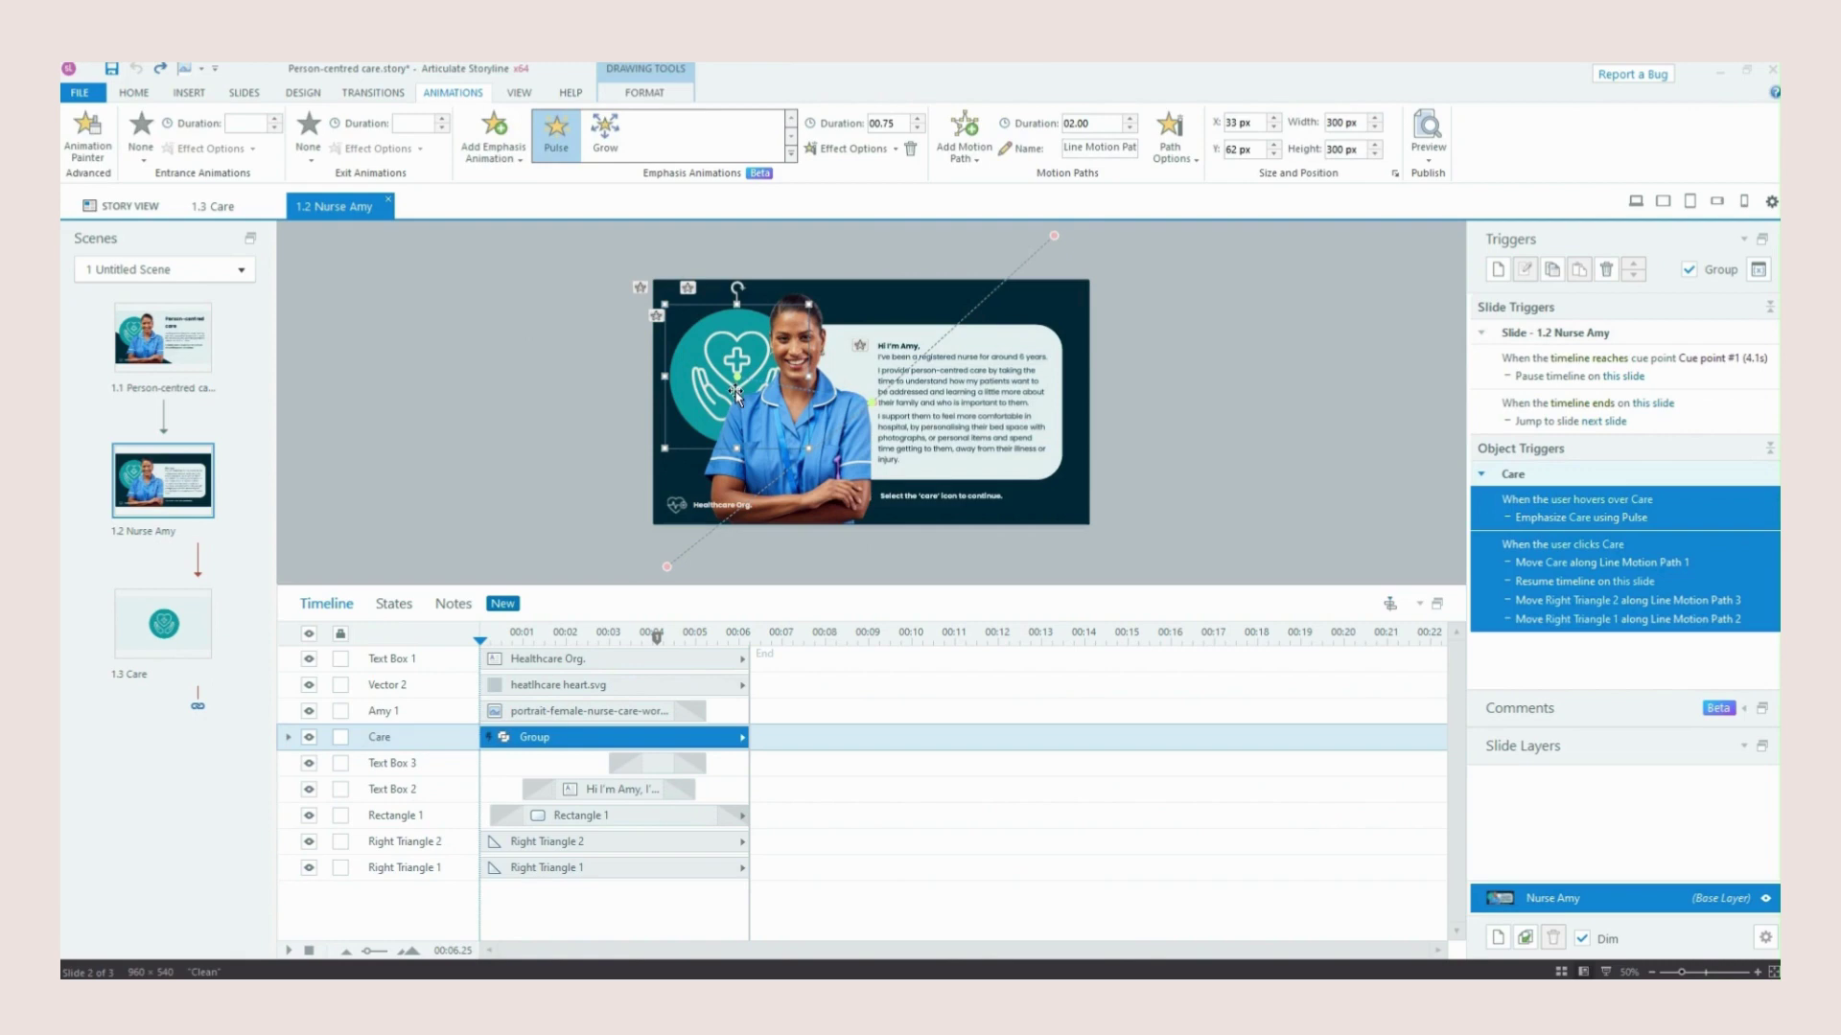
pyautogui.click(579, 444)
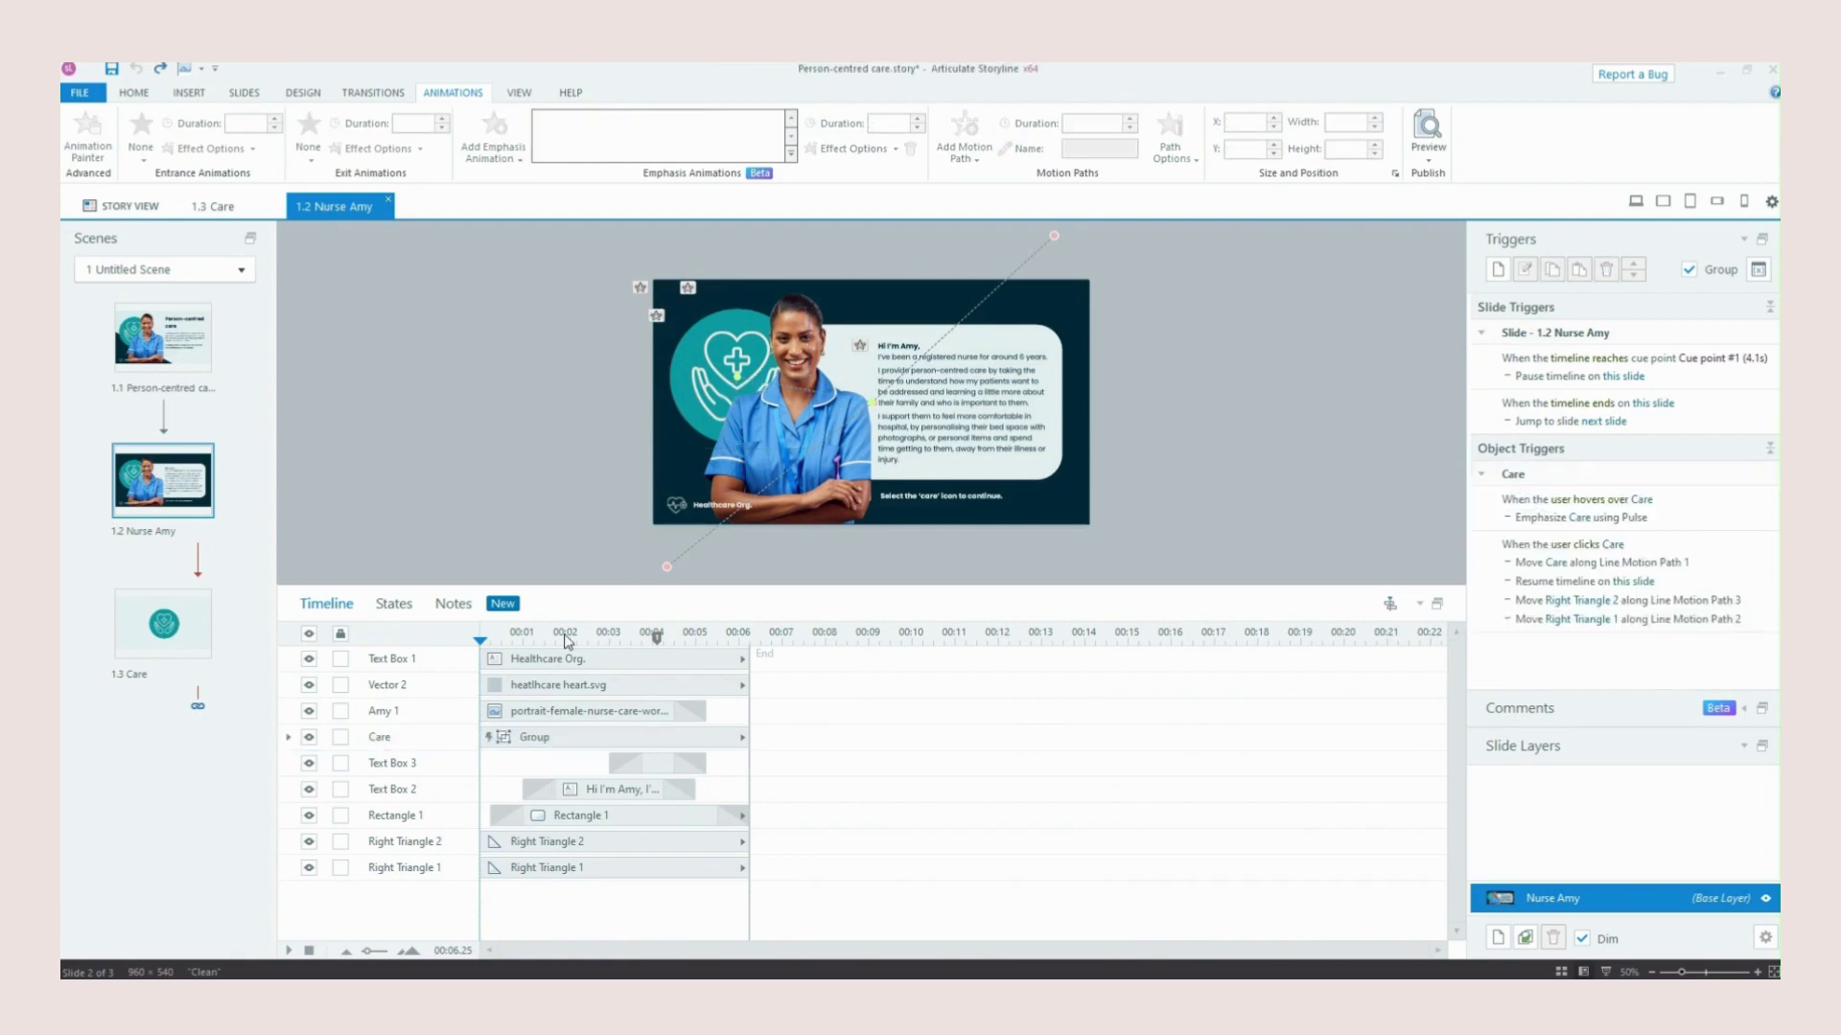
pyautogui.click(652, 789)
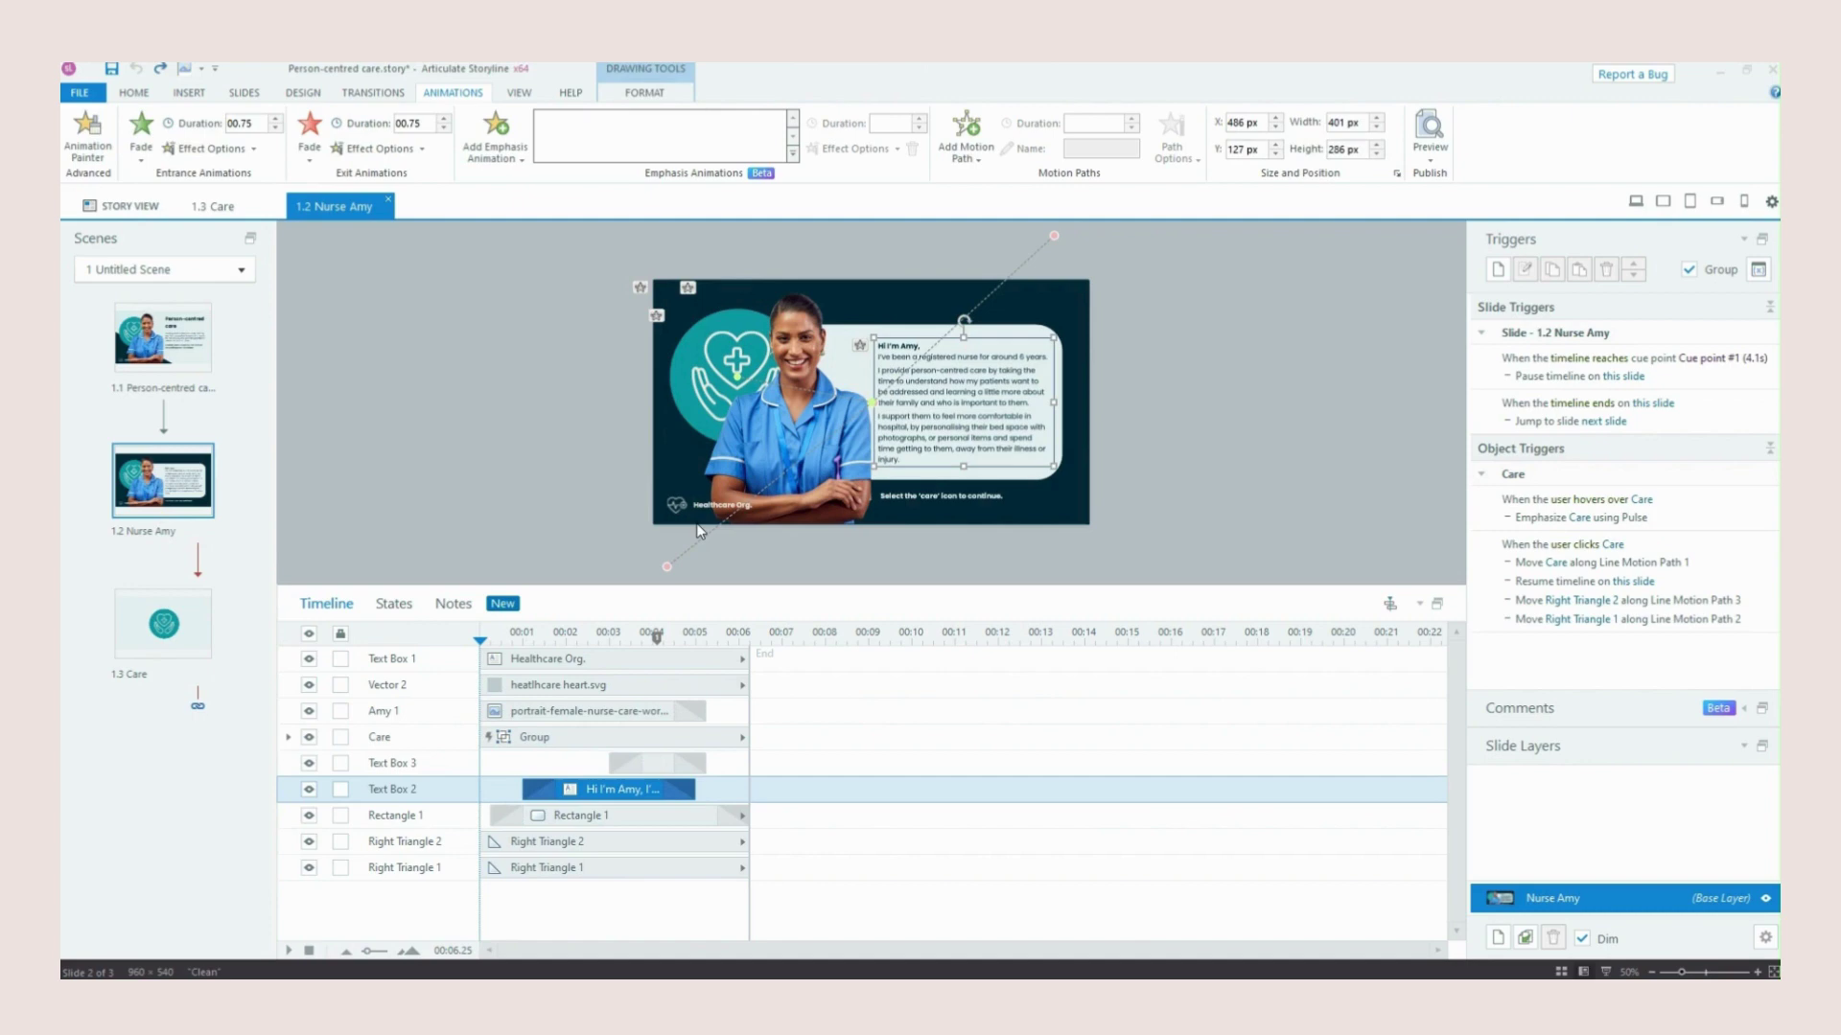
pyautogui.click(939, 491)
pyautogui.click(564, 424)
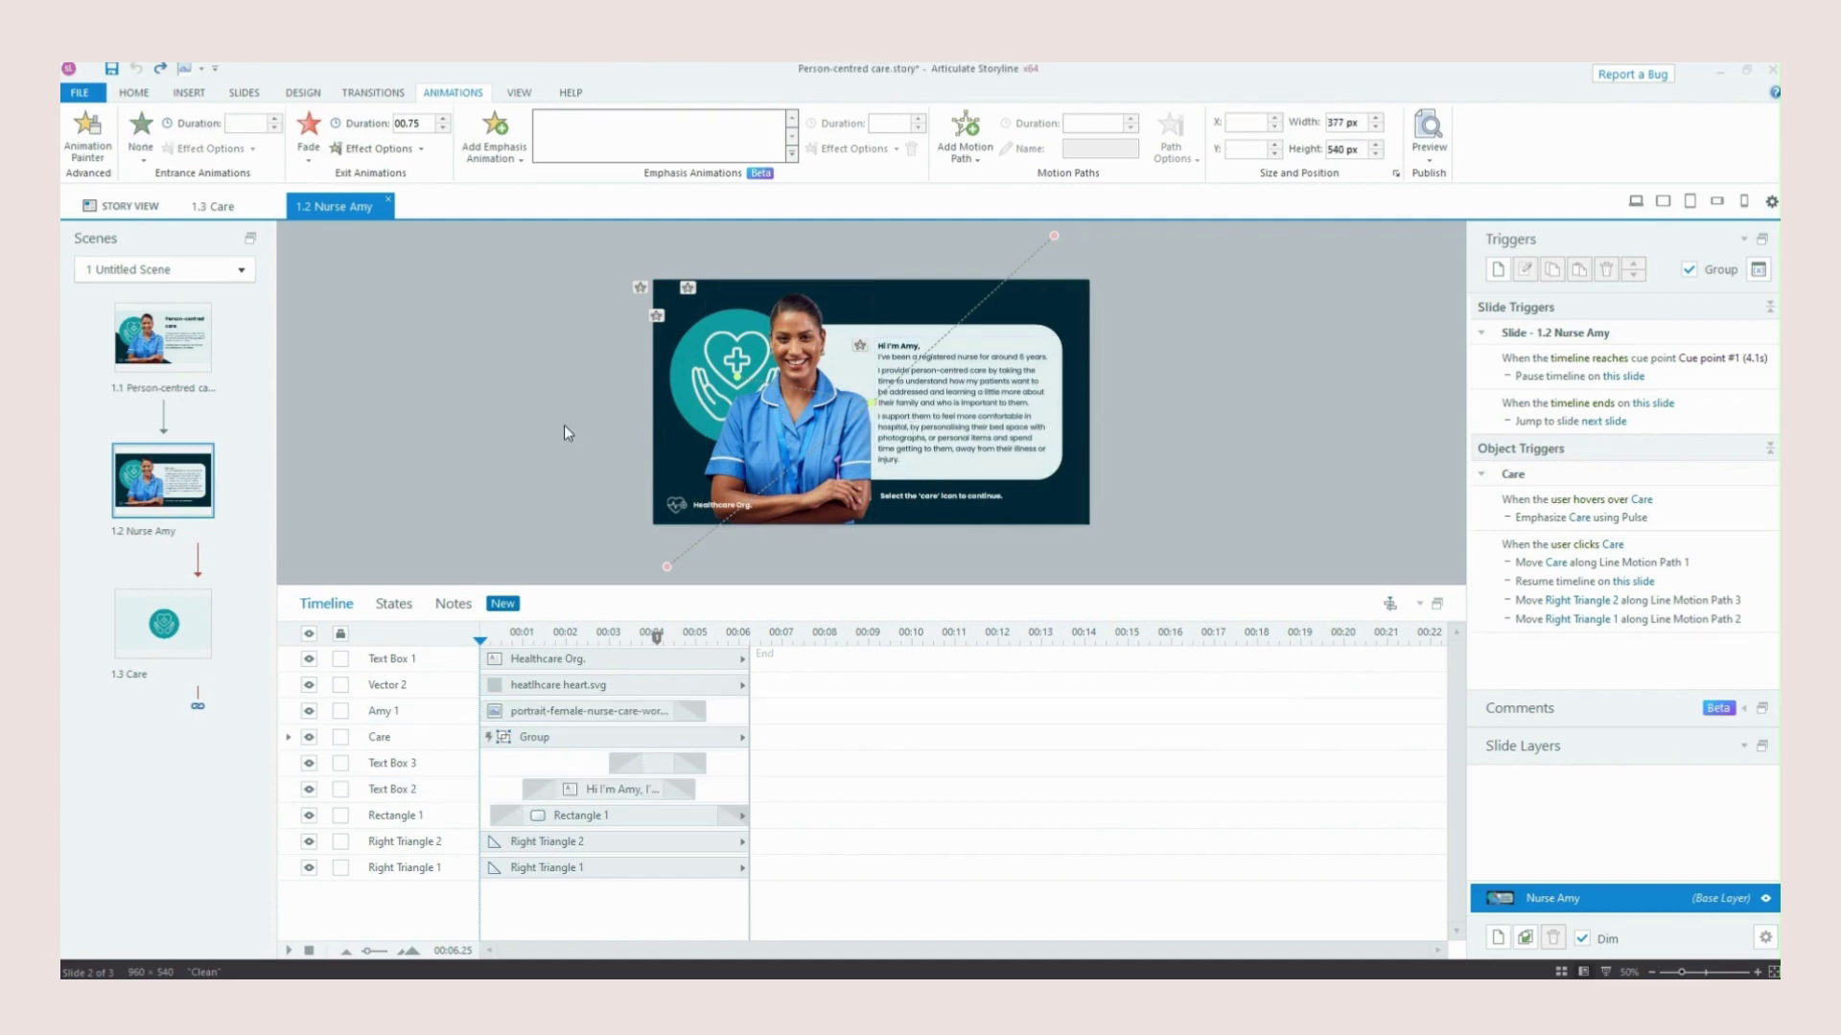
pyautogui.click(753, 428)
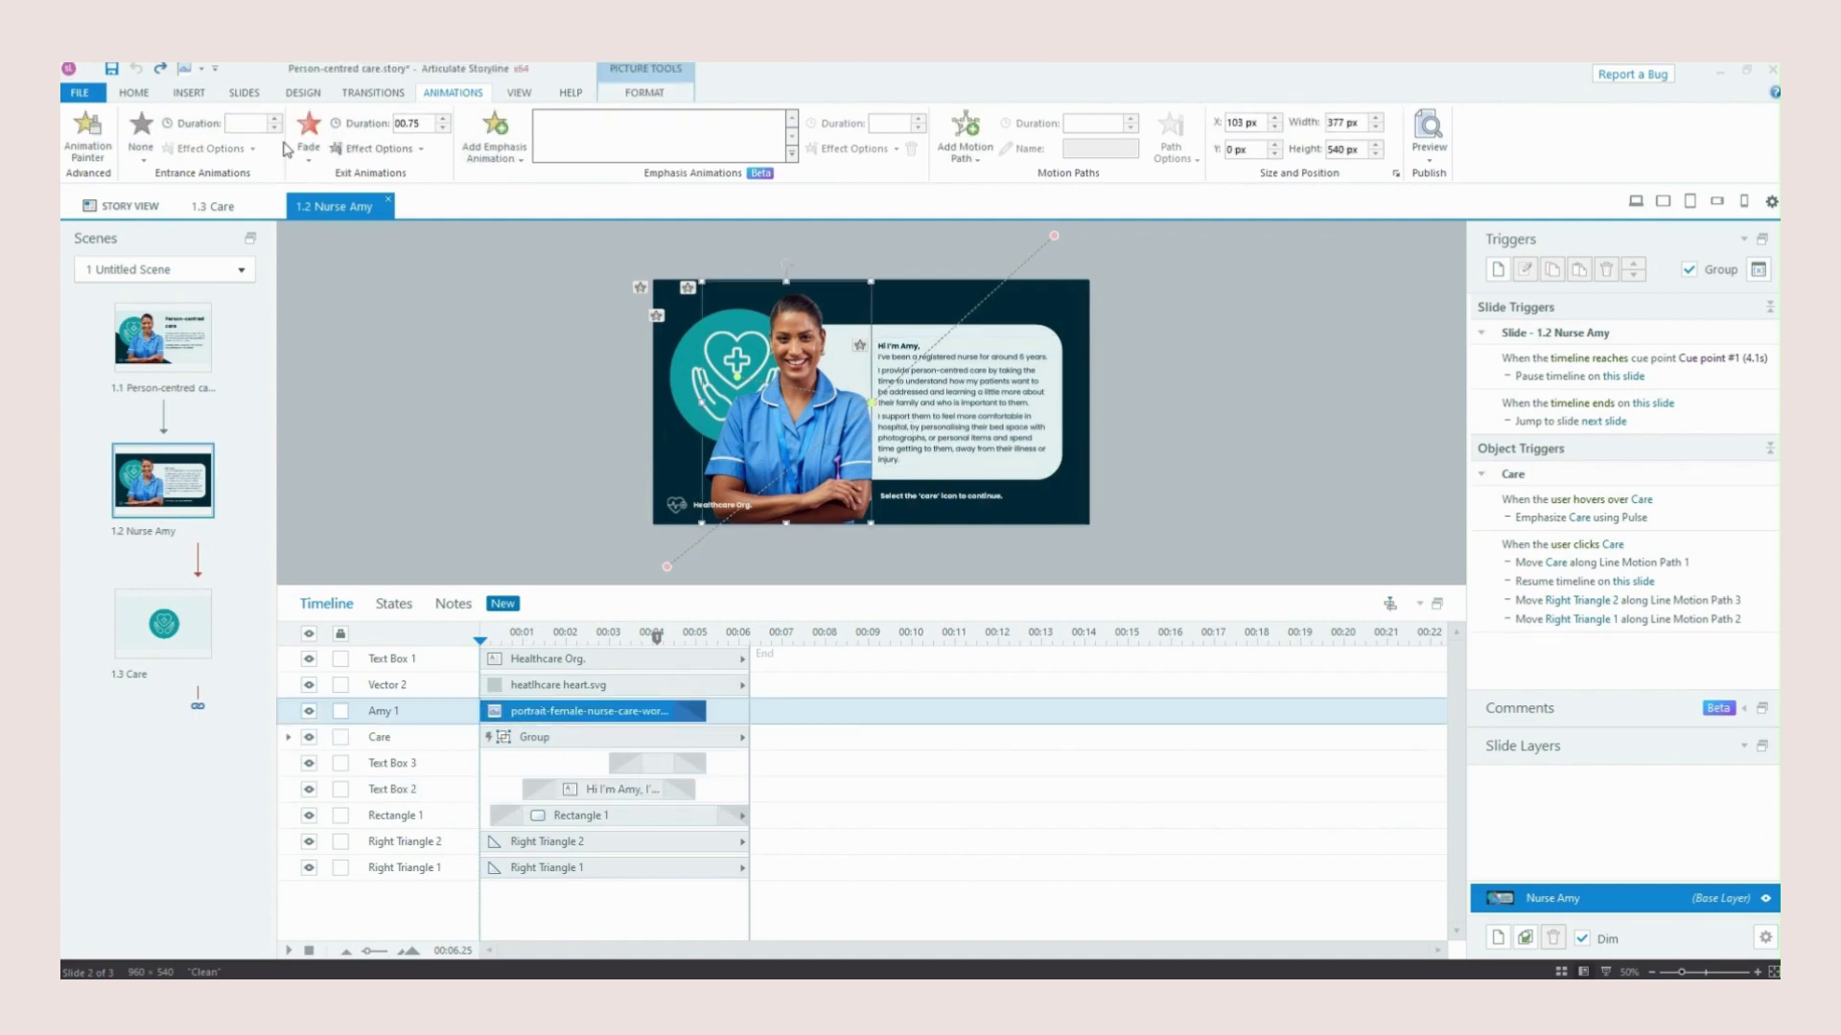
pyautogui.click(473, 416)
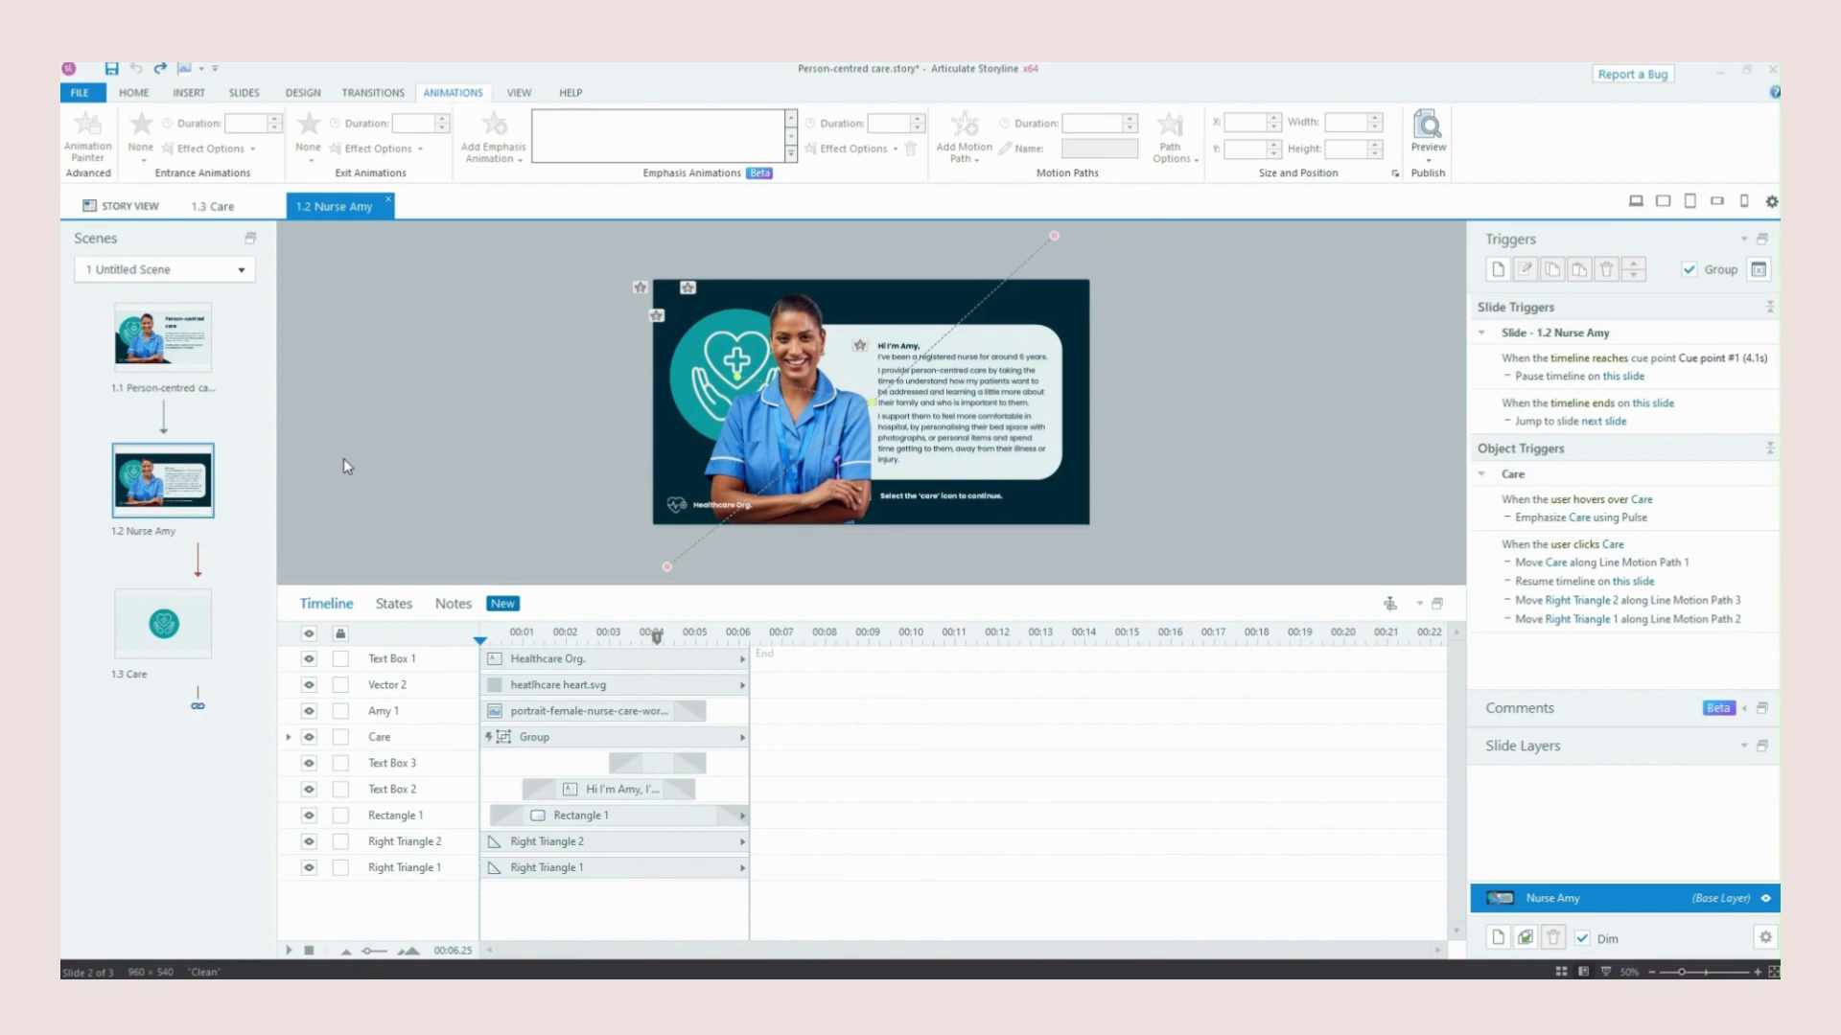
# Open the 1.3 Care slide, resize the timeline and zoom the slide view to 73%
pyautogui.click(171, 625)
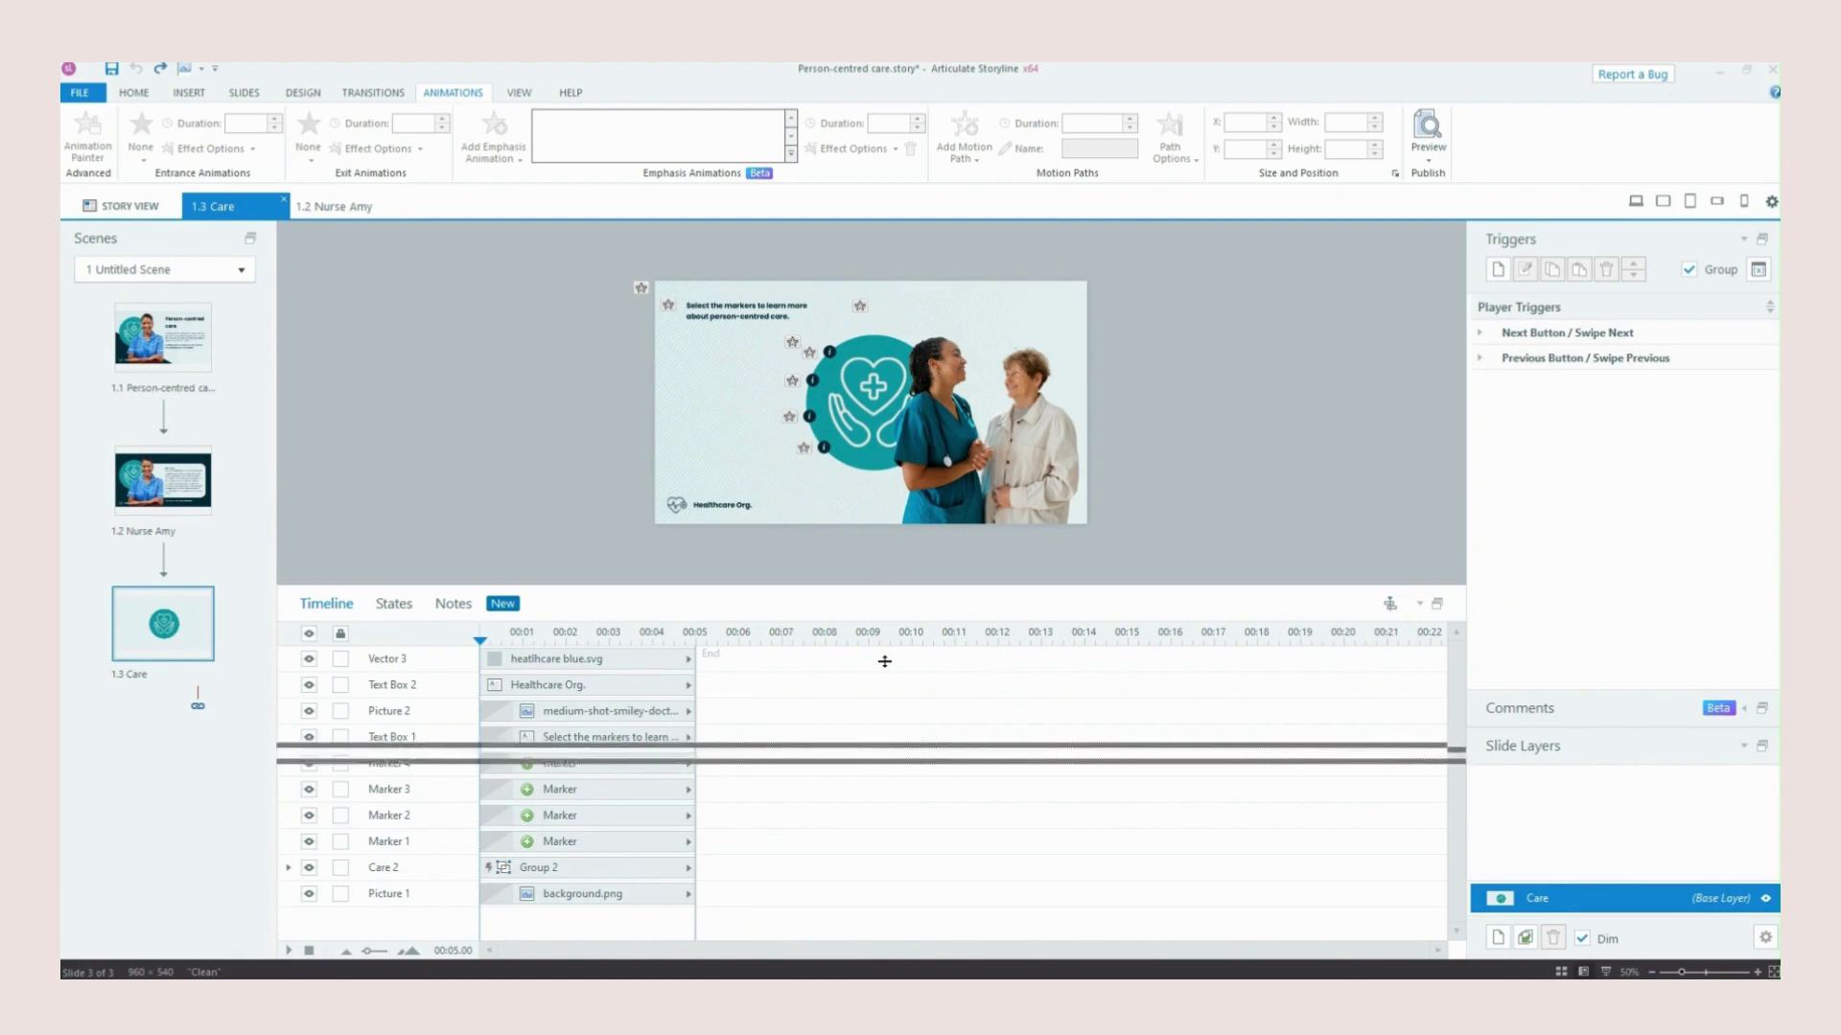
pyautogui.moveTo(884, 661); pyautogui.dragTo(863, 758)
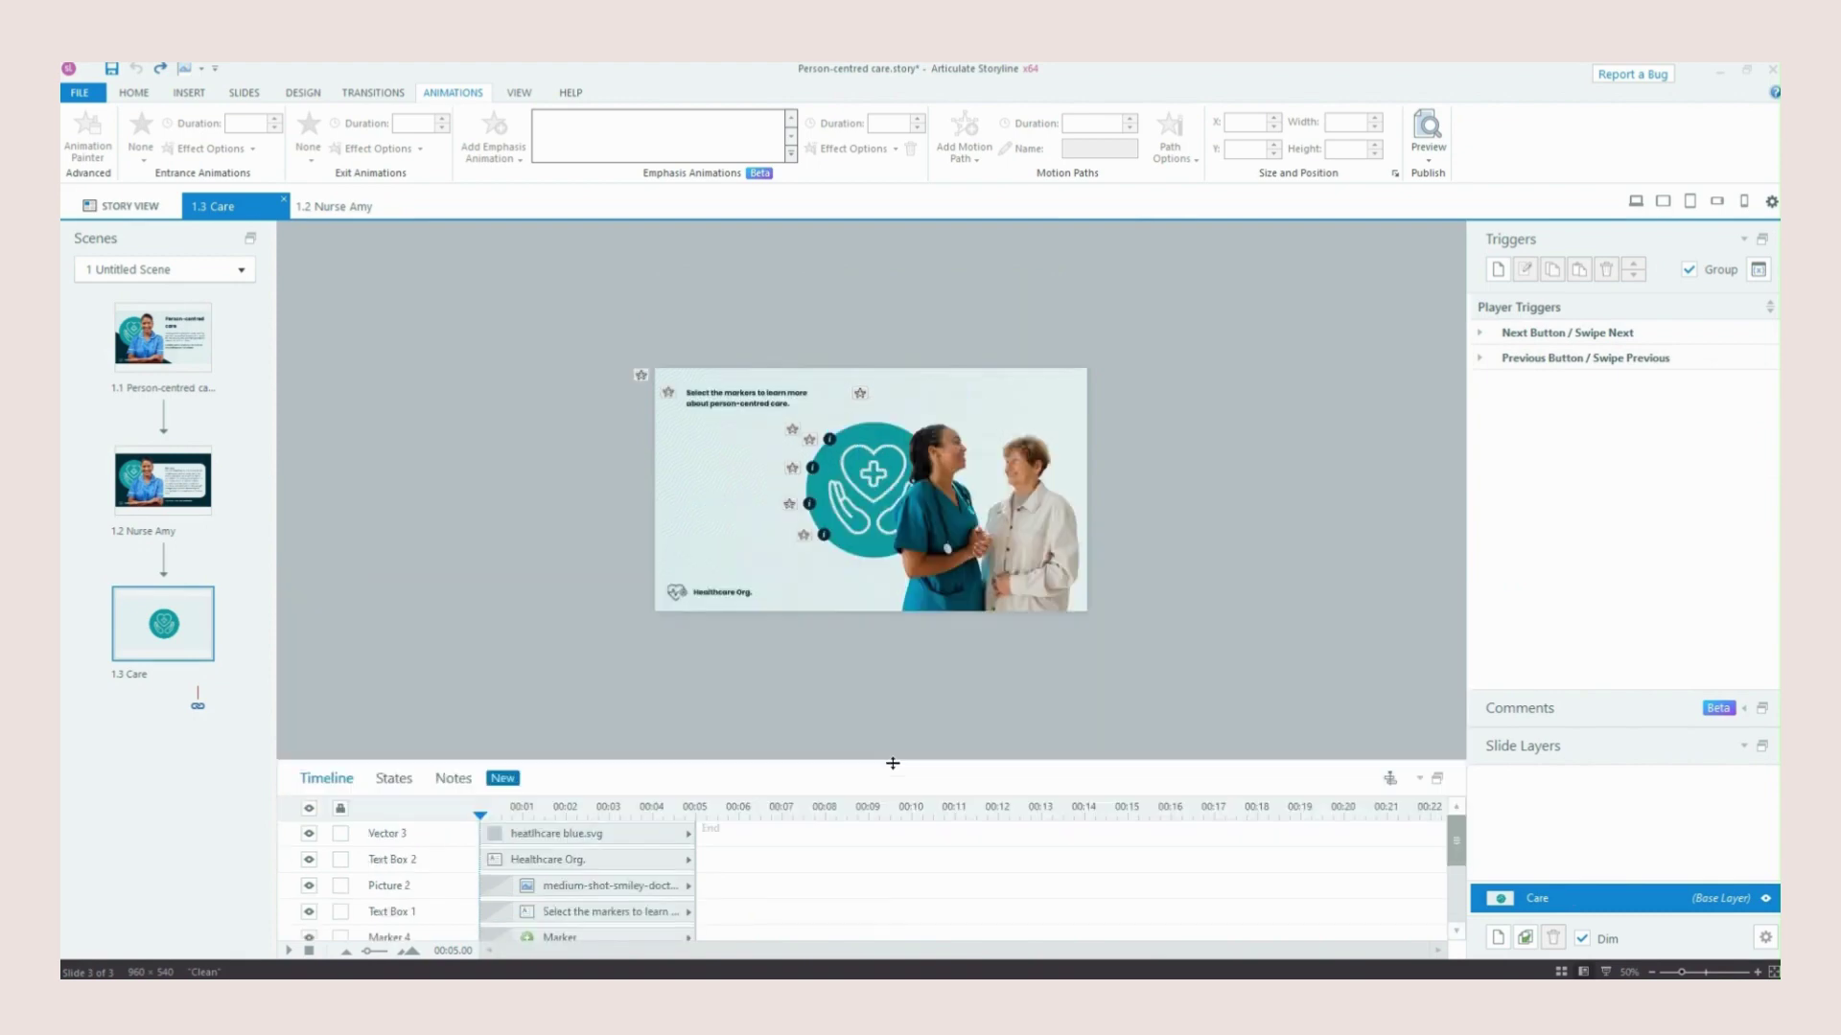
pyautogui.click(1693, 973)
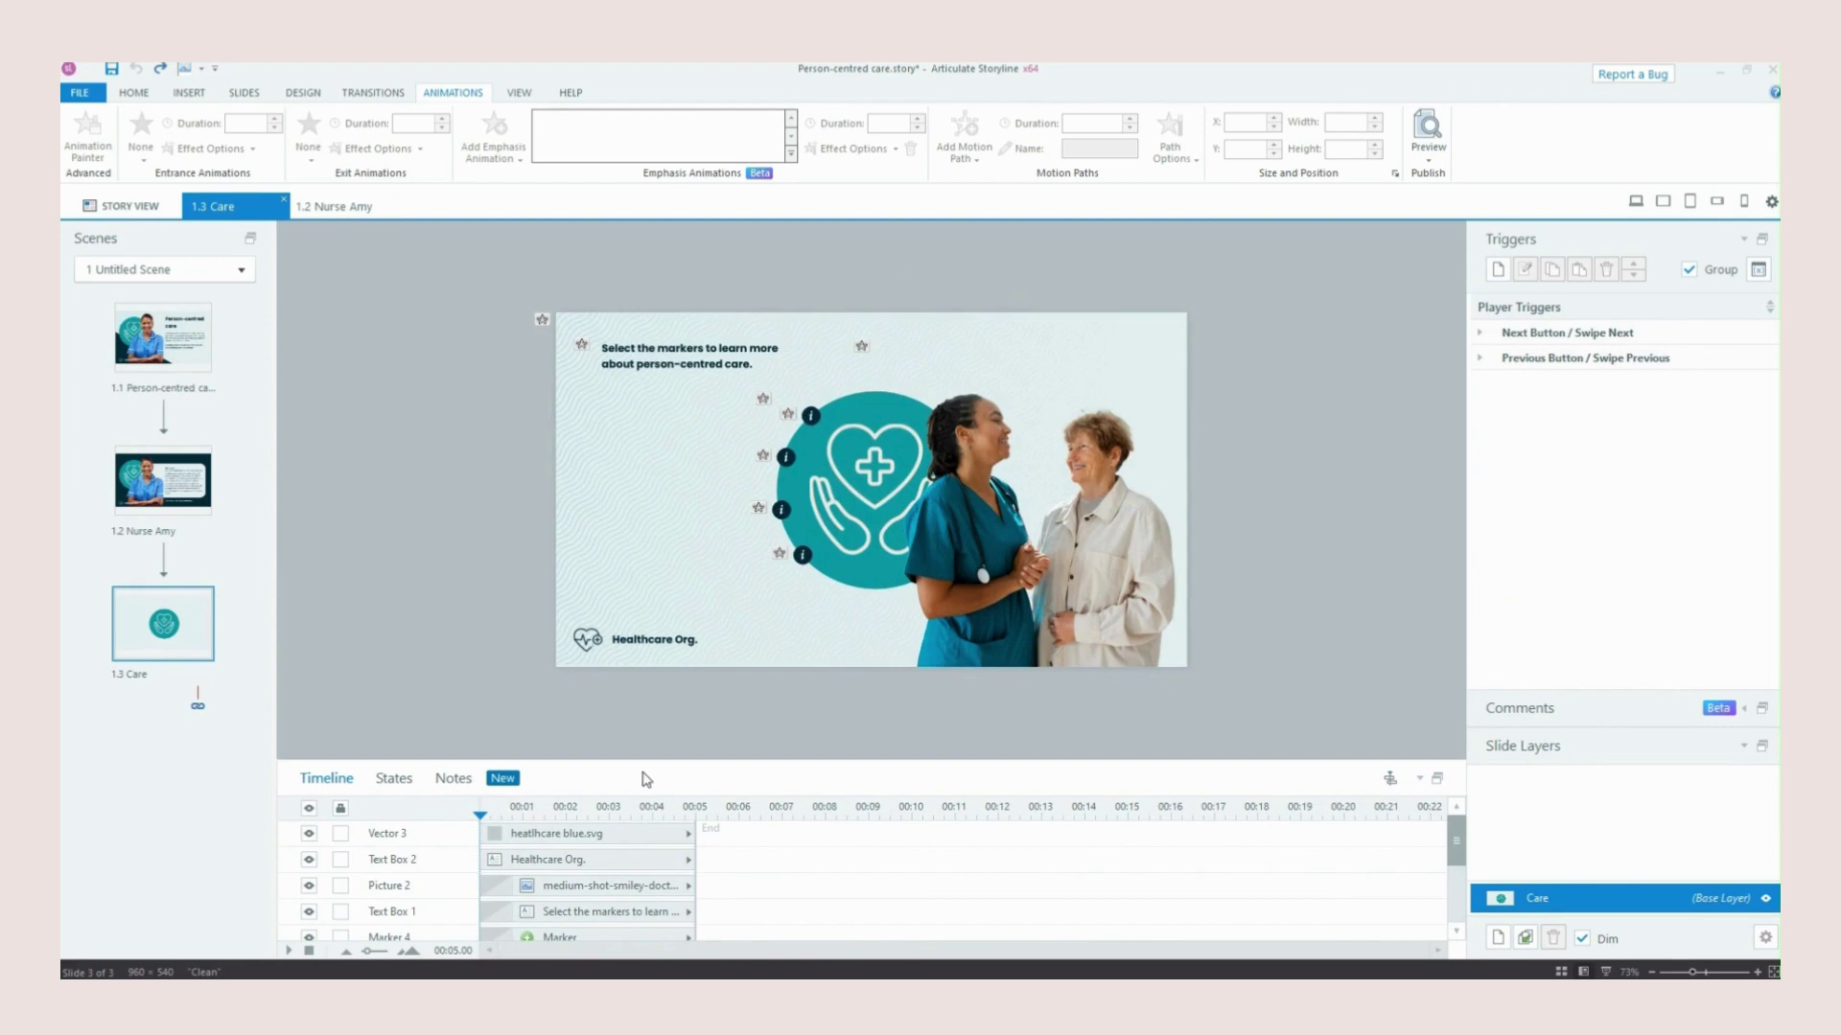
pyautogui.moveTo(646, 763); pyautogui.dragTo(648, 683)
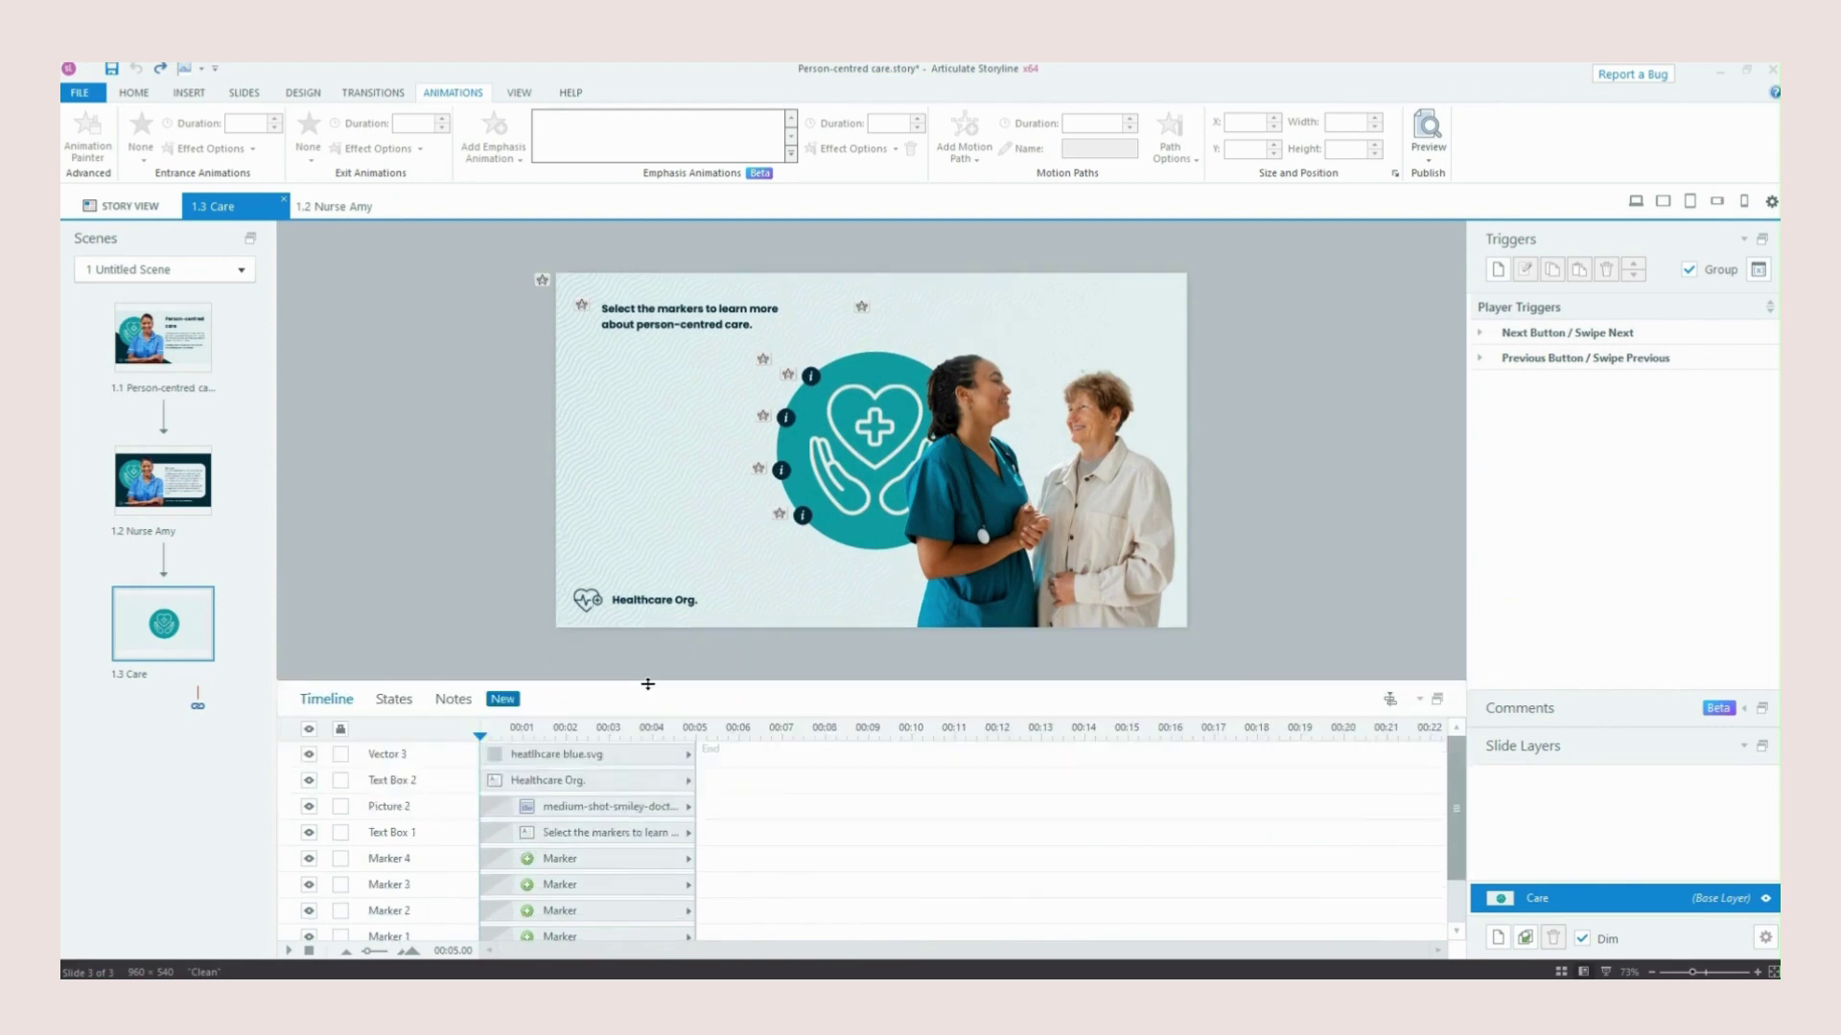
pyautogui.scroll(-2, 613, 848)
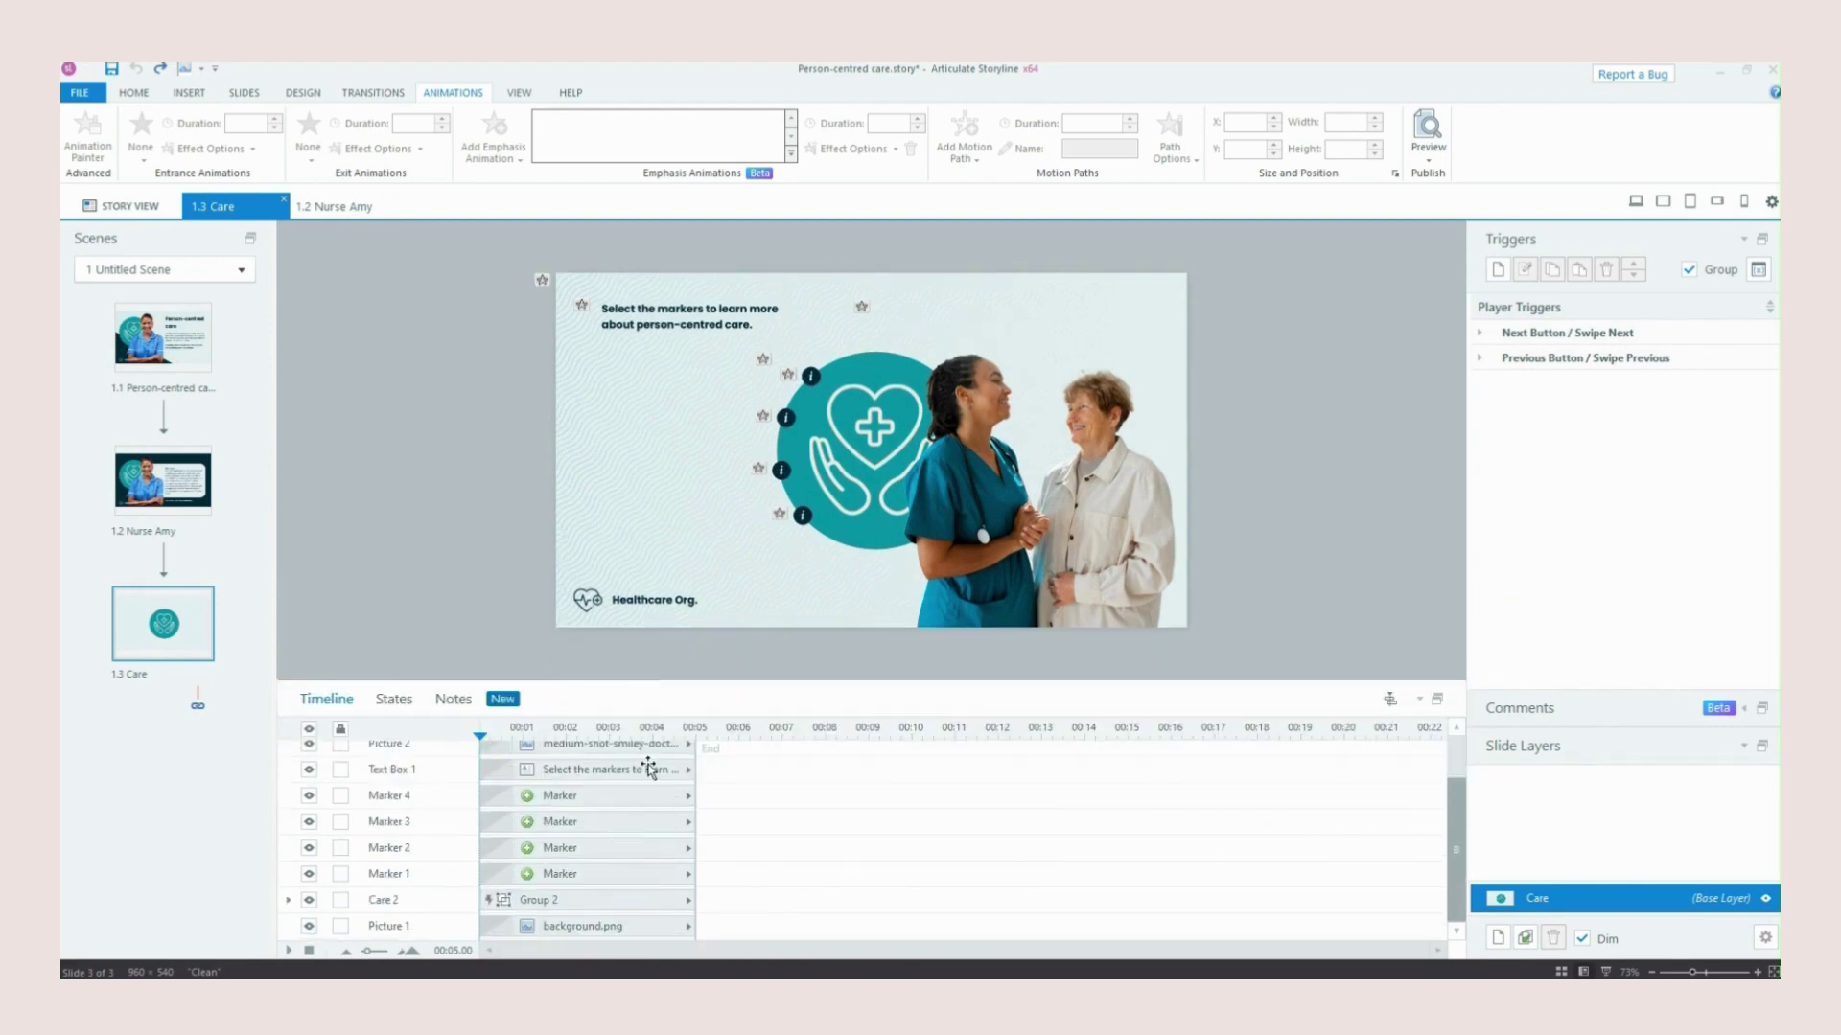
# Inspect the nurse photo and teal heart group, reviewing the heart circle's Grow emphasis
pyautogui.click(875, 441)
pyautogui.click(873, 441)
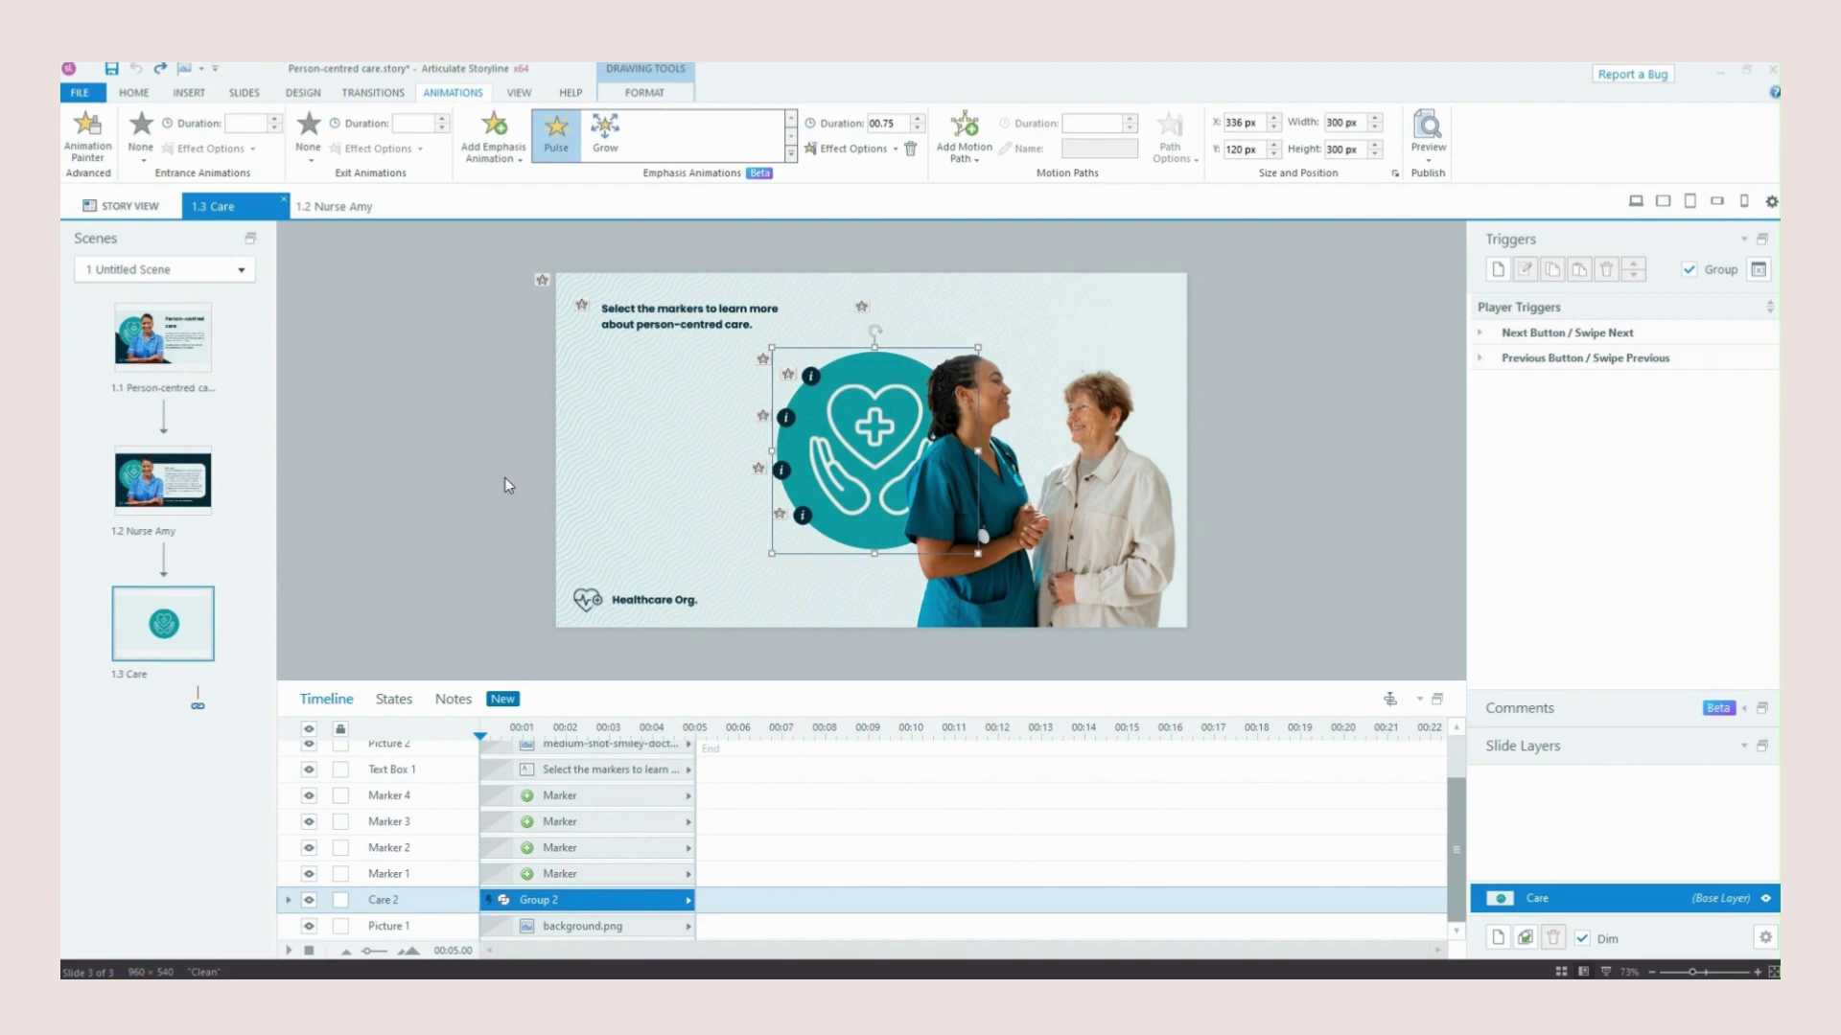
pyautogui.click(433, 381)
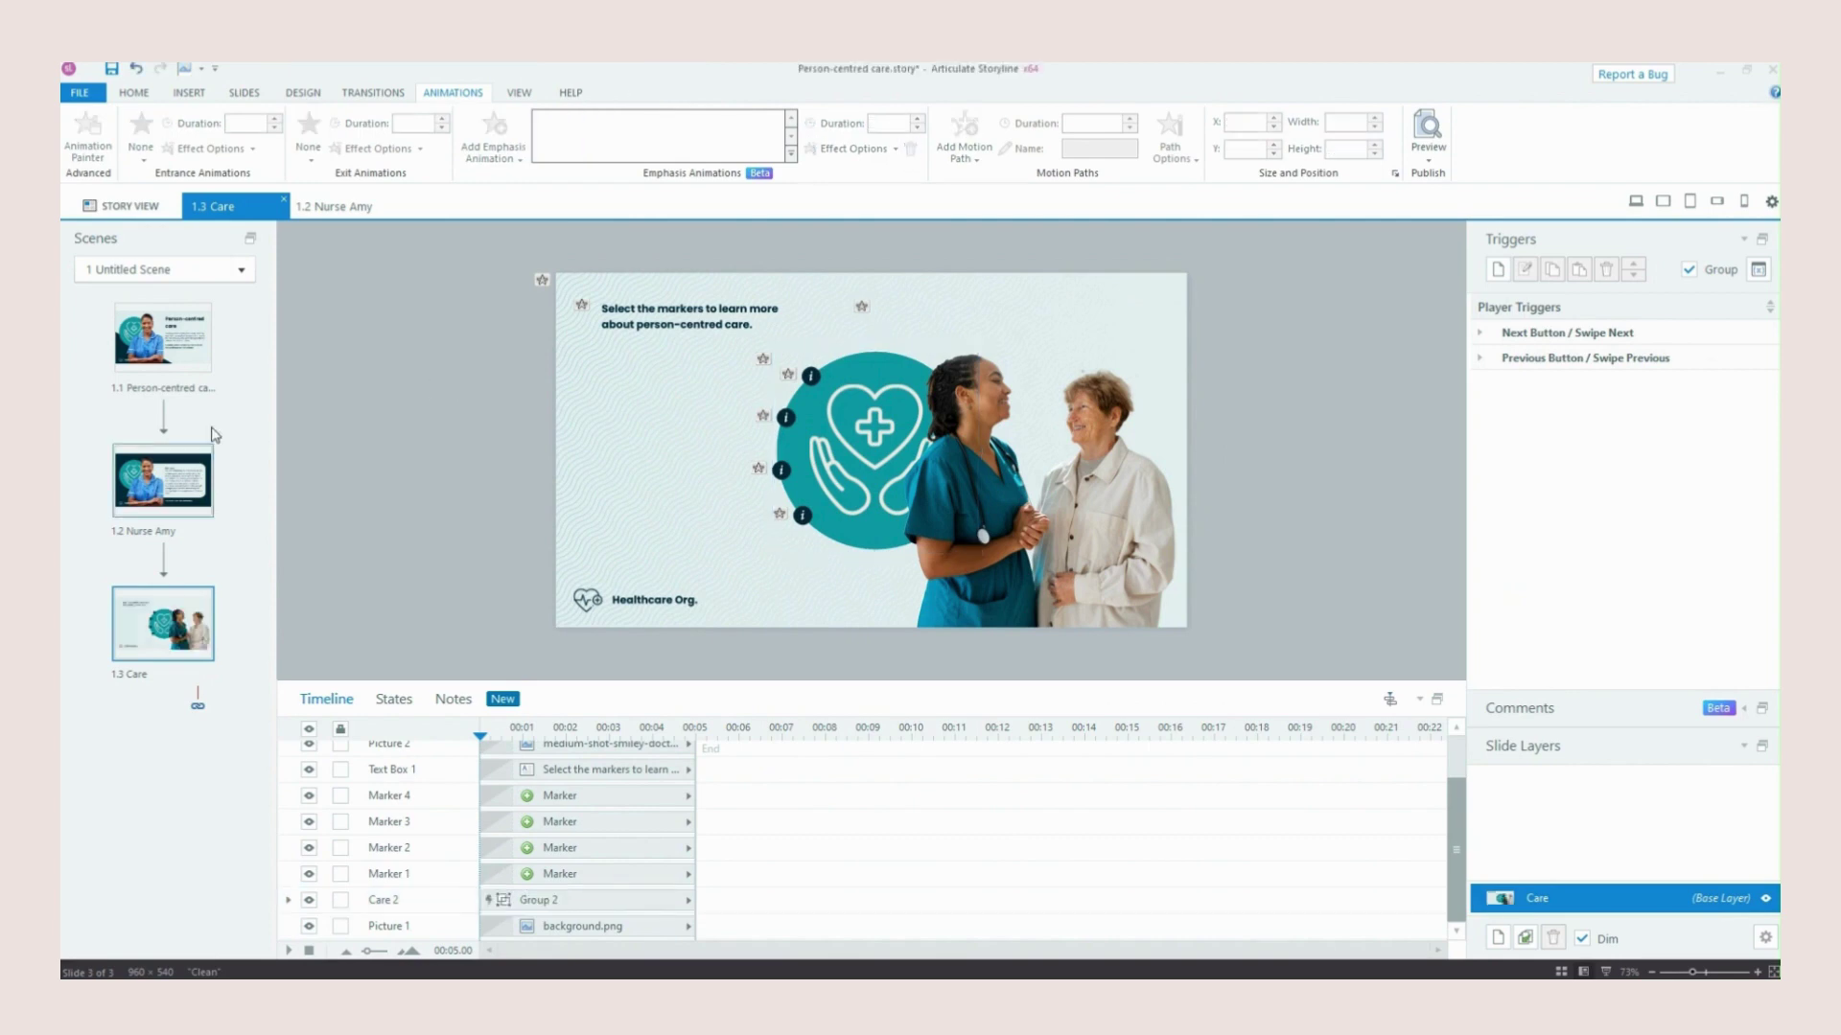
pyautogui.click(199, 468)
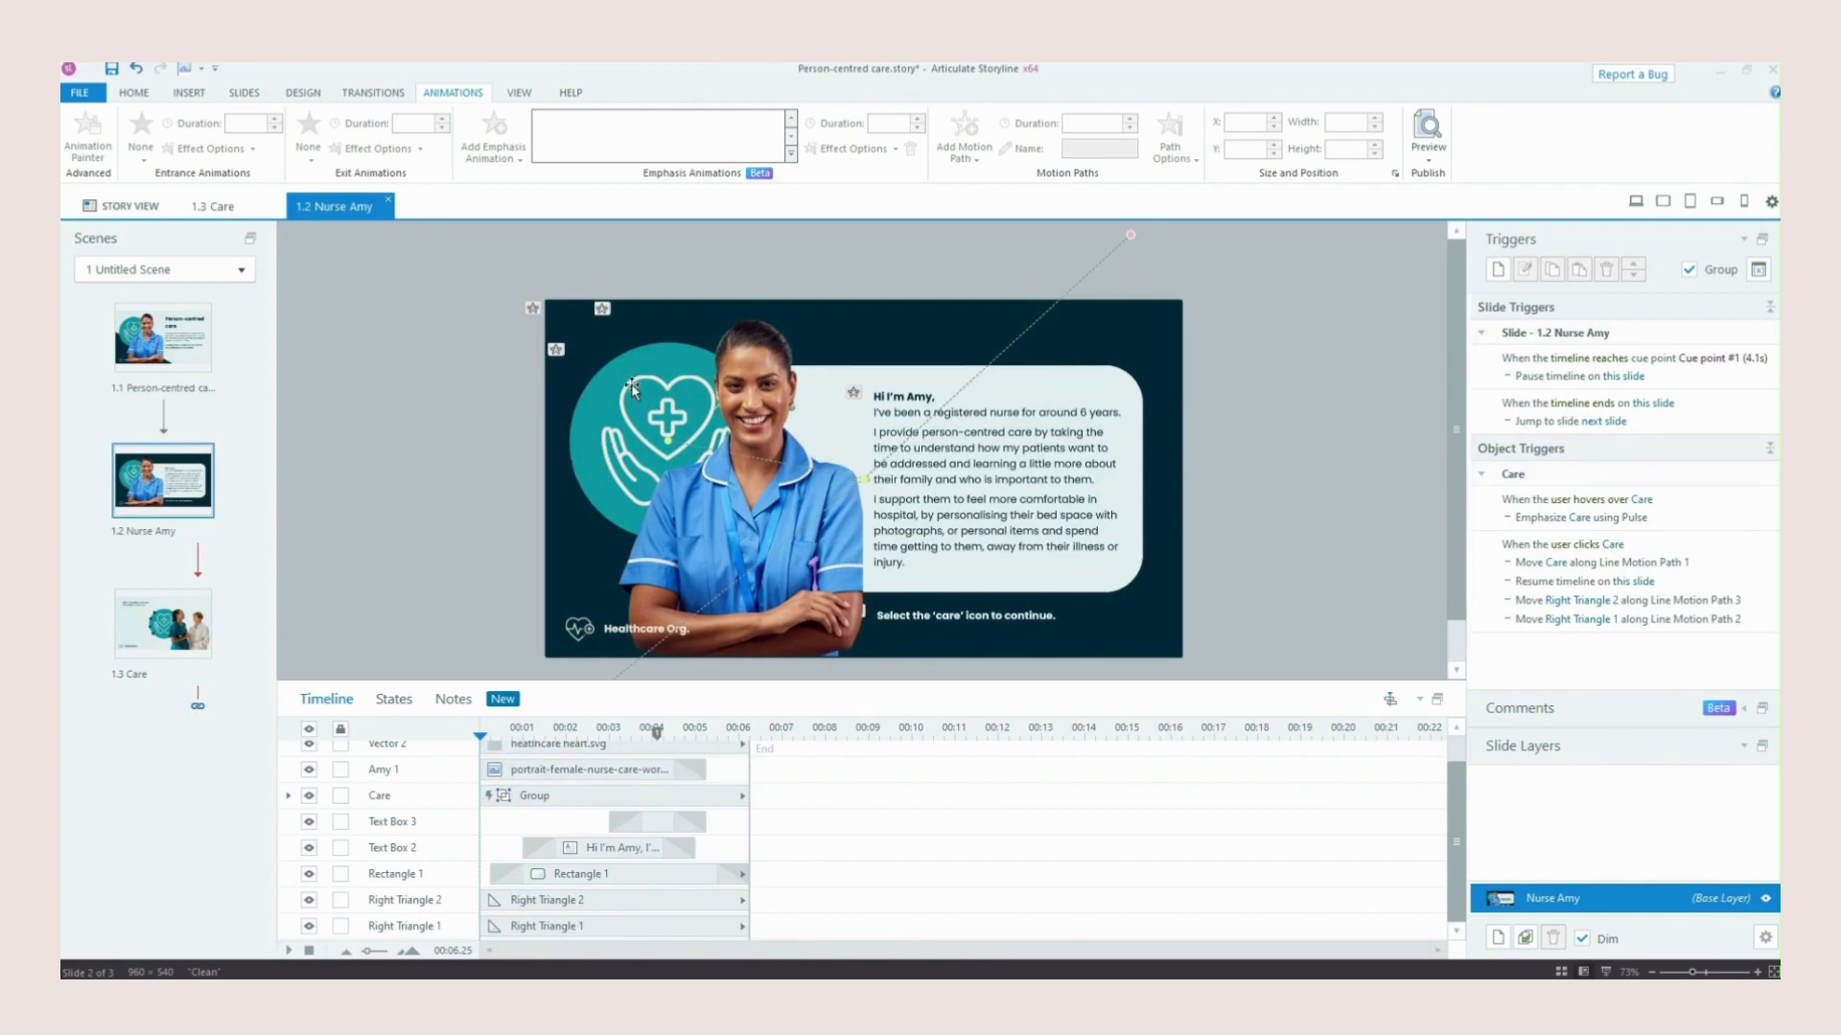
pyautogui.press('Down')
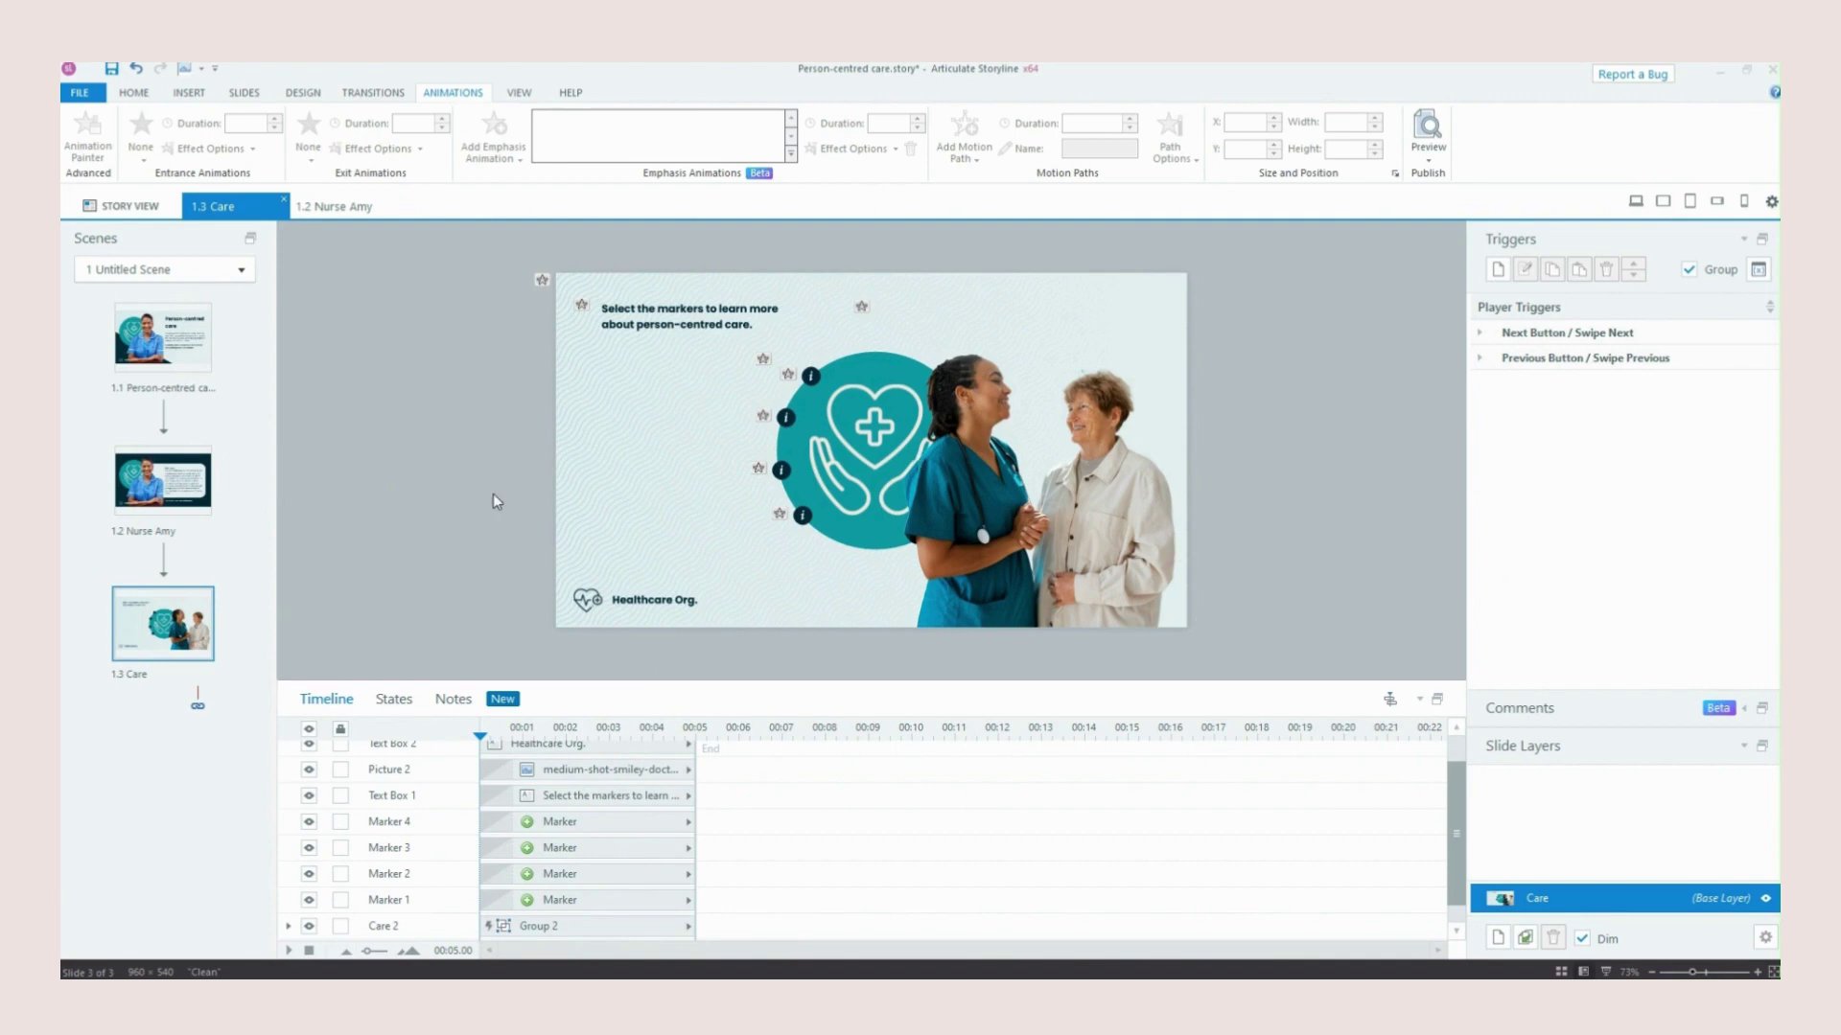
pyautogui.click(844, 518)
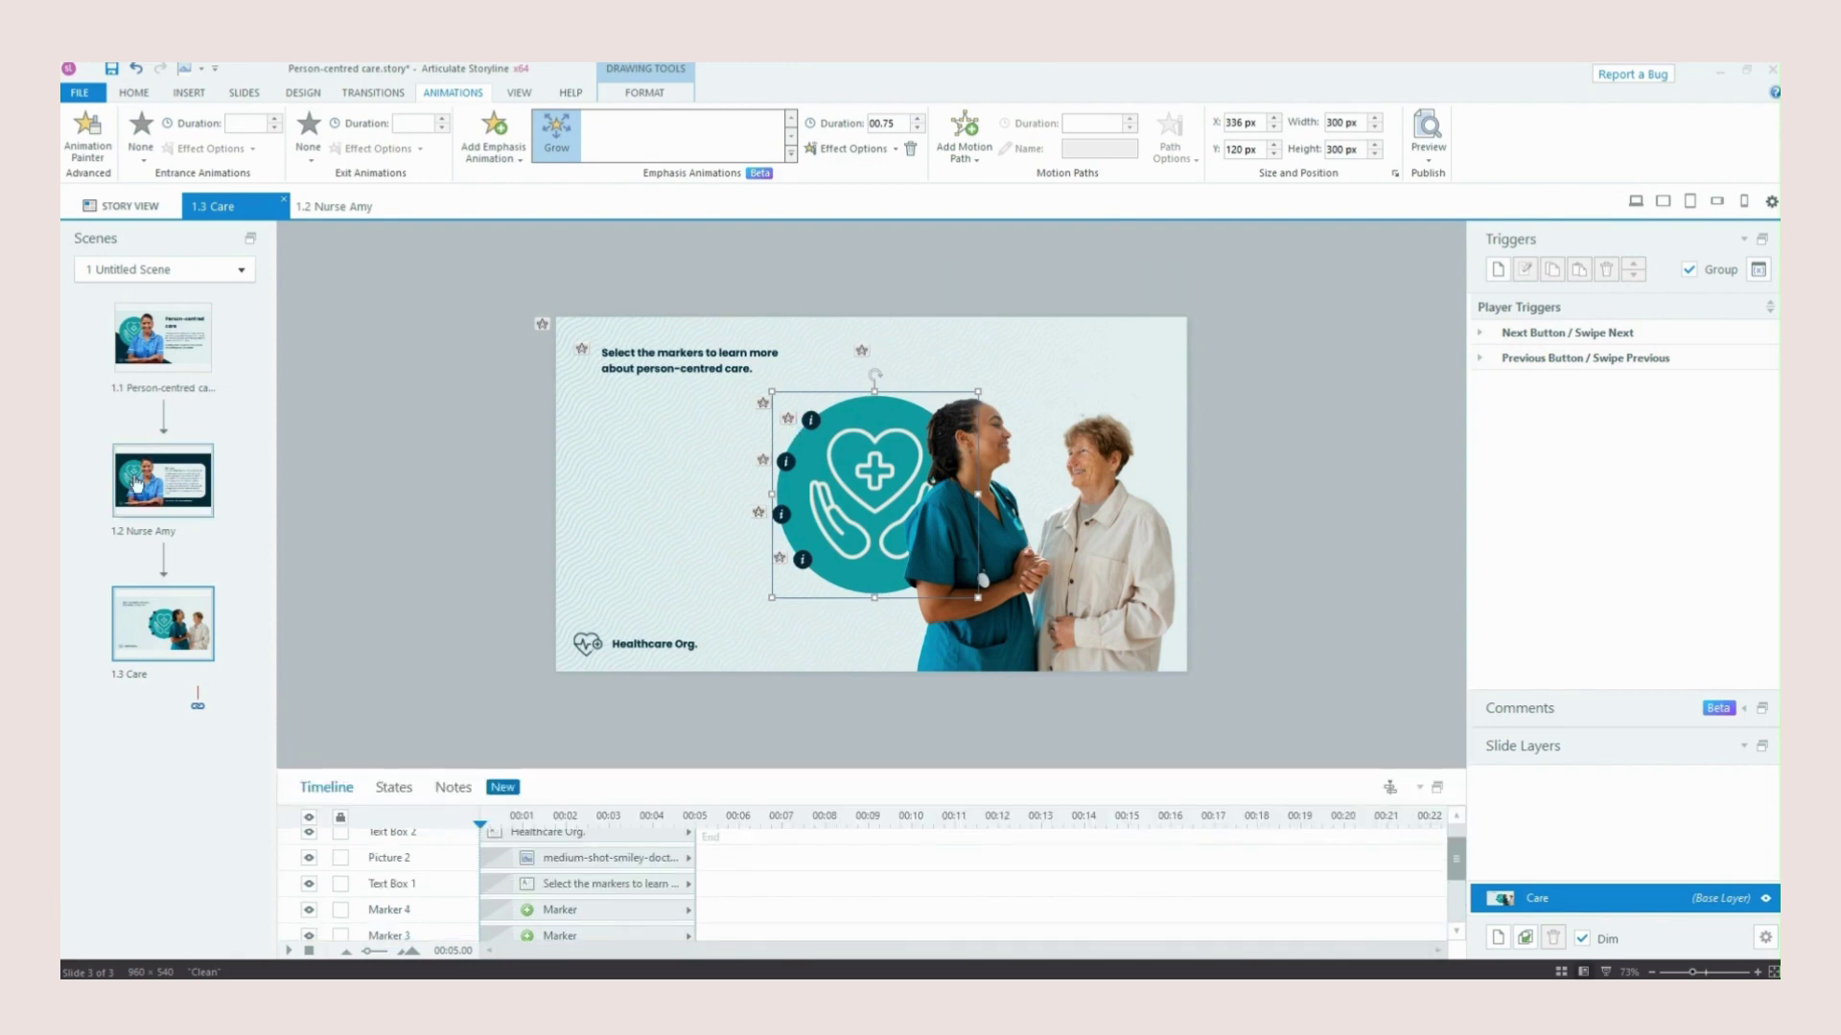
pyautogui.click(425, 497)
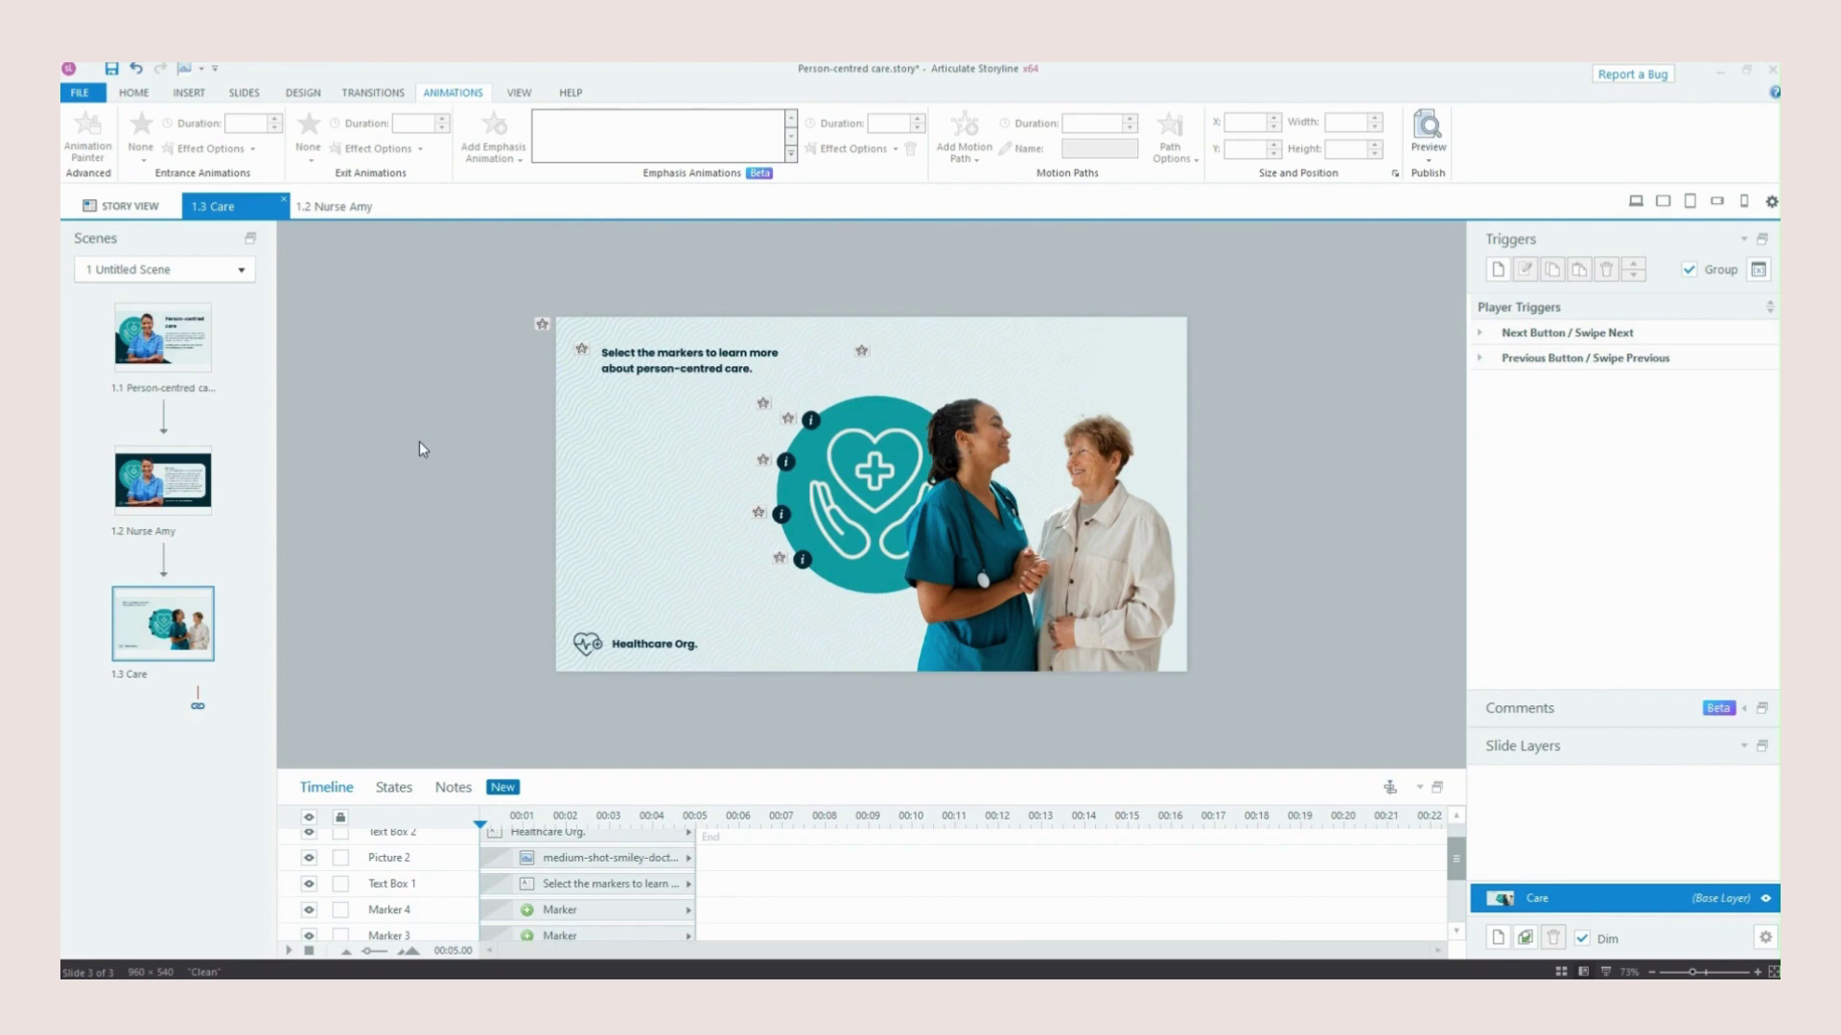
# Select the 1.1 Person-centred care thumbnail in the Scenes panel
pyautogui.click(153, 364)
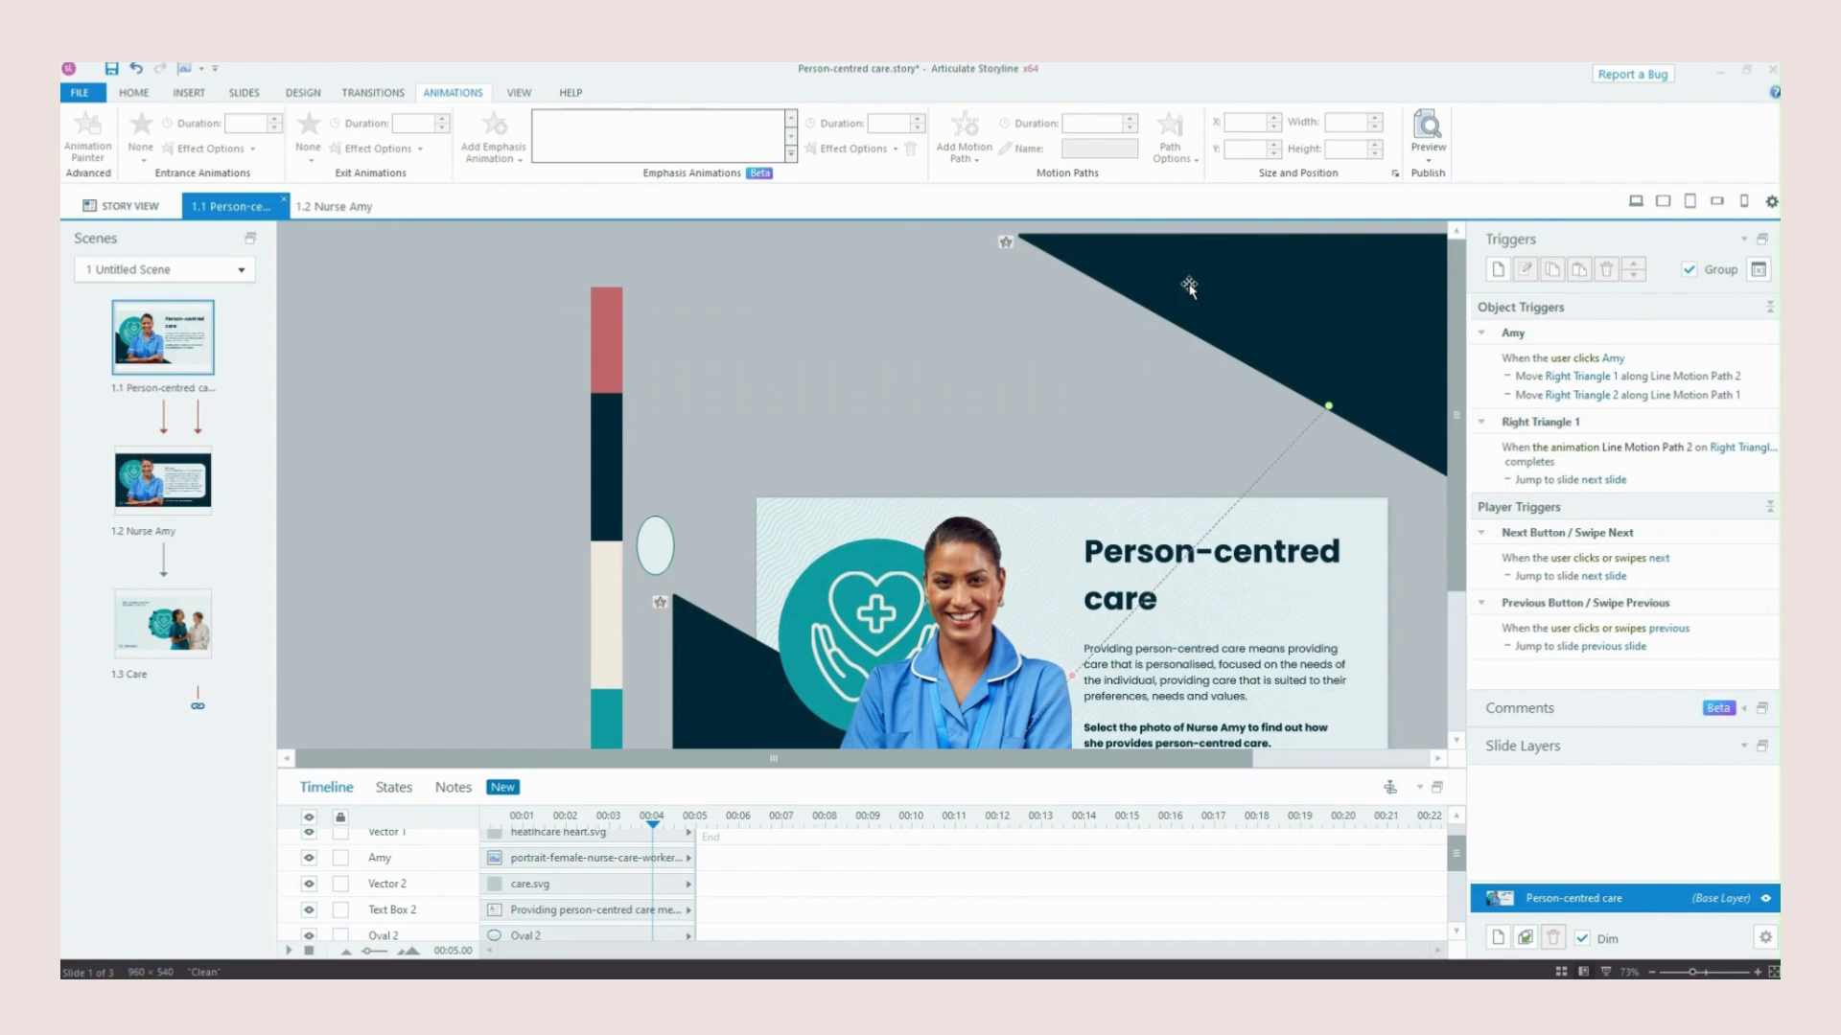
# Preview the entire project and click Nurse Amy's photo to trigger the triangle transition
pyautogui.click(1428, 153)
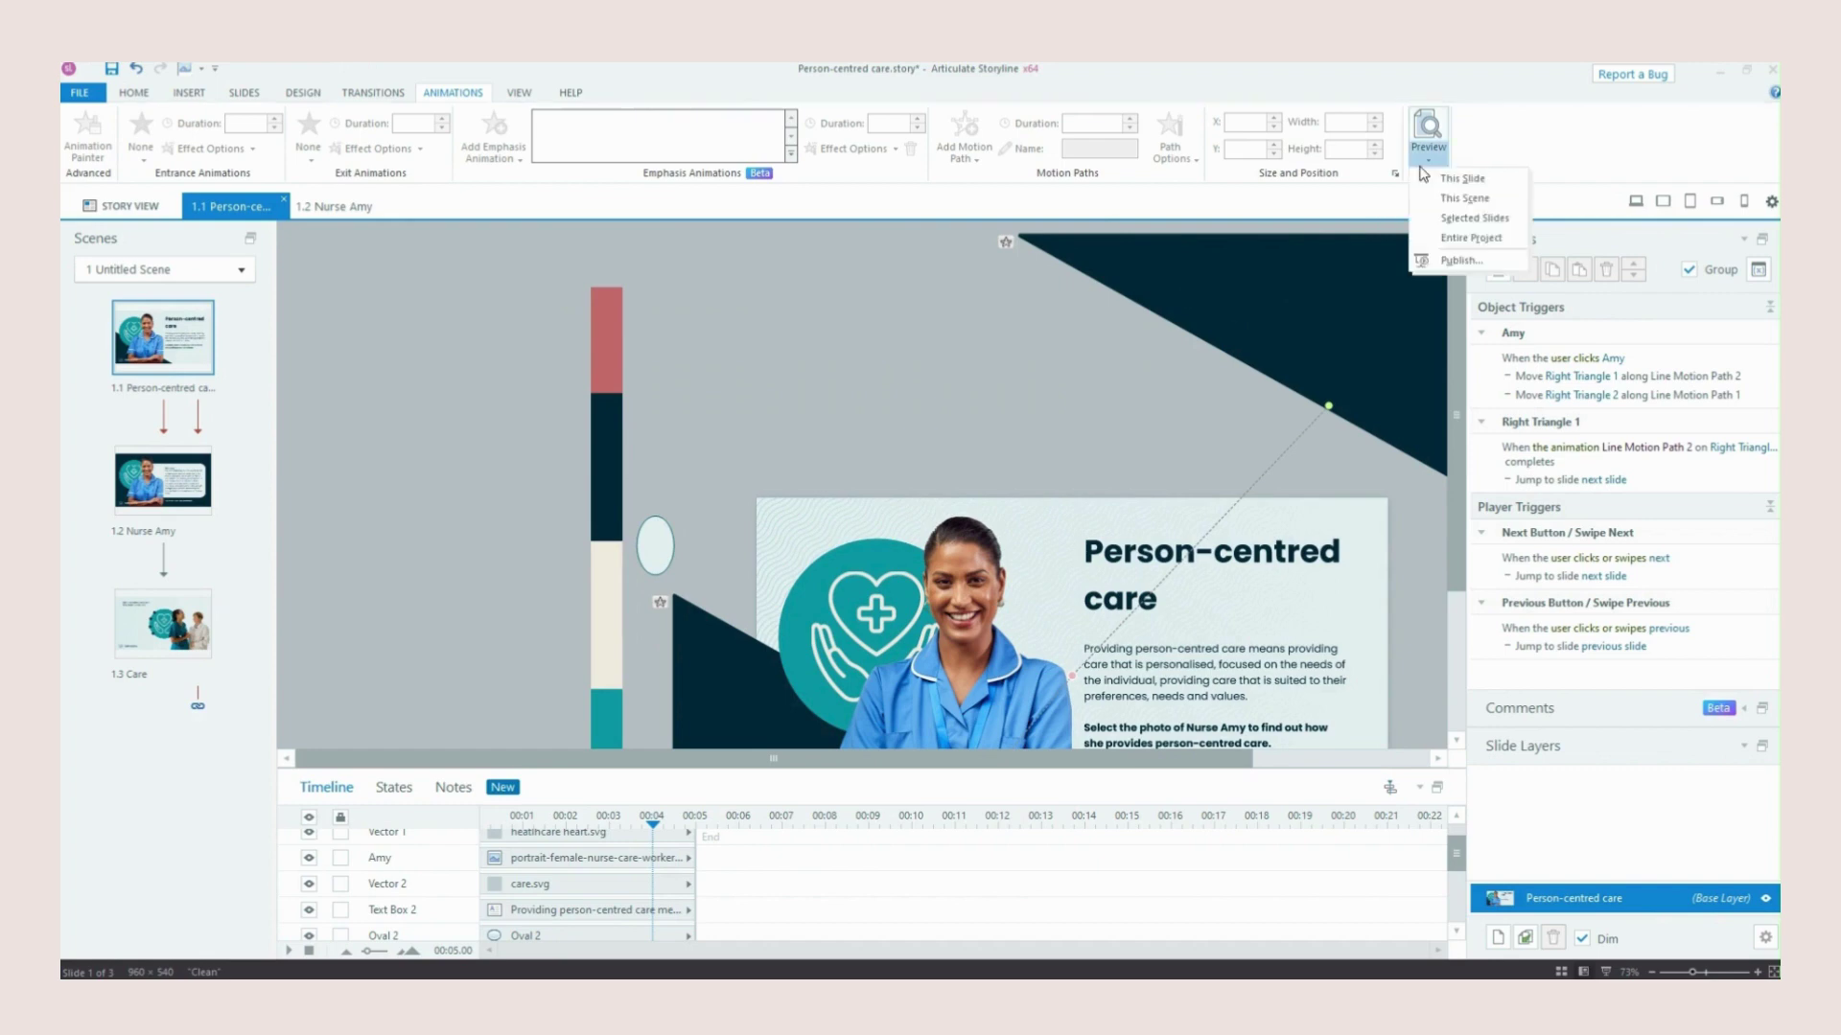
pyautogui.click(1469, 238)
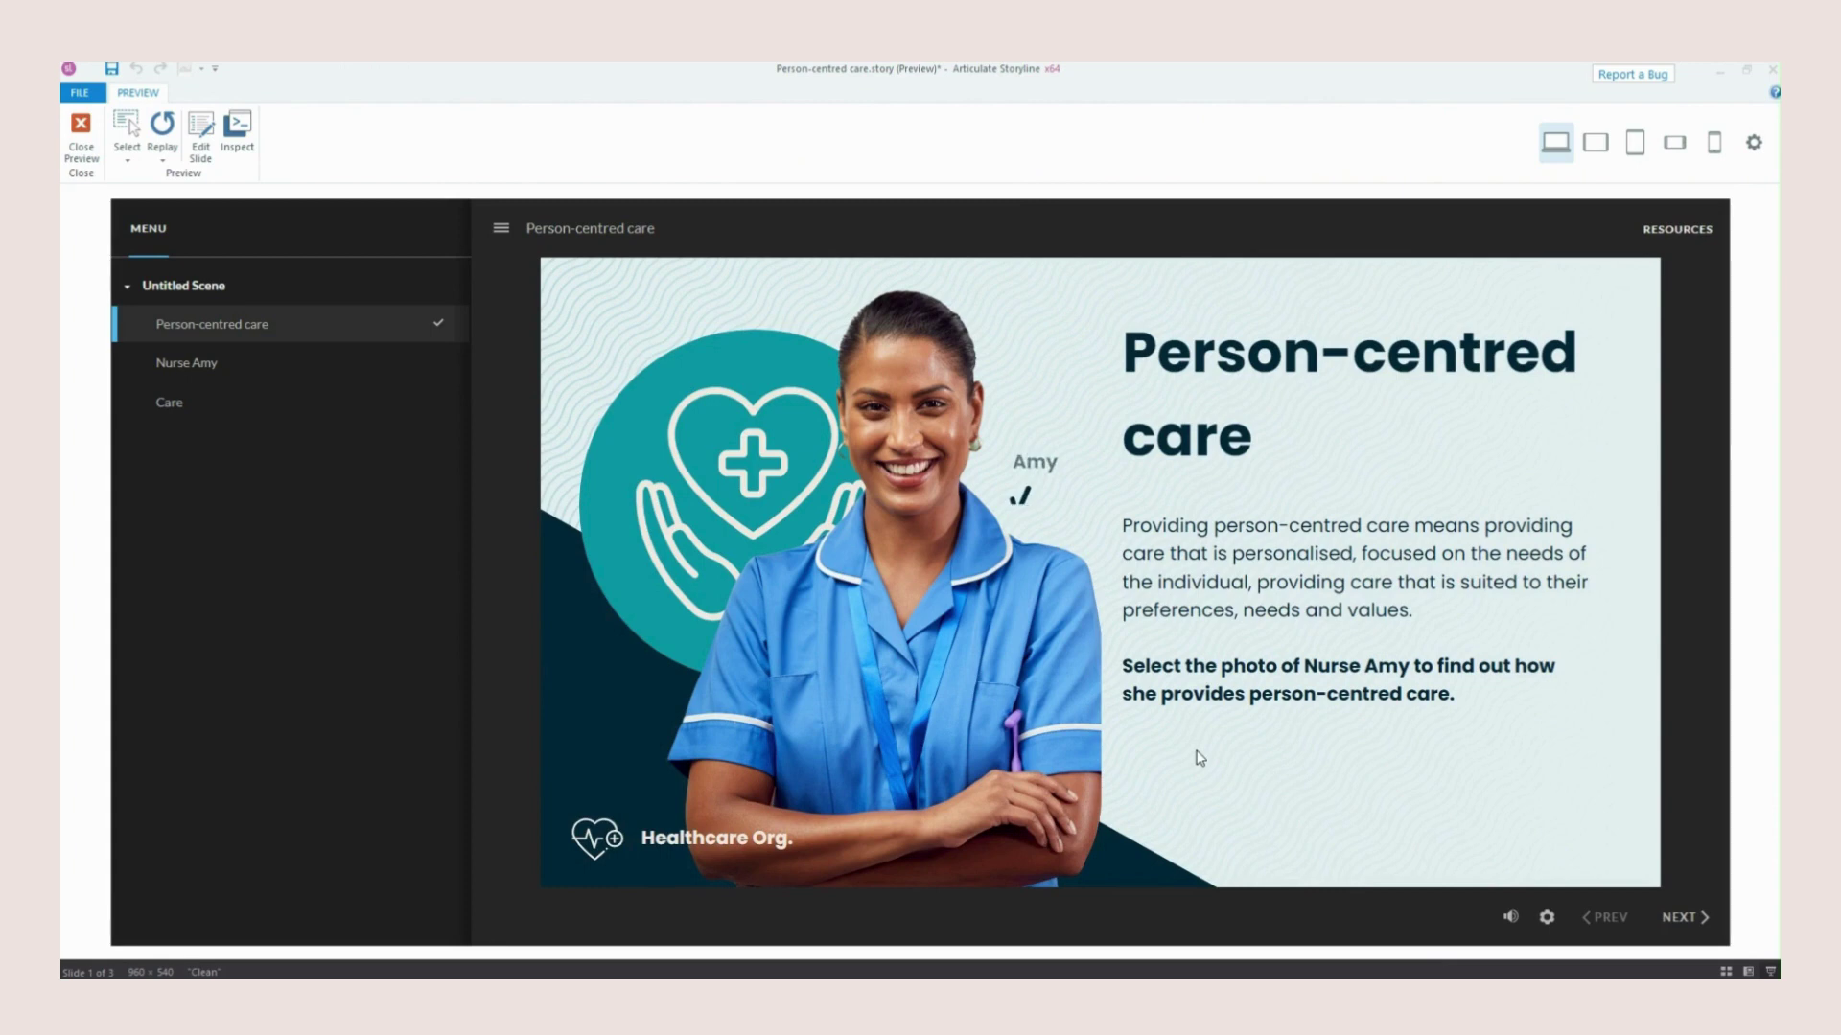
pyautogui.click(1020, 724)
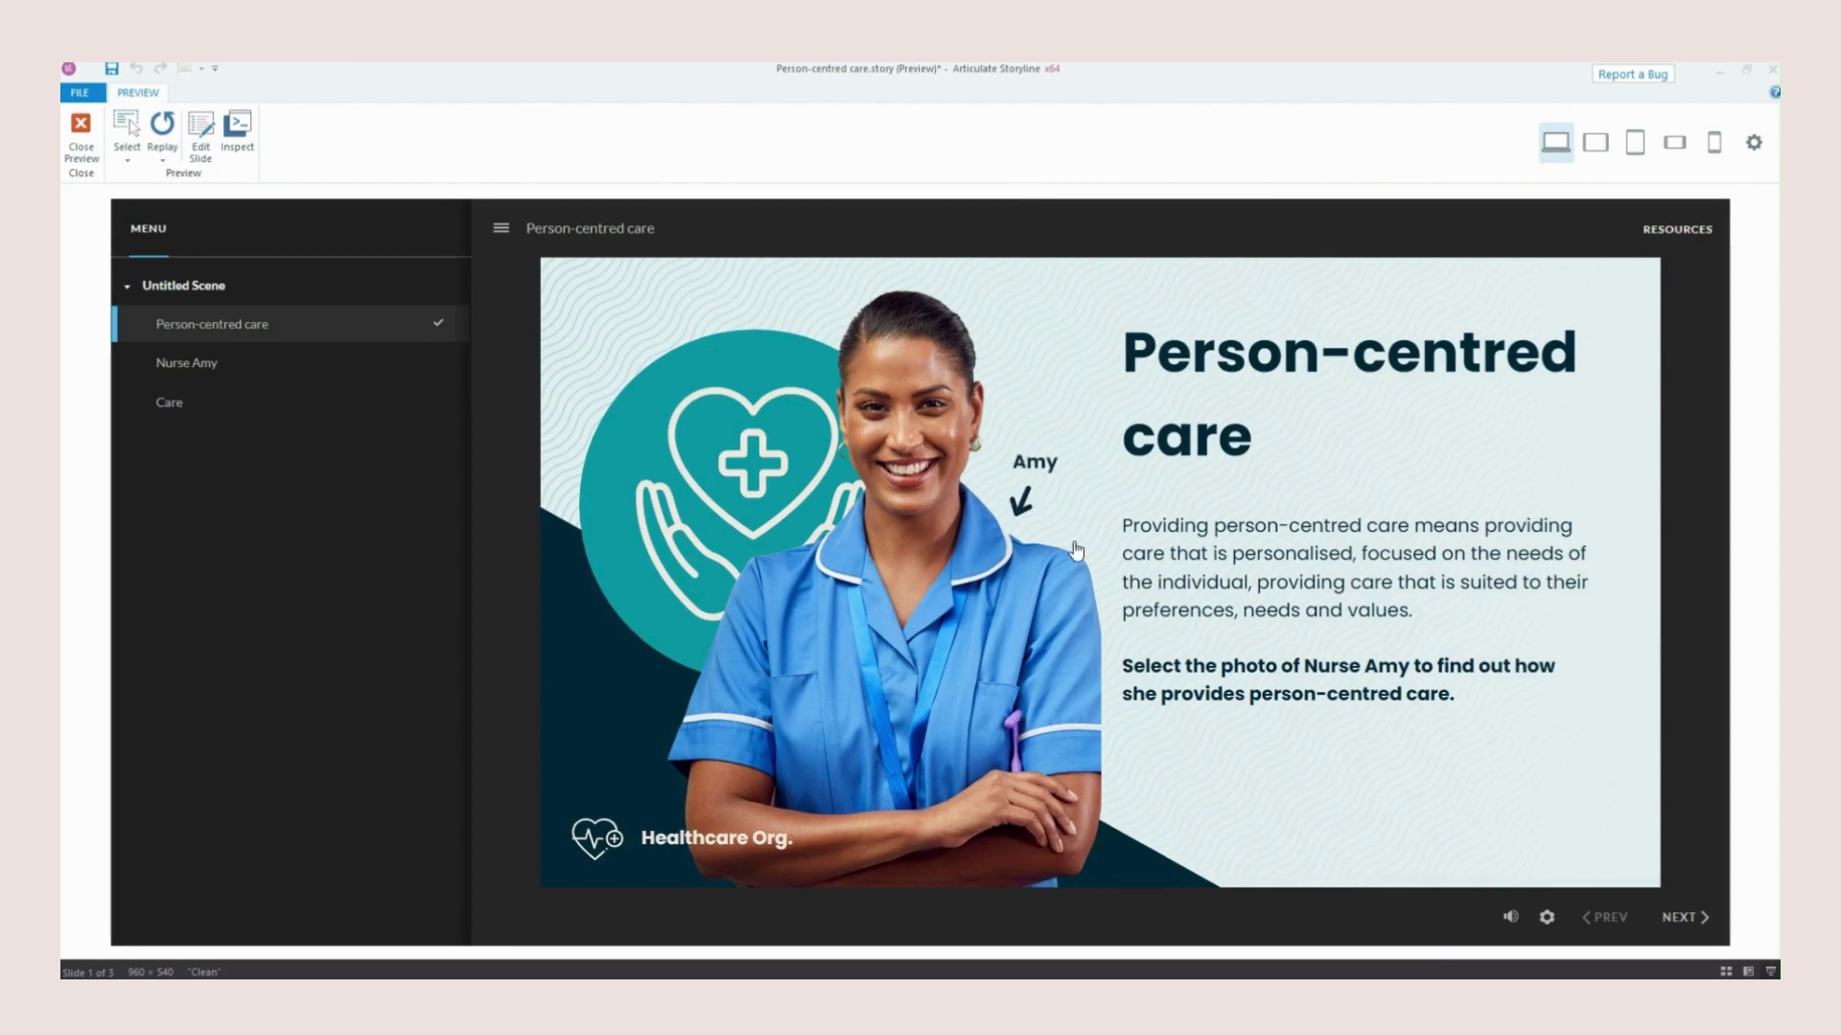